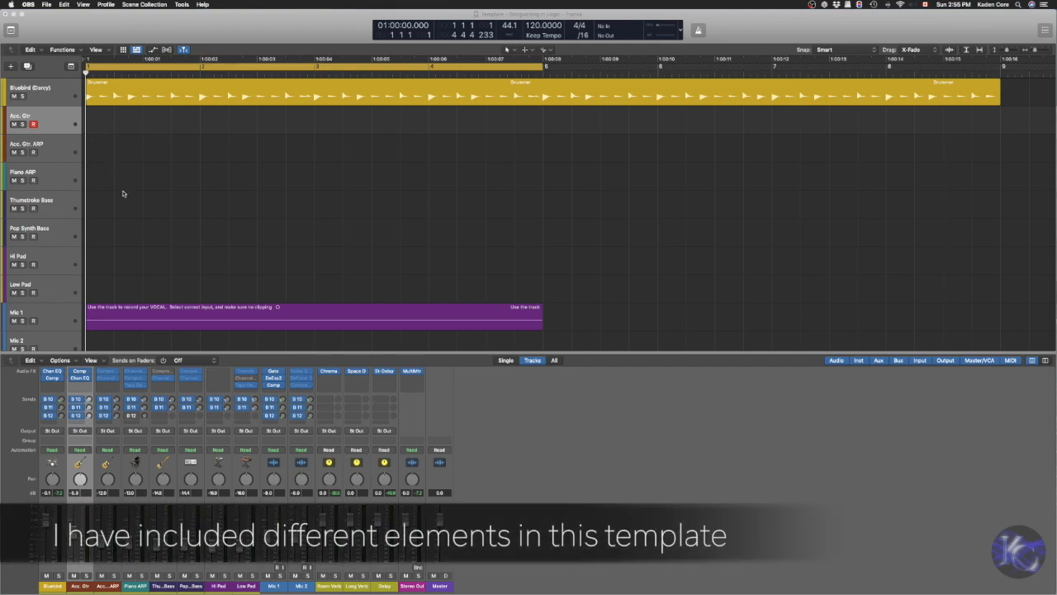
Step: Audition the Acc. Gtr, Acc. Gtr. ARP and Piano ARP tracks one after another
click(272, 14)
key(super+k)
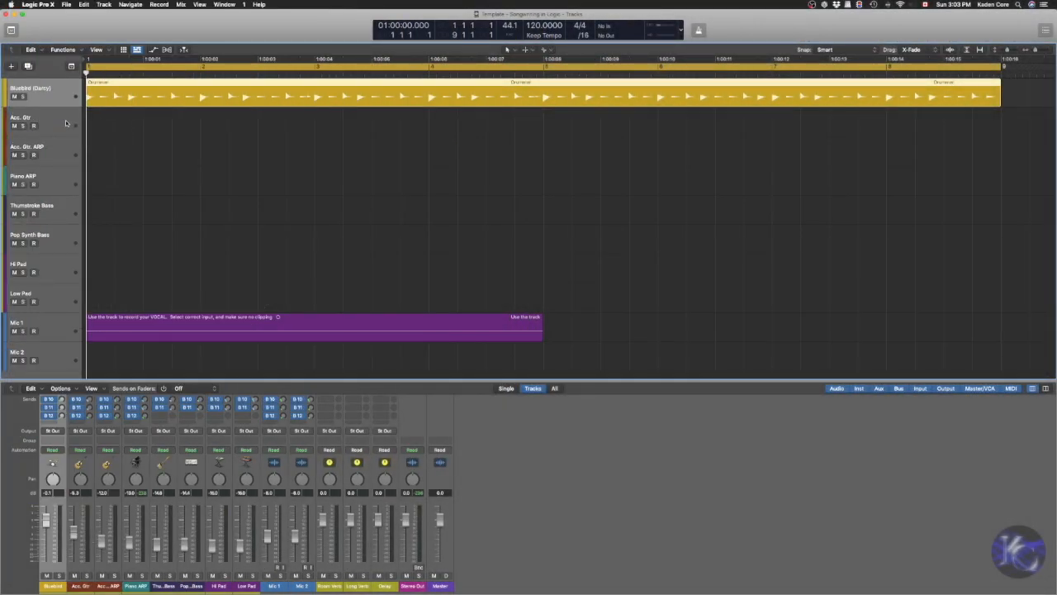
click(56, 121)
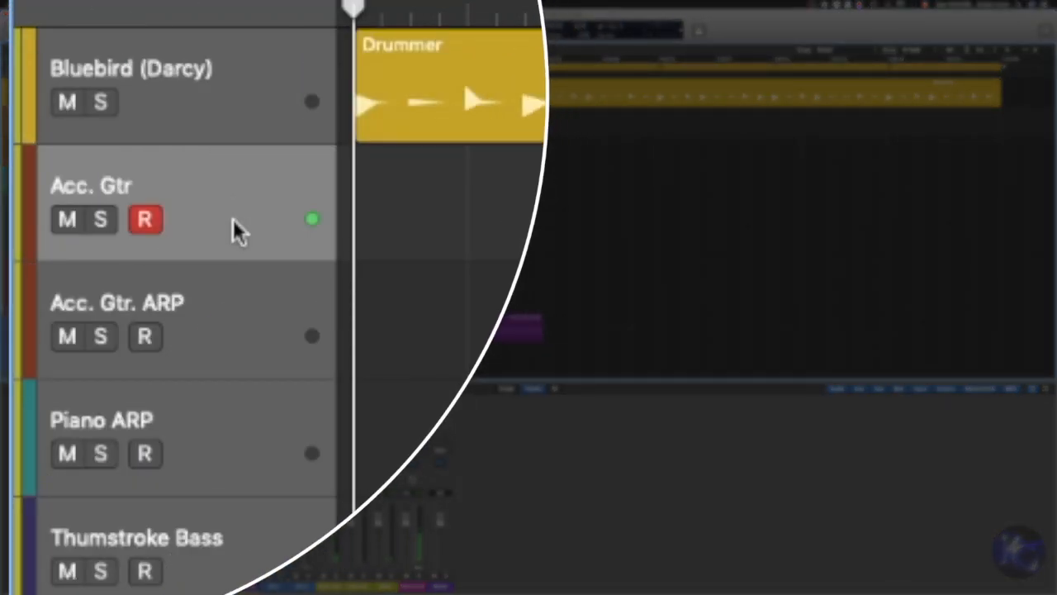
click(237, 291)
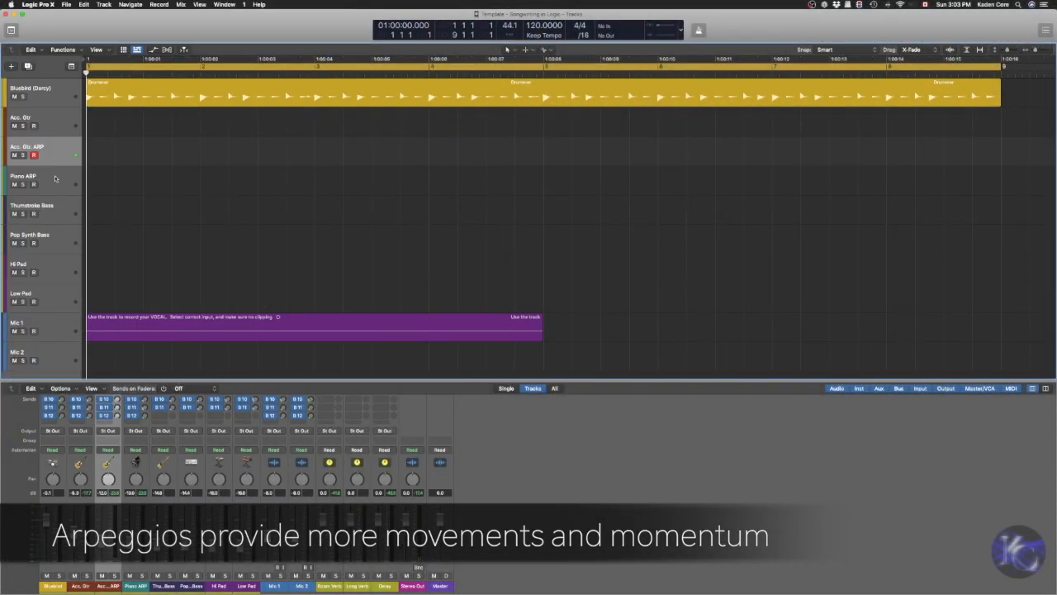
click(228, 418)
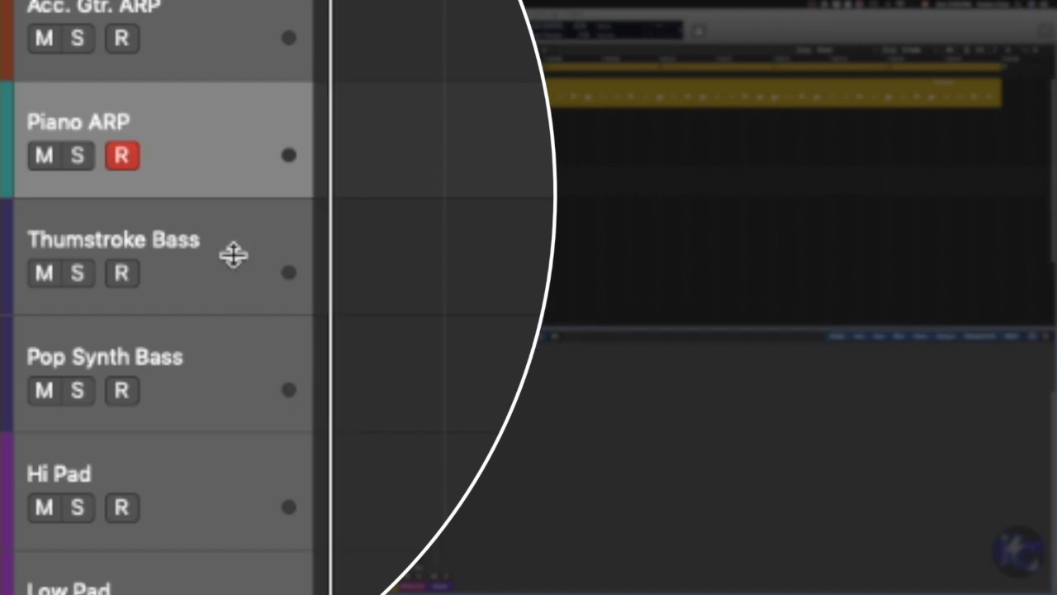
Step: Audition the Thumstroke Bass, Pop Synth Bass, Hi Pad and Low Pad tracks, and look over the Mic tracks
click(221, 233)
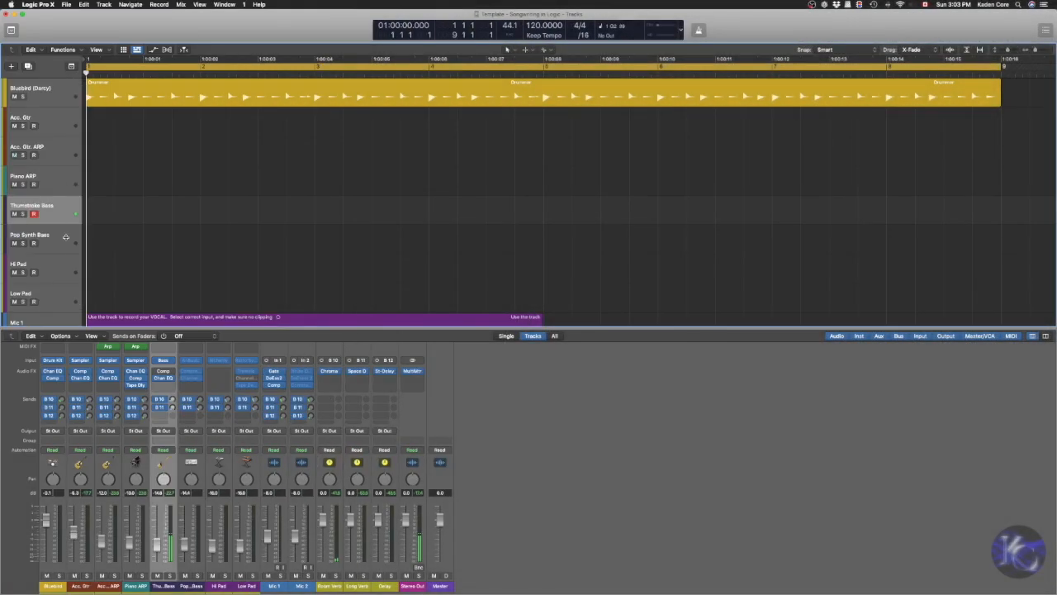
click(64, 241)
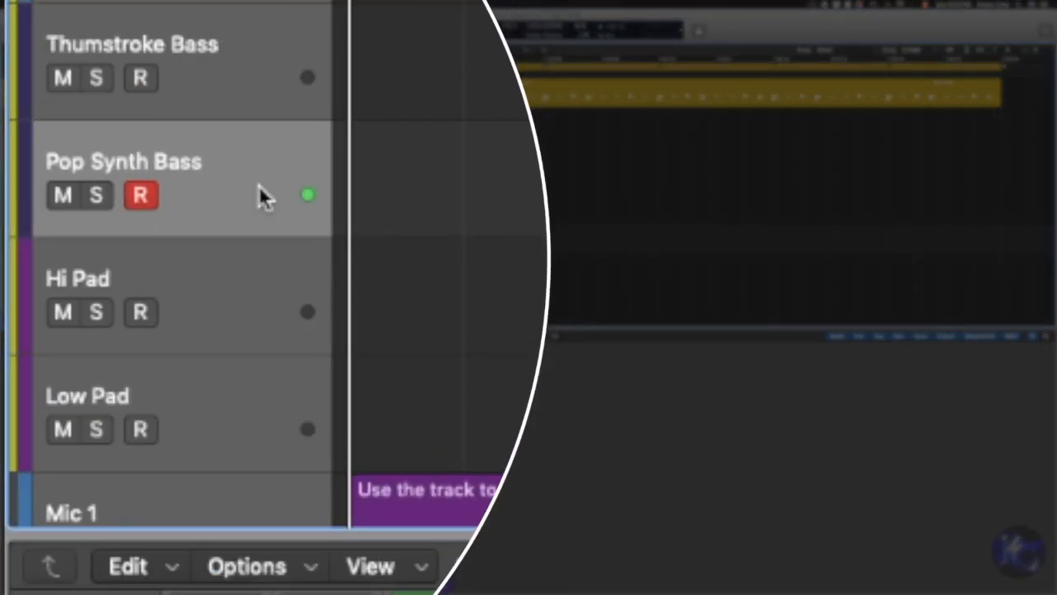
click(254, 281)
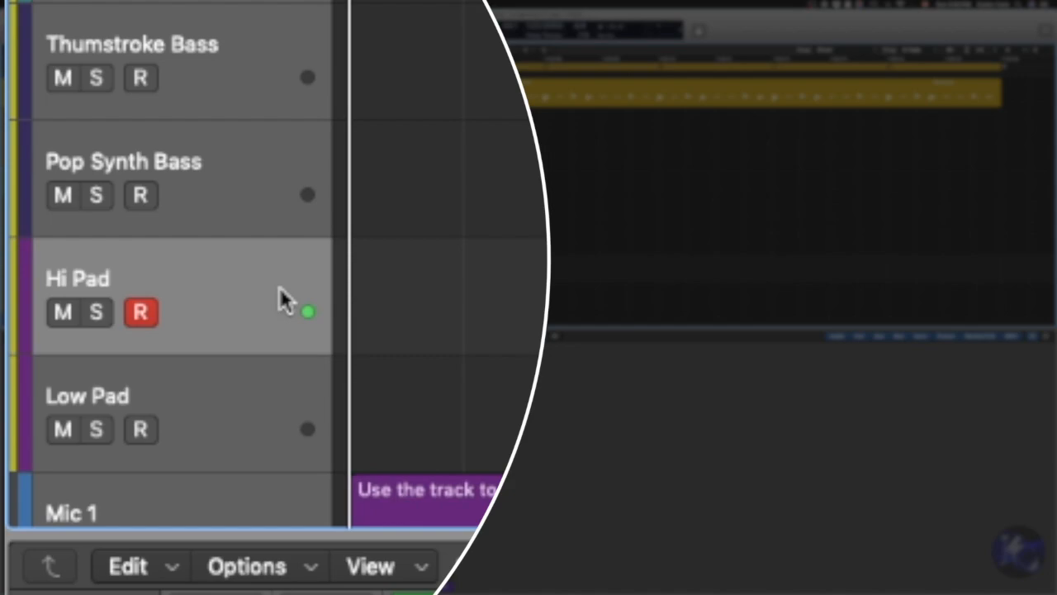
click(220, 423)
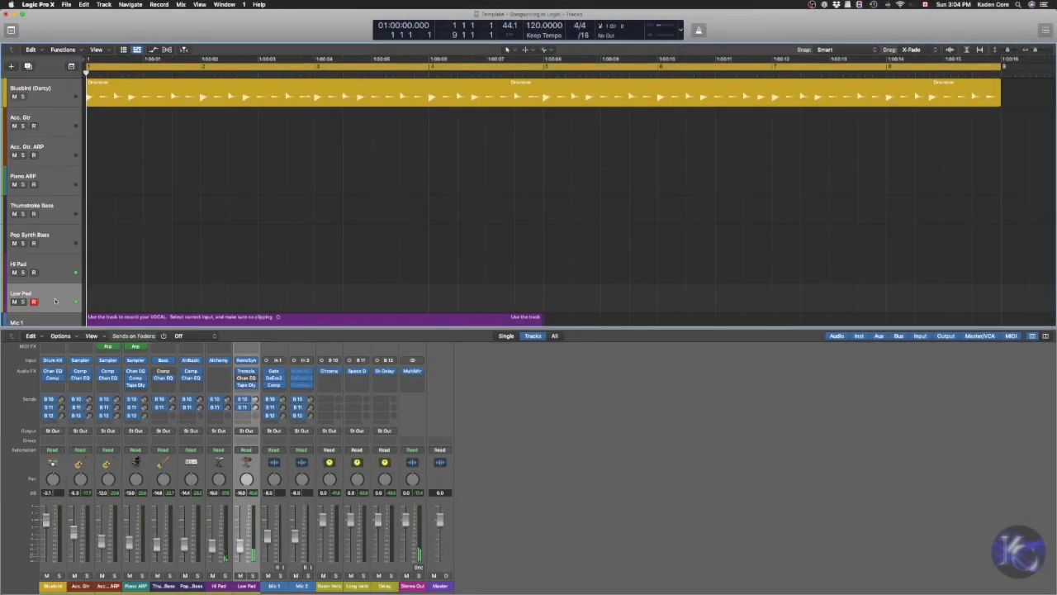
scroll(56, 297, down, 3)
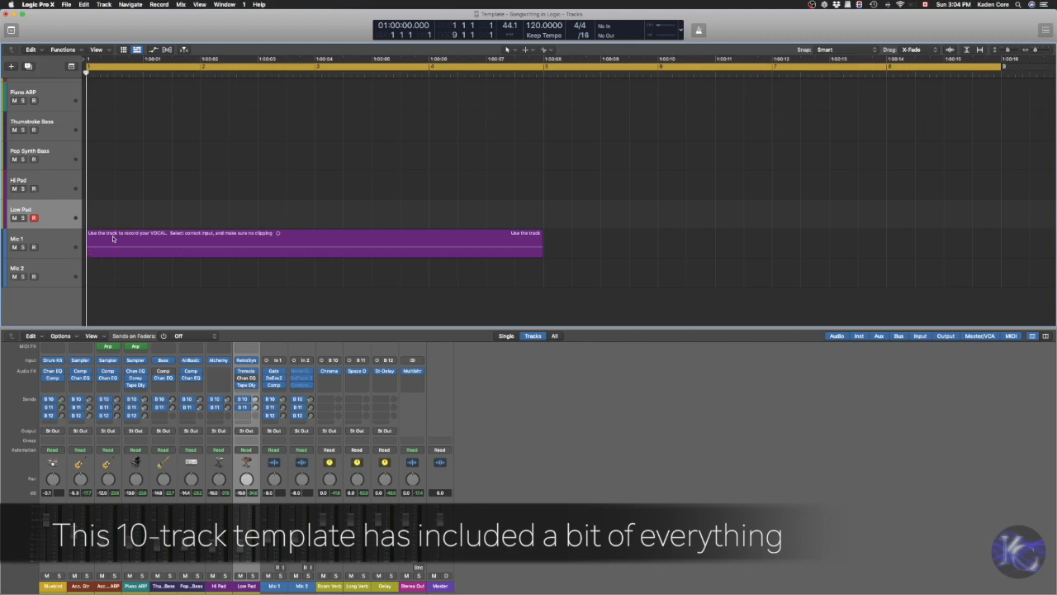
scroll(74, 247, up, 3)
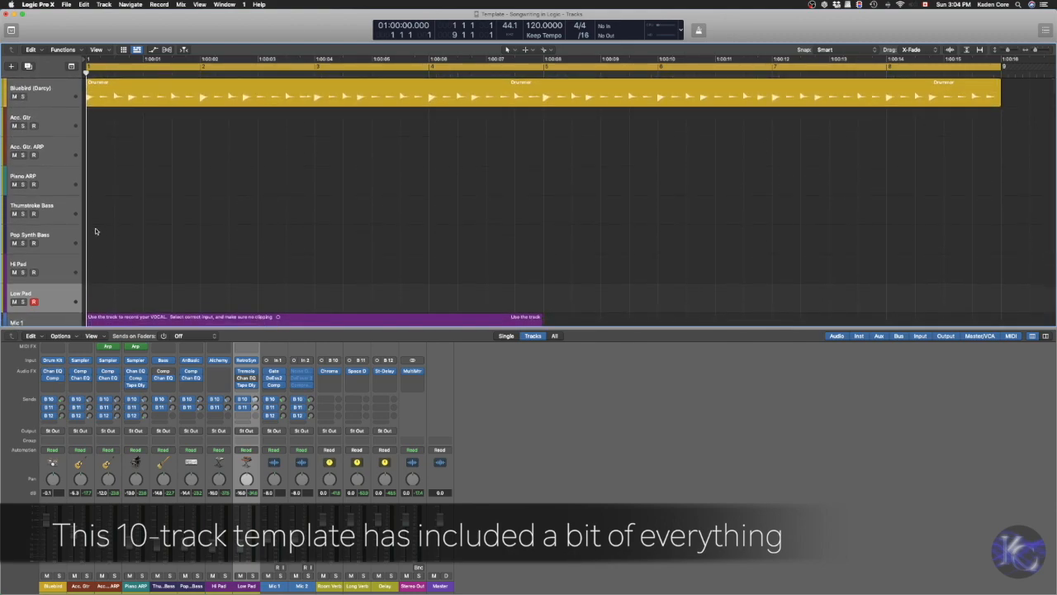
Step: Play along with the drummer loop on the Acc. Gtr track, capture the performance as a region and play it back
drag(230, 328, 231, 355)
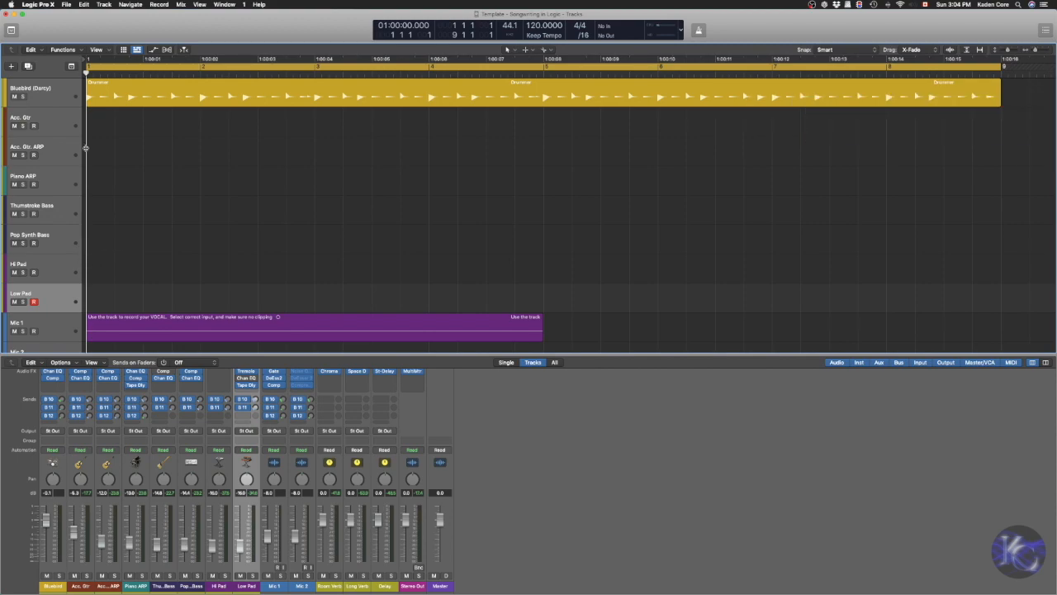
click(48, 123)
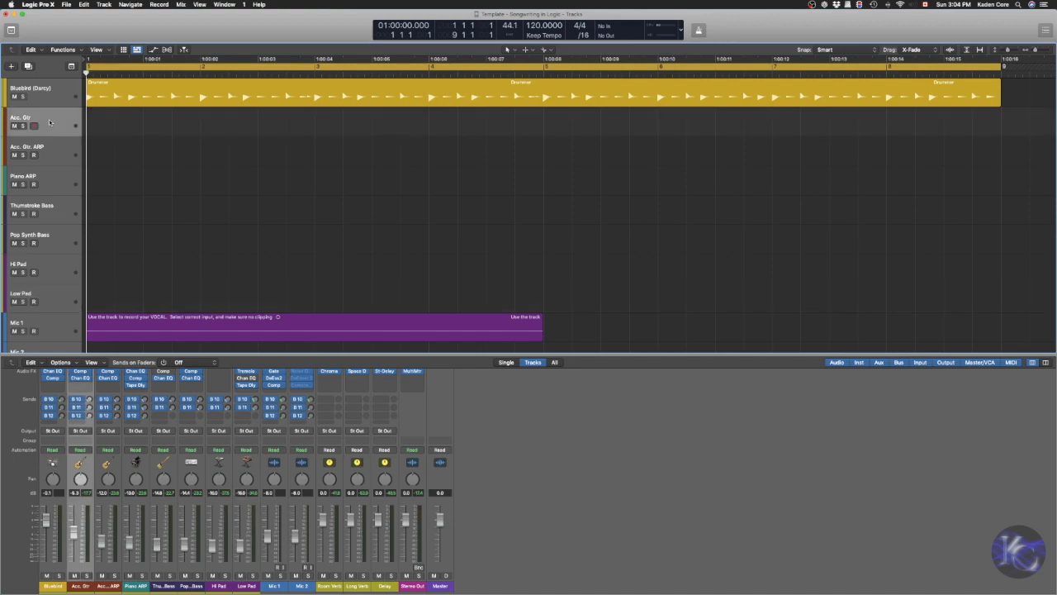
key(space)
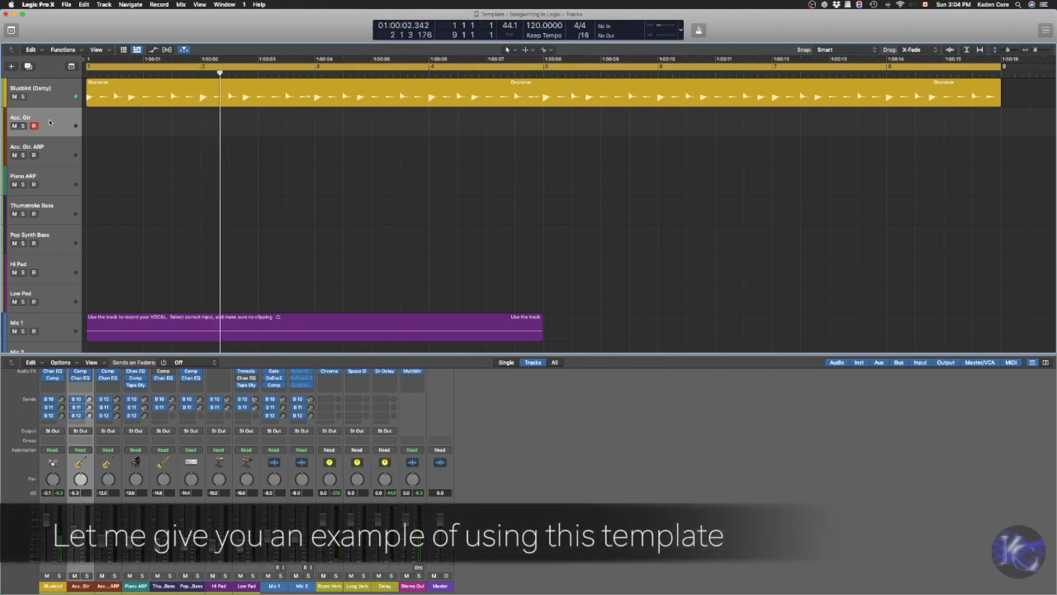
key(Return)
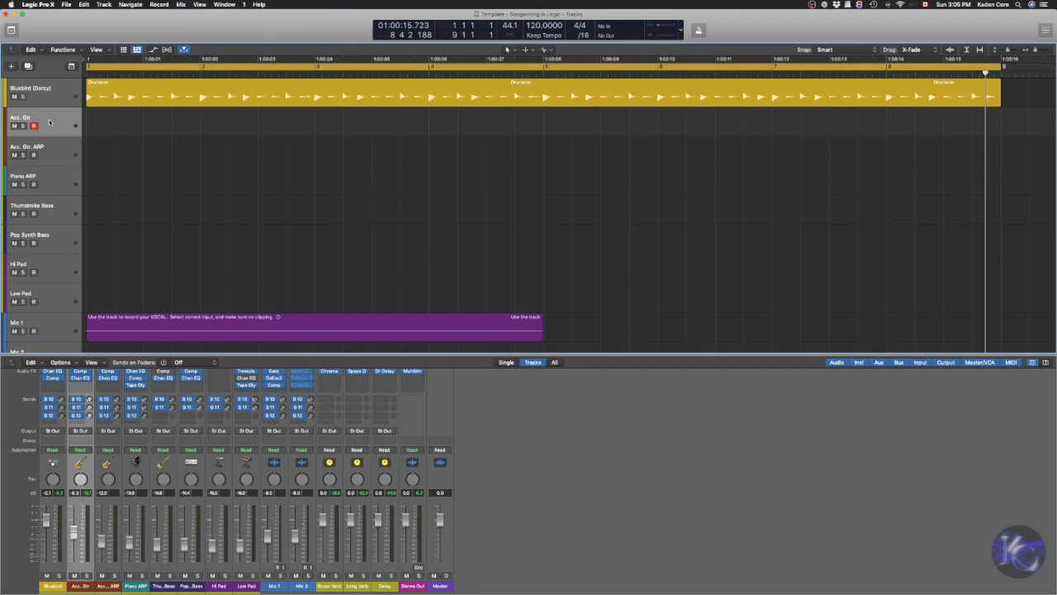
key(shift+r)
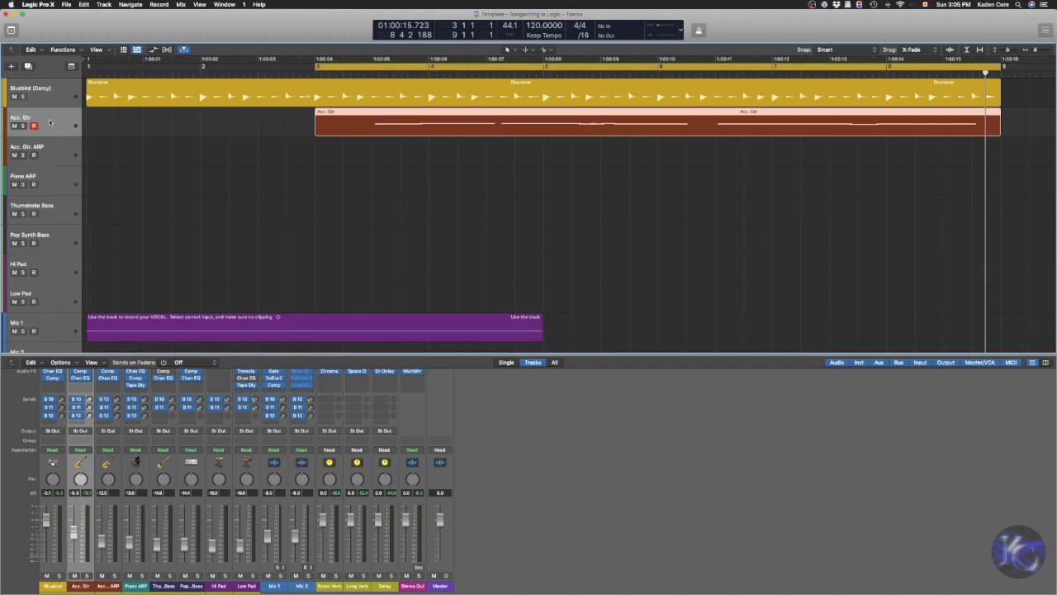
key(space)
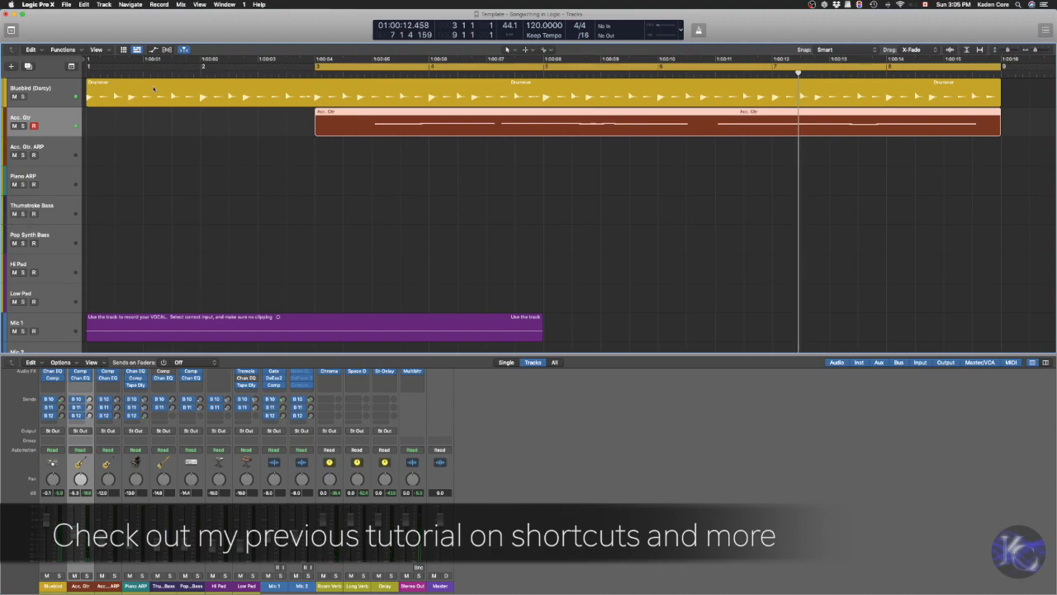
Step: Delete the captured Acc. Gtr region and reset the cycle range to bars 1 to 9, with the playhead at the start
click(303, 120)
click(338, 118)
key(Delete)
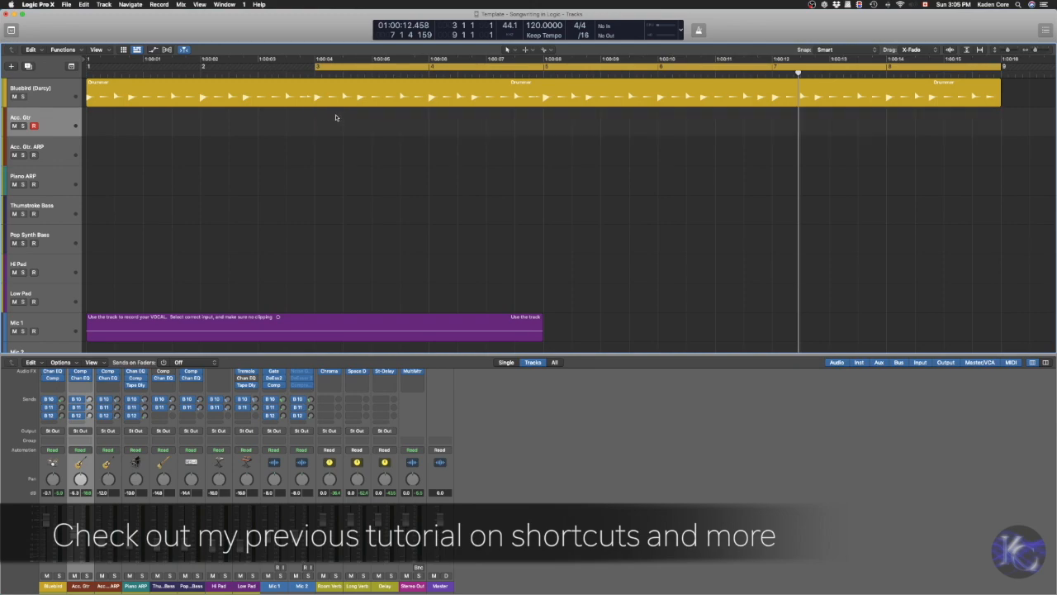
click(326, 60)
drag(332, 69, 77, 69)
drag(339, 70, 1000, 70)
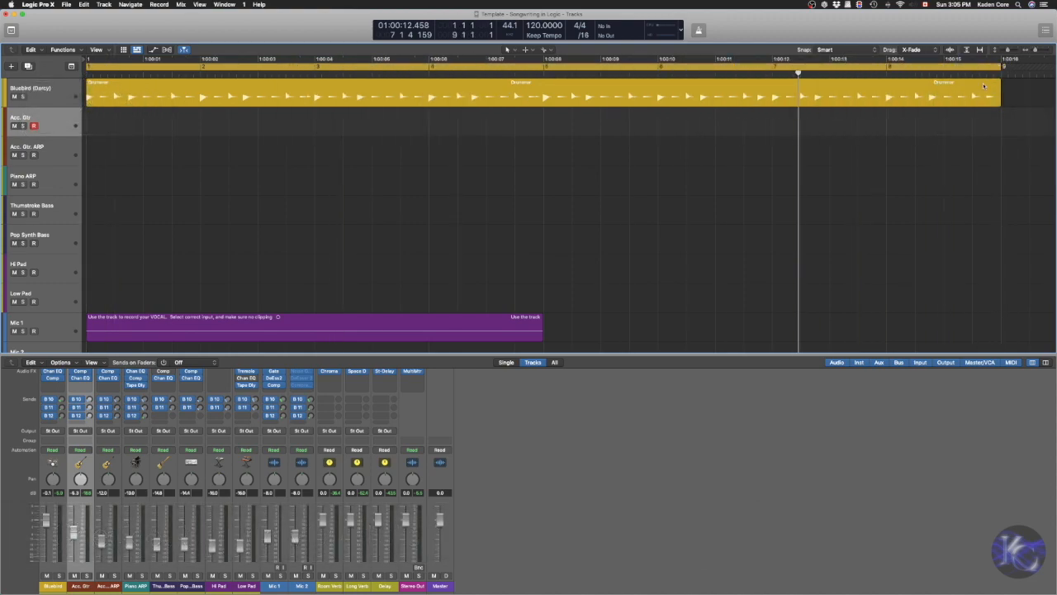
key(Return)
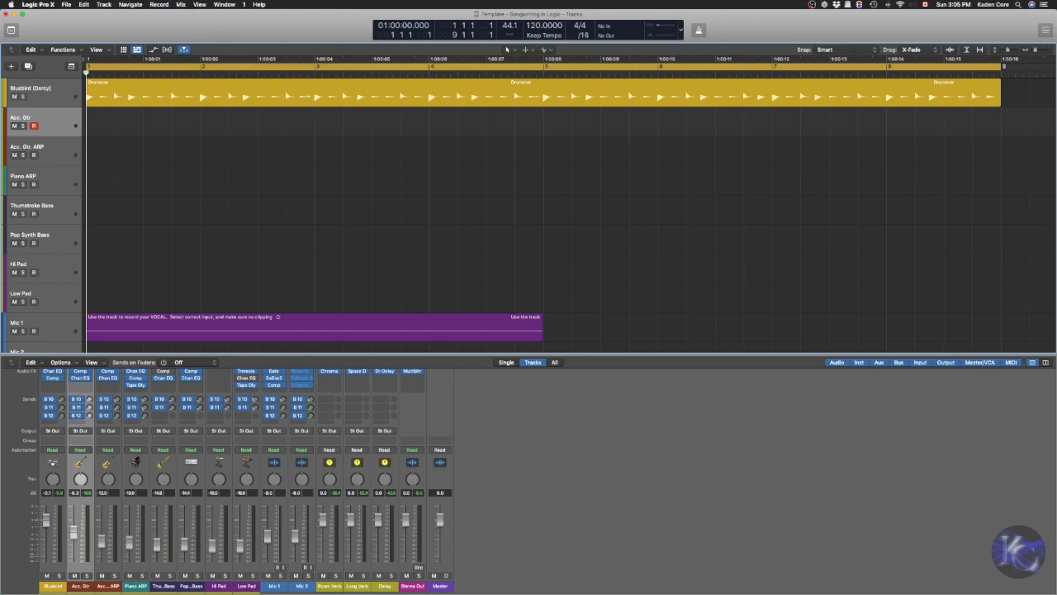
Step: Switch to Finder, bring the PRODUCTS window fully into view and open the Aeolians - Chords and inversions folder inside 2 - Aeolians
key(super+Tab)
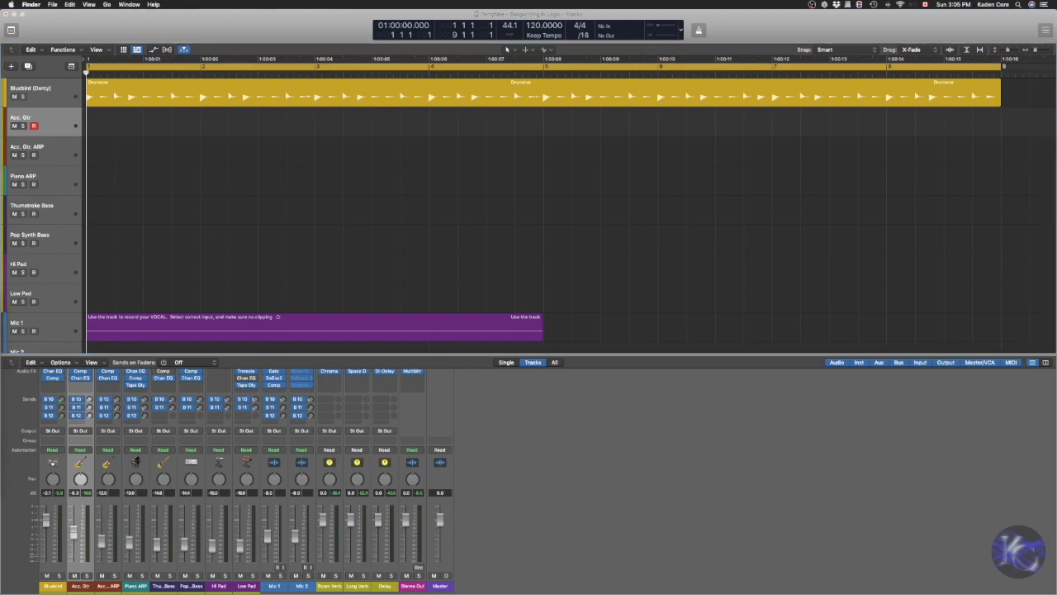
drag(641, 594, 642, 390)
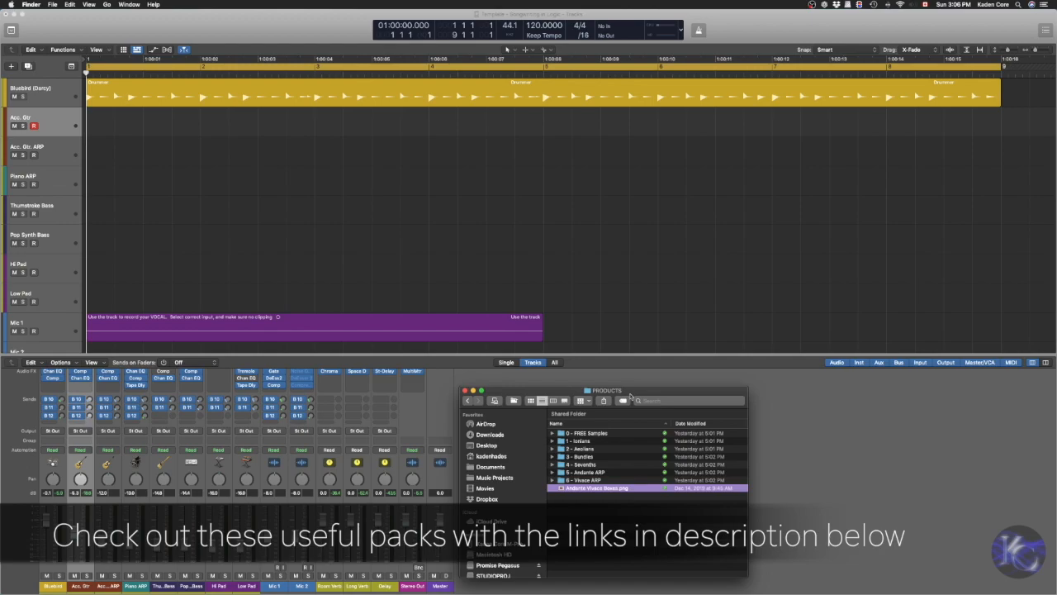
drag(646, 394, 0, 310)
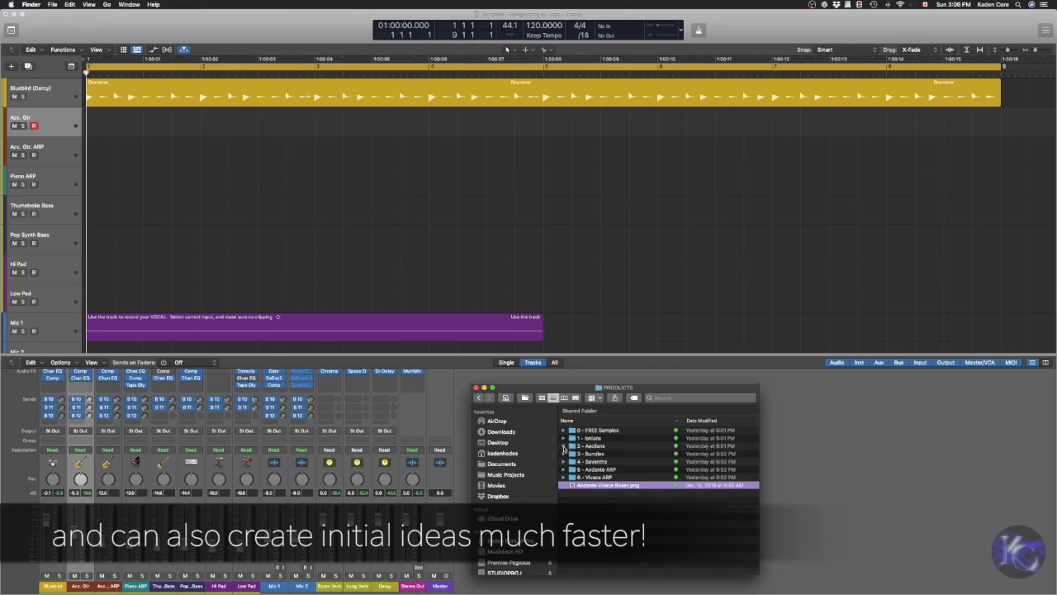
click(564, 446)
double_click(587, 455)
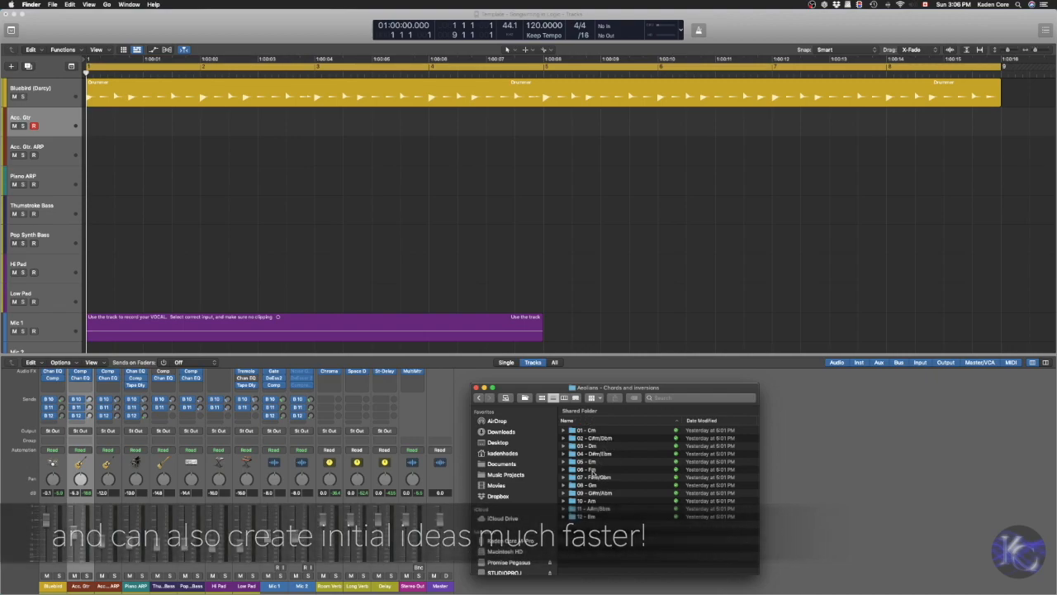
Step: Expand the 04 - D#m/Ebm folder and place 01 Ebm1.mid at bar 1 of the Acc. Gtr. ARP track
click(563, 453)
scroll(638, 499, down, 3)
scroll(638, 498, up, 2)
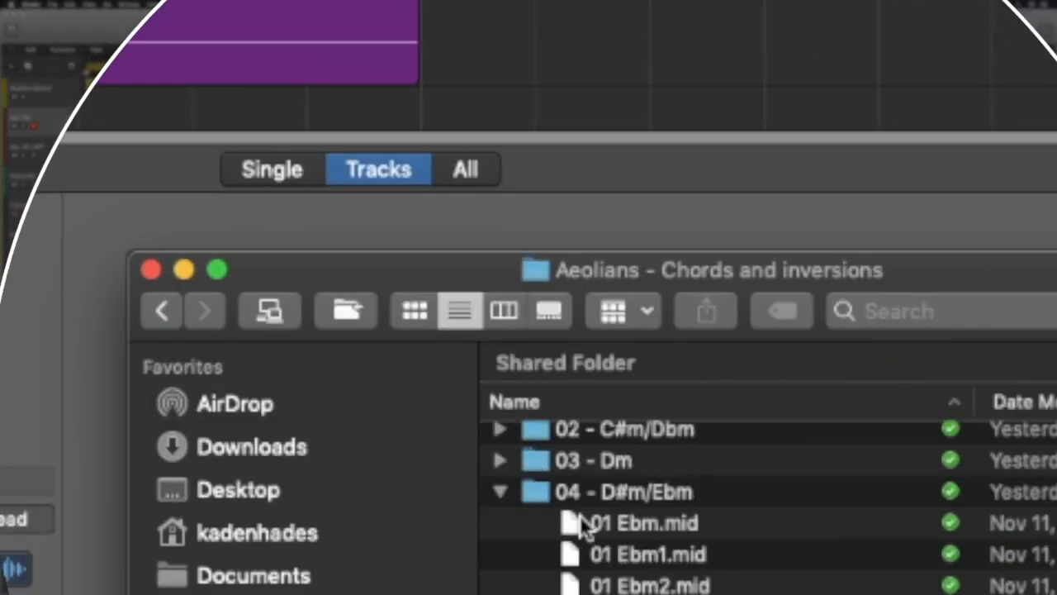
scroll(582, 447, down, 2)
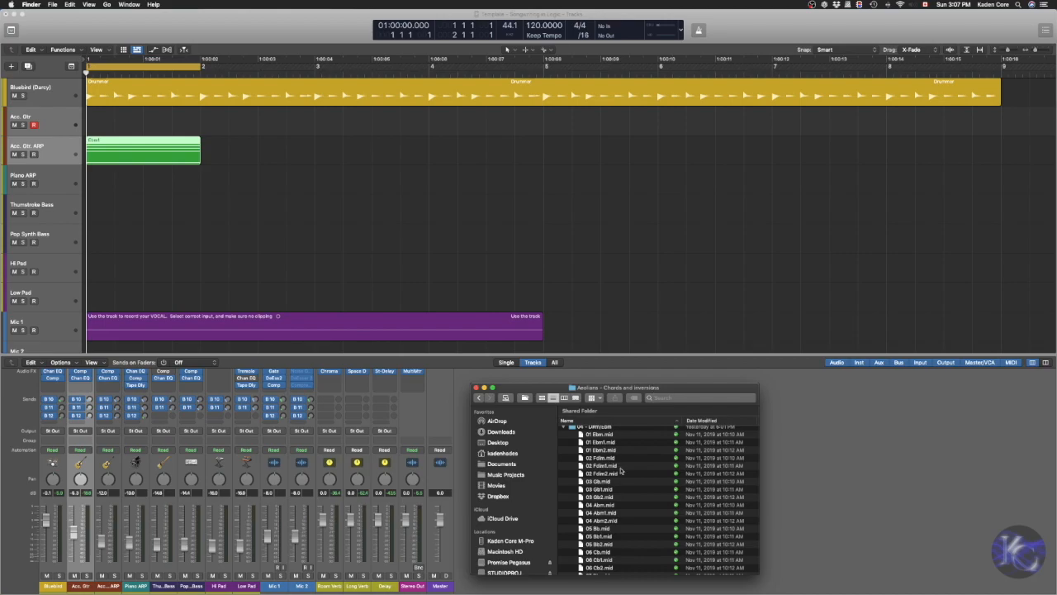
Step: Add 06 Cb.mid at bar 2 and 04 Abm.mid at bar 3 of the Acc. Gtr. ARP track
scroll(628, 496, down, 3)
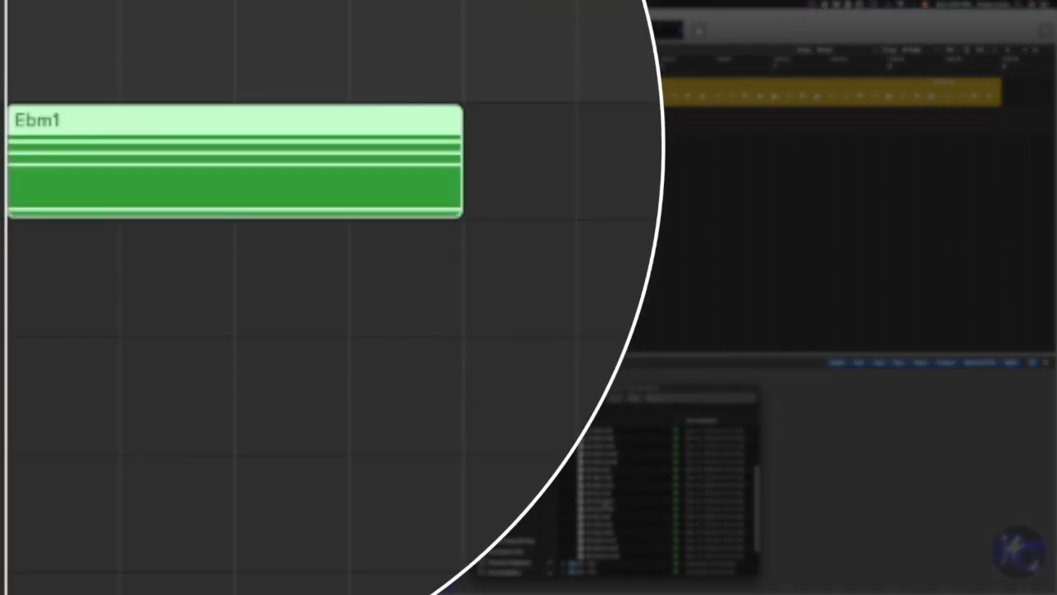
drag(652, 459, 484, 180)
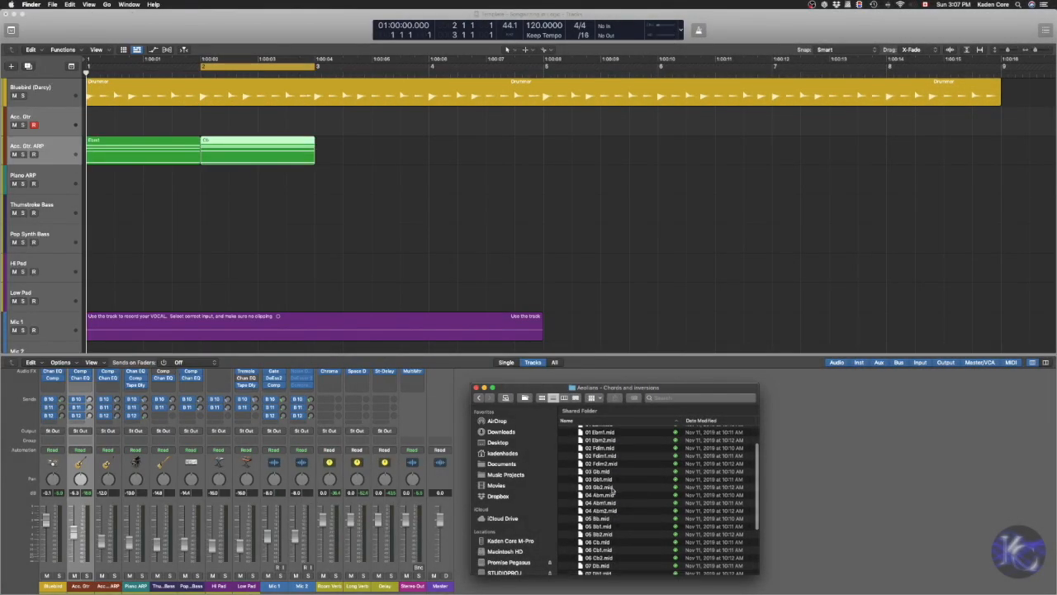
drag(601, 496, 318, 150)
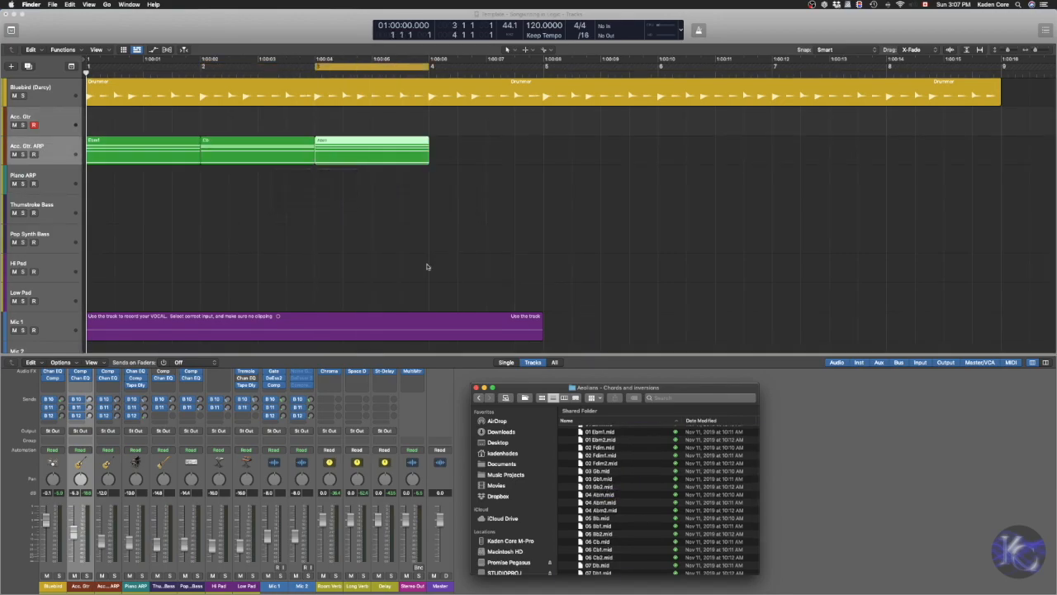
Step: Add 07 Db2.mid at bar 4 and 05 Bb1.mid at bar 5 of the Acc. Gtr. ARP track
scroll(593, 454, down, 5)
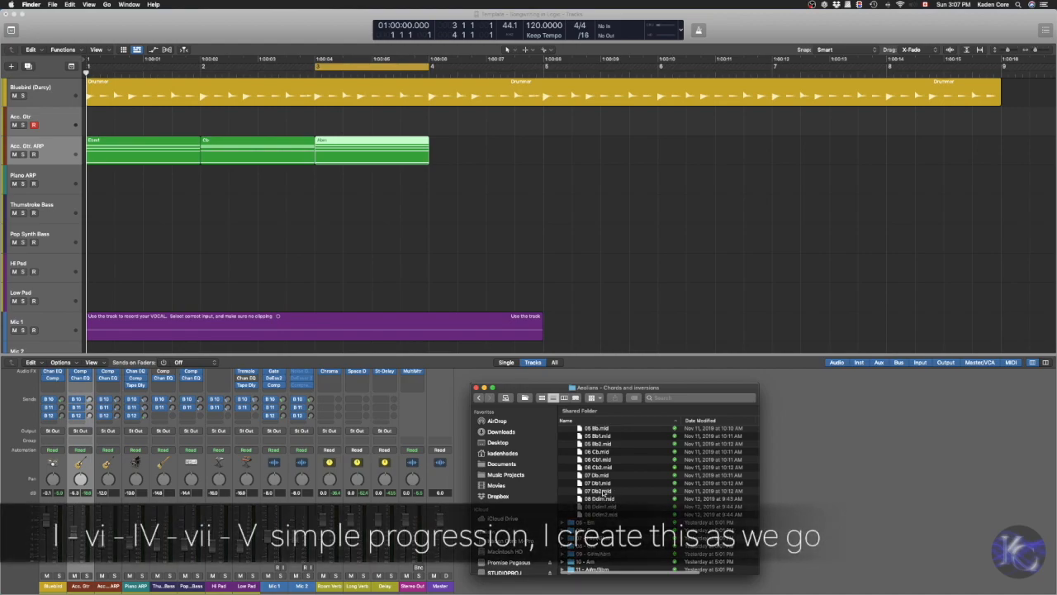
drag(600, 490, 430, 153)
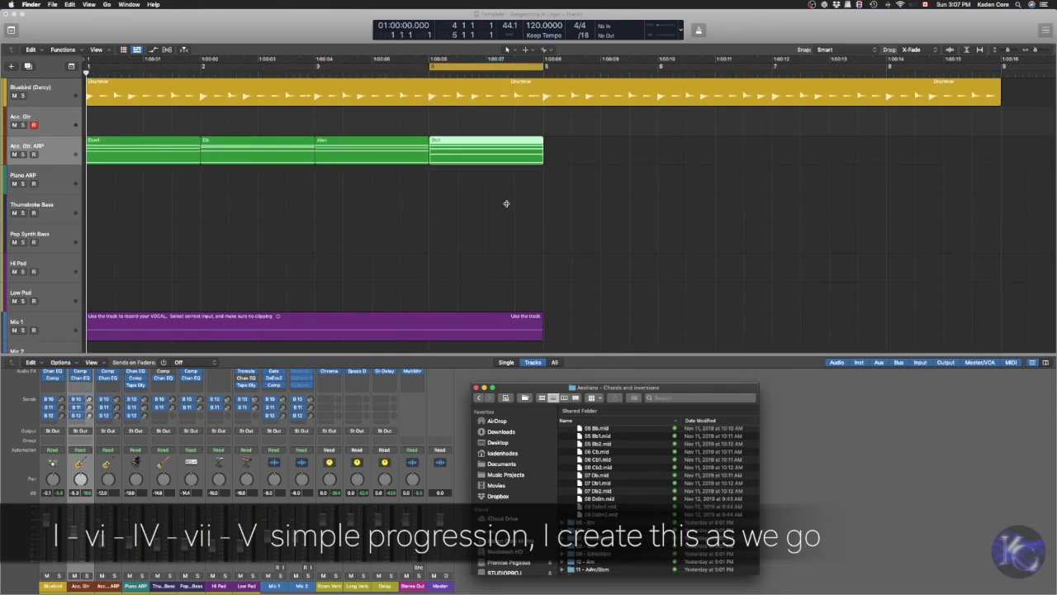
scroll(606, 468, up, 3)
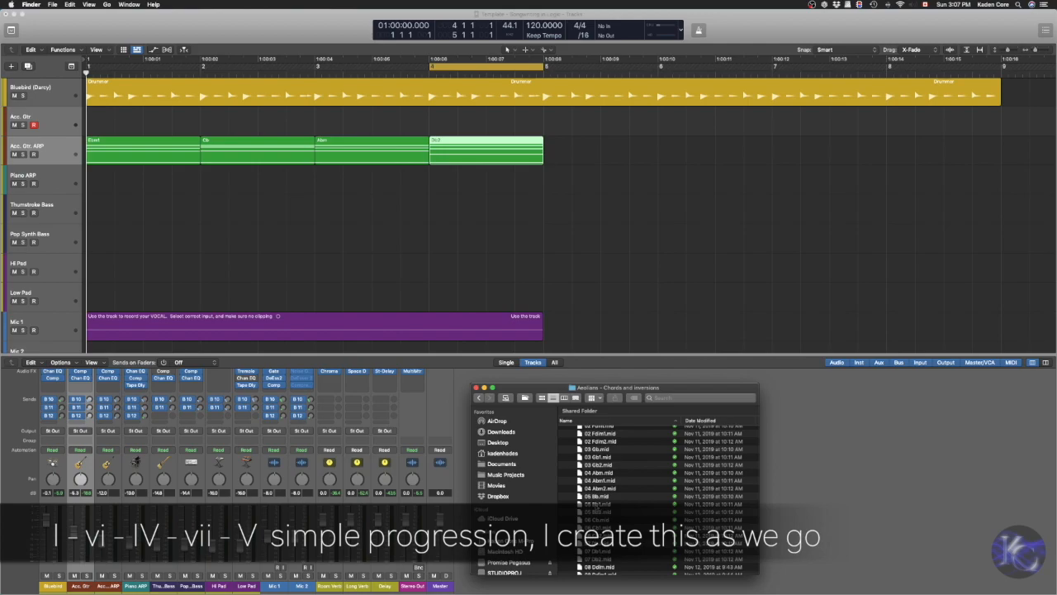
drag(598, 498, 543, 158)
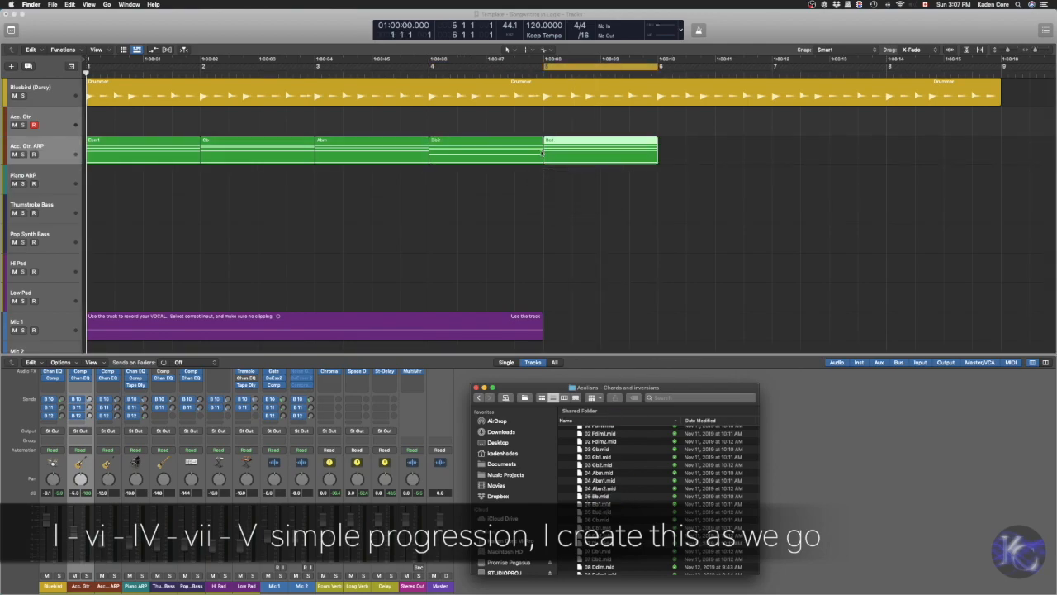
Step: Shorten the Db2 and Bb1 regions to half a bar each and move Bb1 directly after Db2 to fill bar 4
click(539, 160)
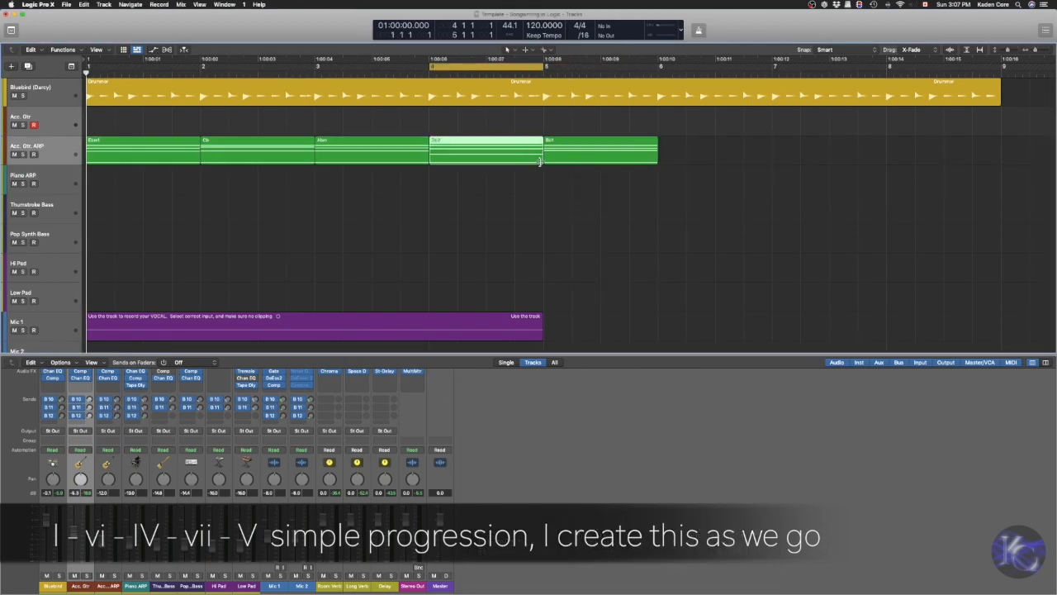
drag(540, 161, 483, 162)
drag(586, 150, 528, 150)
drag(599, 162, 539, 162)
Step: Set the cycle range to bars 1 to 5 and play the chord progression with the drums
drag(503, 64, 544, 73)
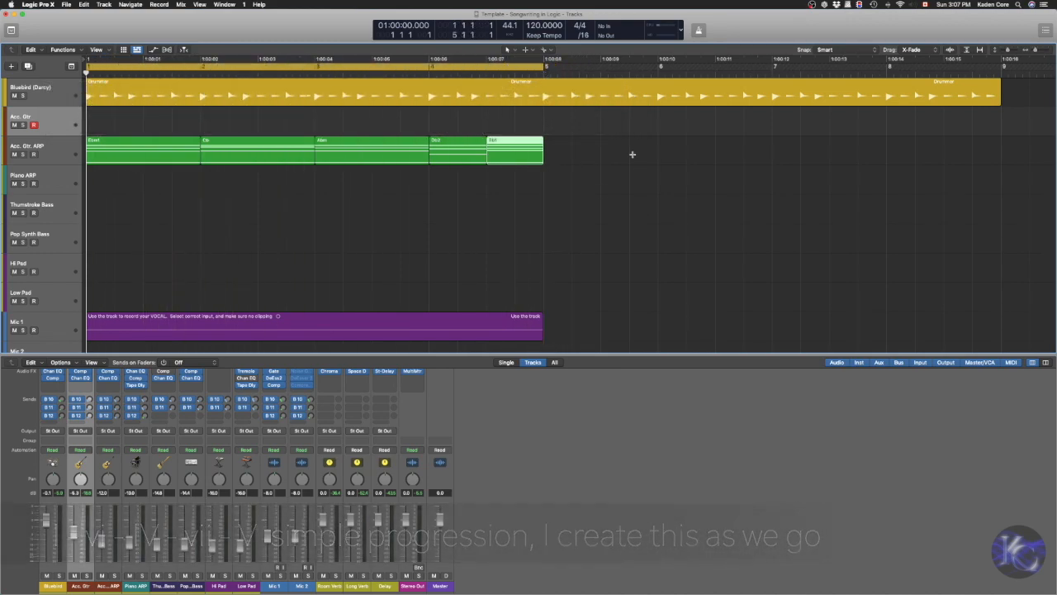
key(space)
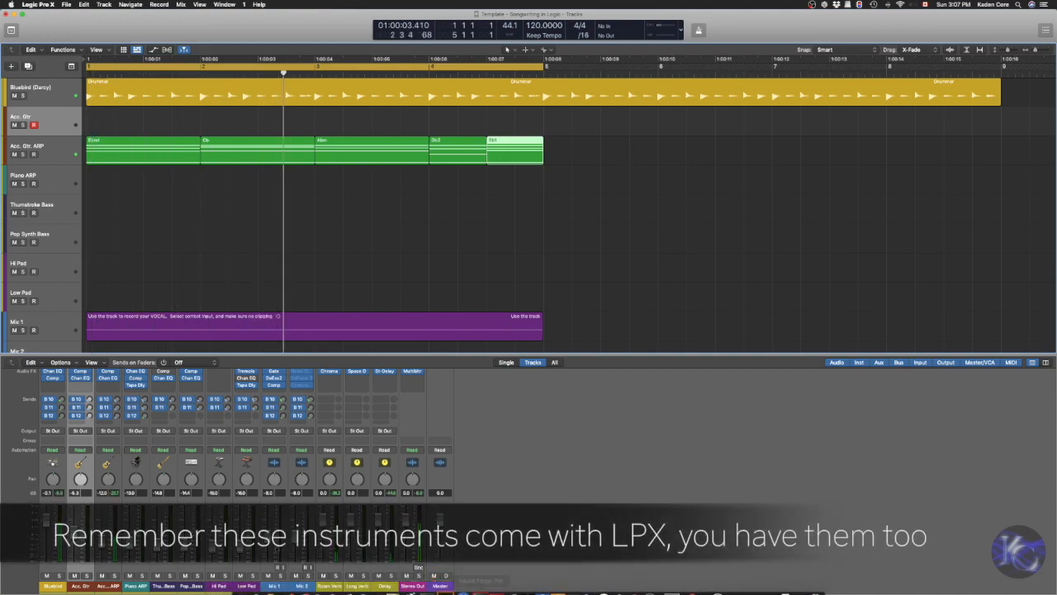
Step: Switch to Finder, go back to the PRODUCTS folder, and stop the looping playback in Logic Pro
click(234, 585)
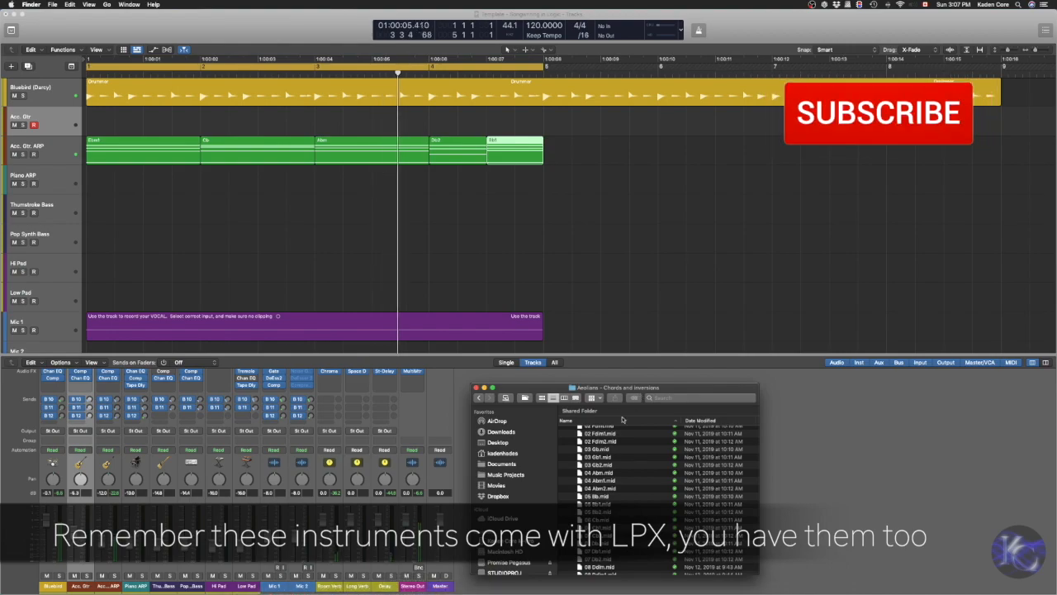
click(478, 398)
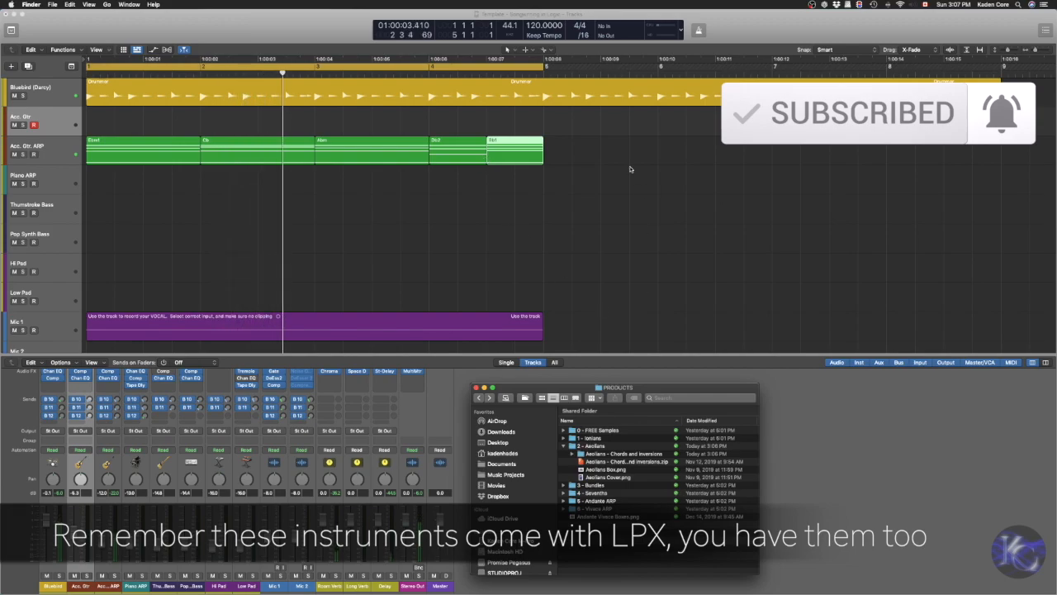
key(space)
key(space)
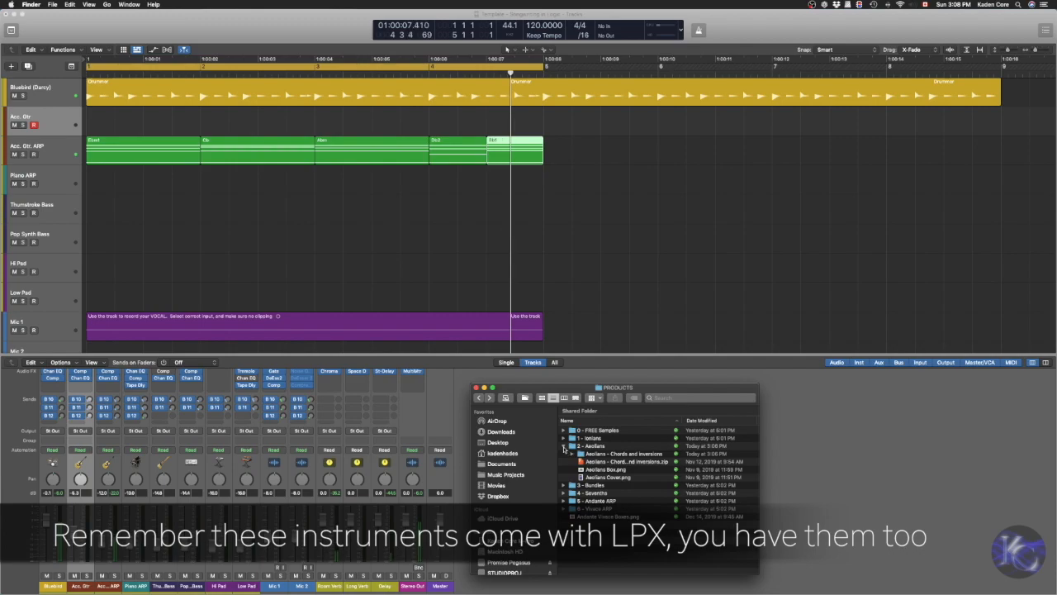
drag(710, 387, 0, 301)
click(749, 461)
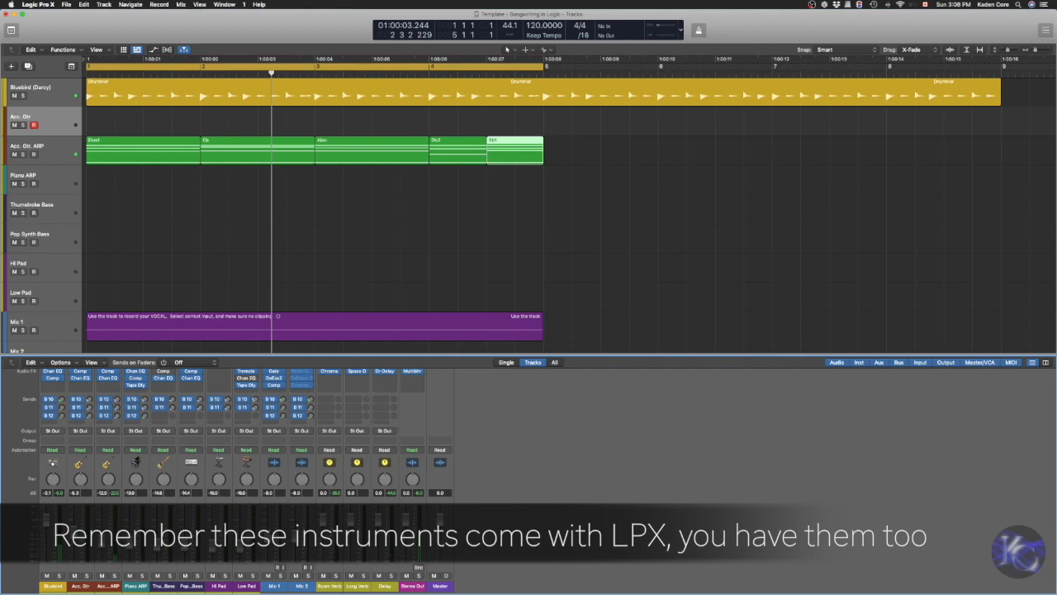
key(super+Tab)
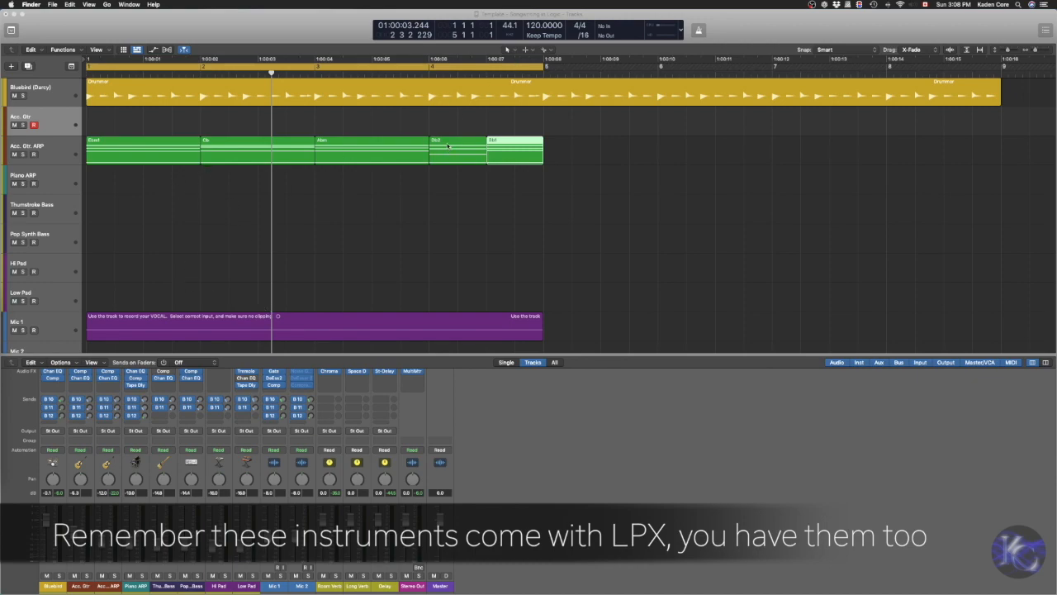
Step: Bring the PRODUCTS folder window over the project's mixer area and collapse the 2 - Aeolians folder
scroll(448, 146, down, 3)
scroll(456, 153, up, 3)
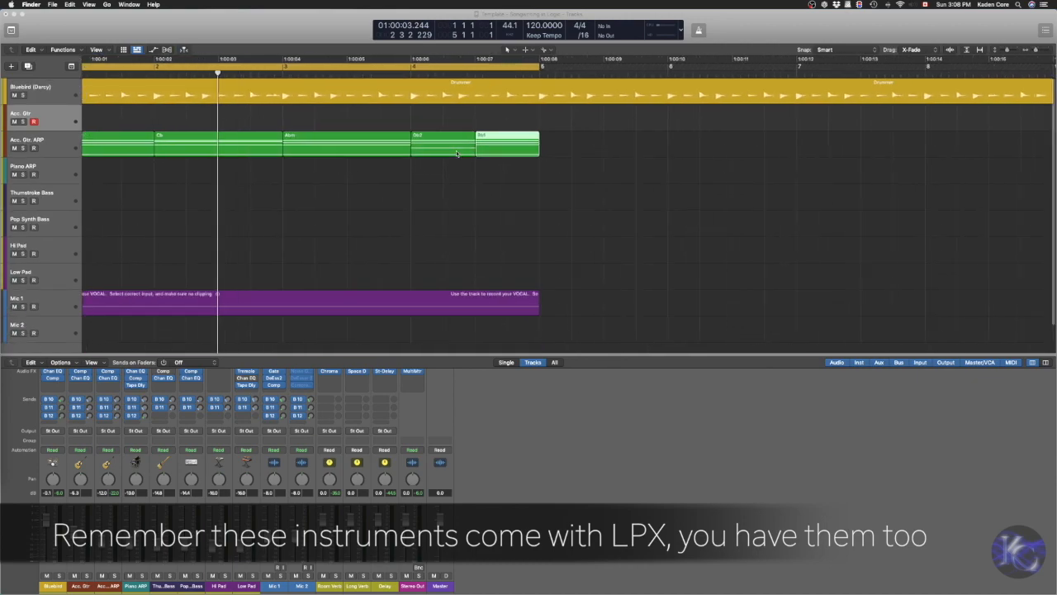
scroll(456, 154, down, 3)
scroll(459, 155, up, 3)
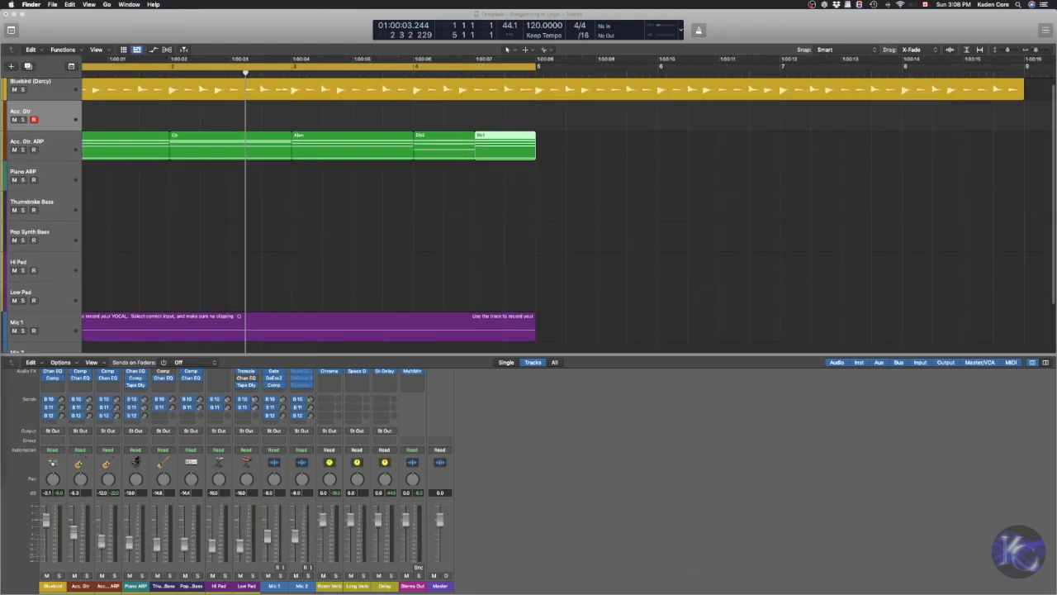
drag(0, 292, 612, 350)
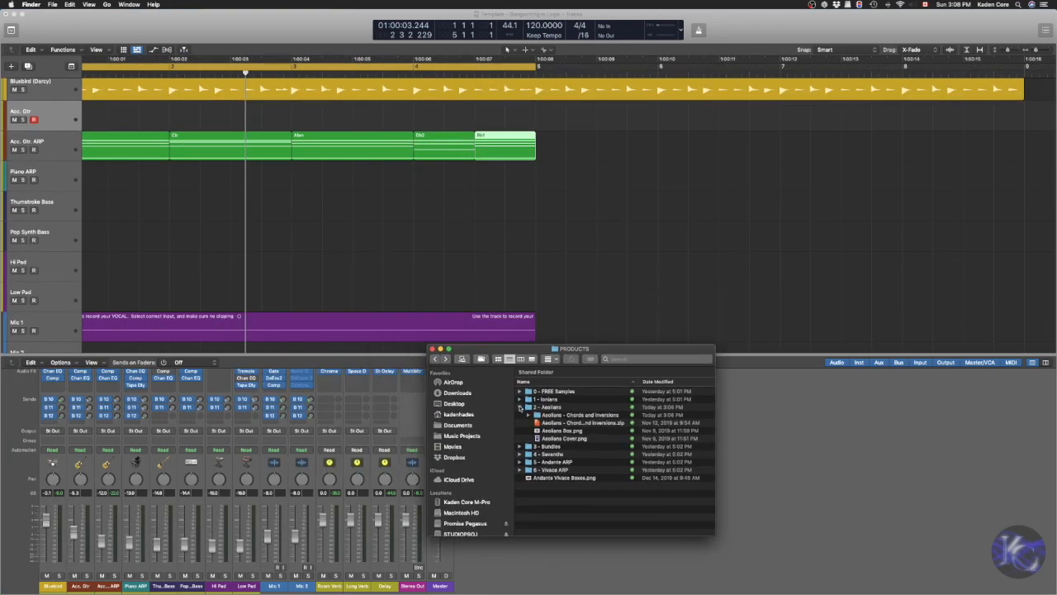
click(519, 408)
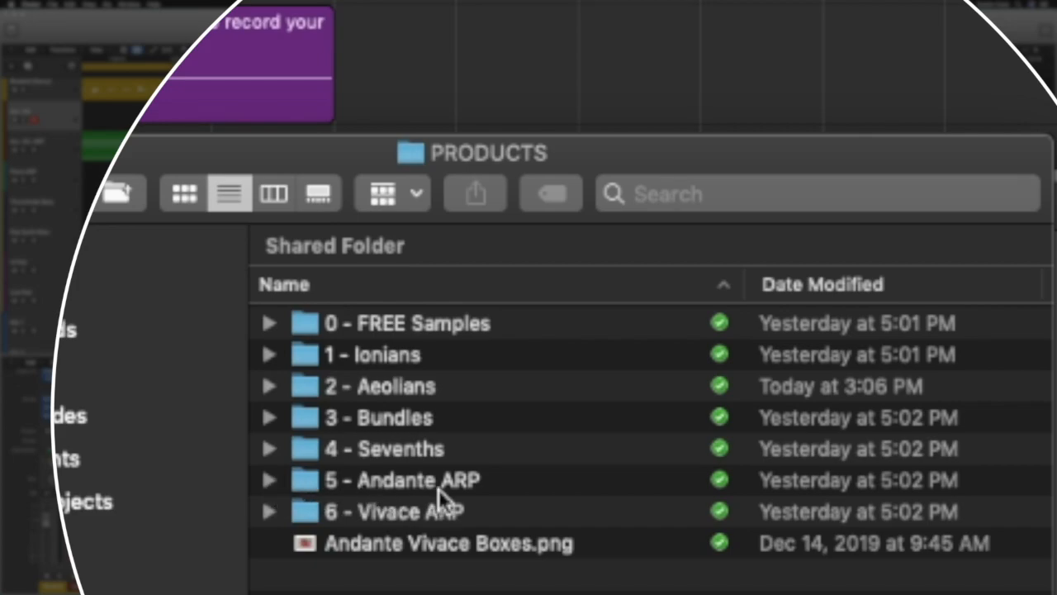
Step: Expand 5 - Andante ARP, its Andante ARP subfolder and the Pattern 5 folder to list the pattern MIDI files
click(269, 481)
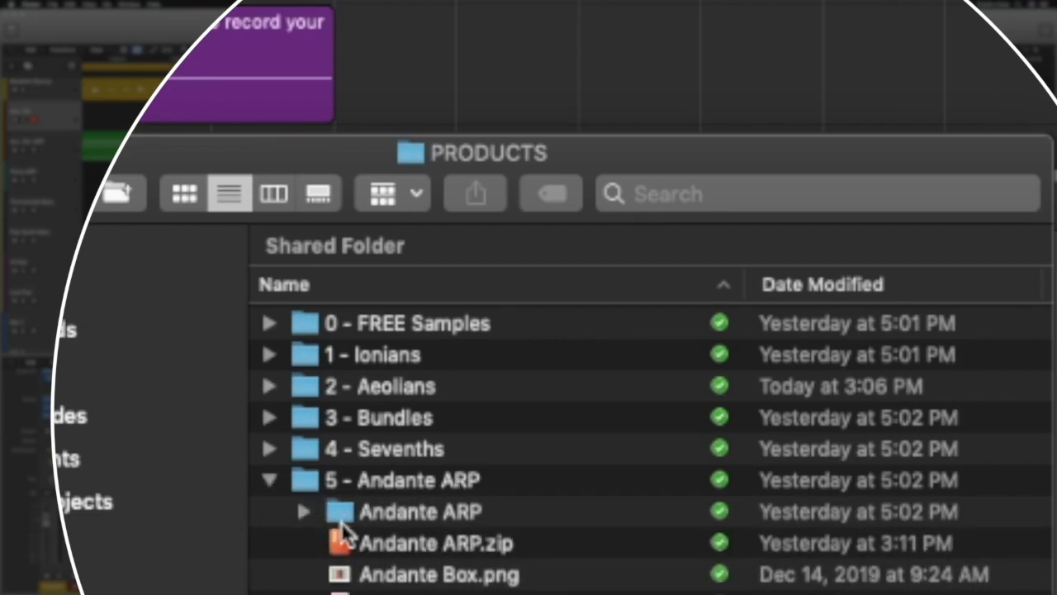
click(303, 512)
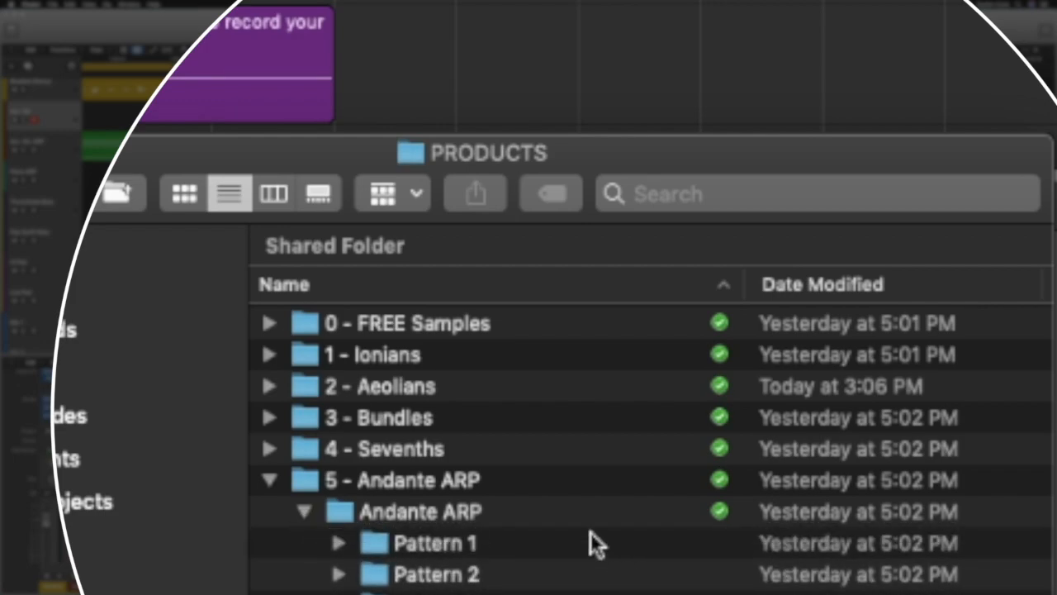
scroll(455, 419, down, 5)
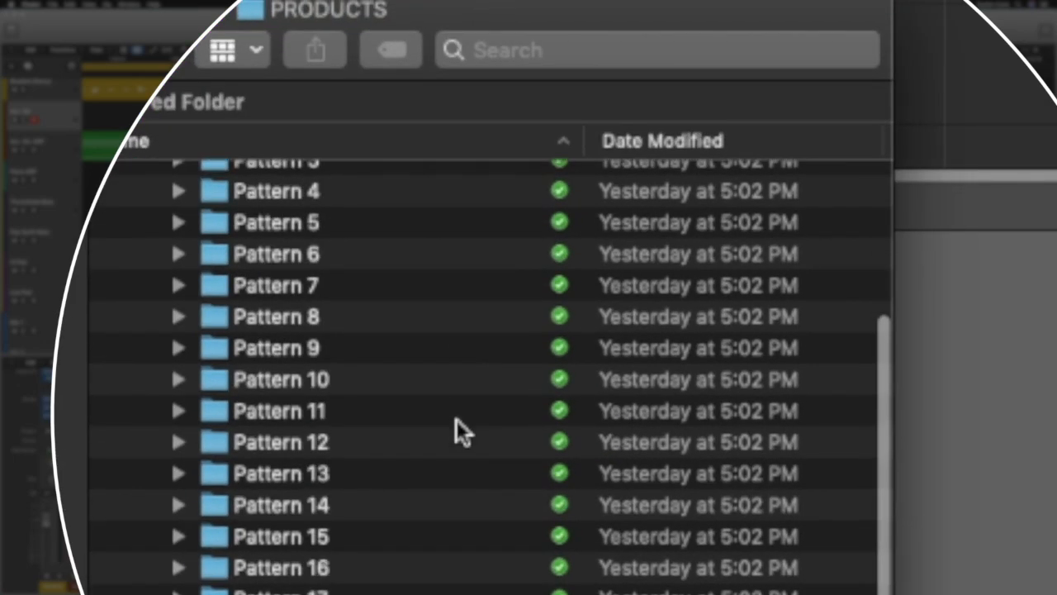
scroll(446, 396, up, 2)
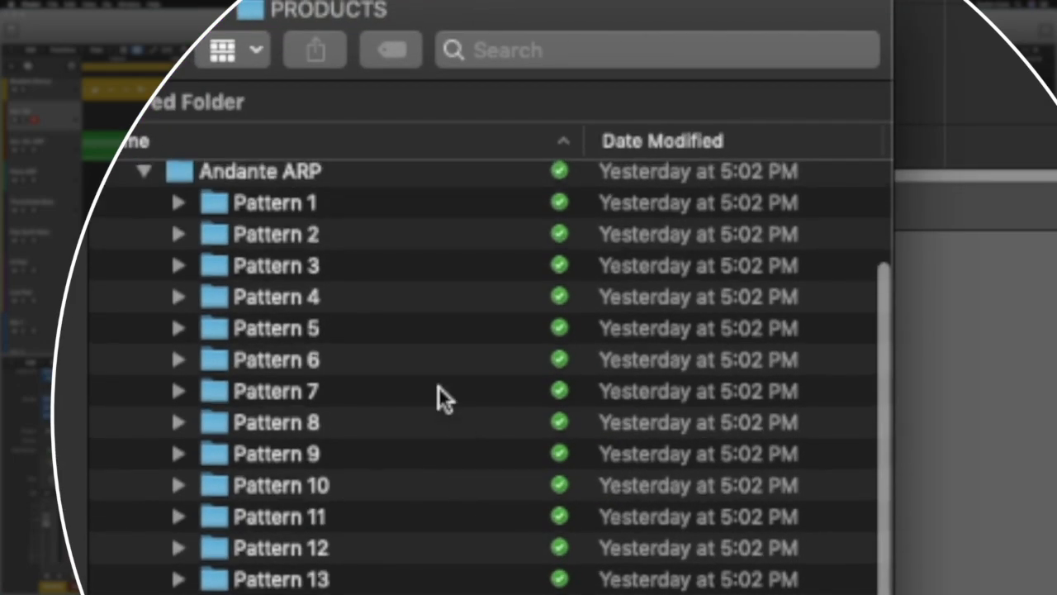
click(176, 328)
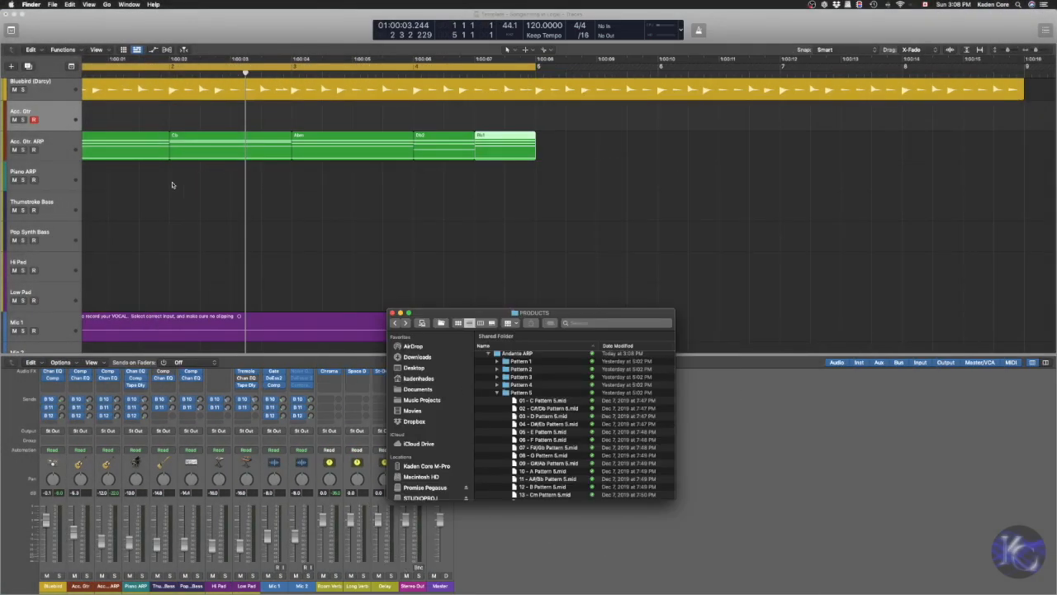
Step: Add the 16 - D#m/Ebm Pattern 5.mid file at bar 1 of the Acc. Gtr track
scroll(198, 184, left, 4)
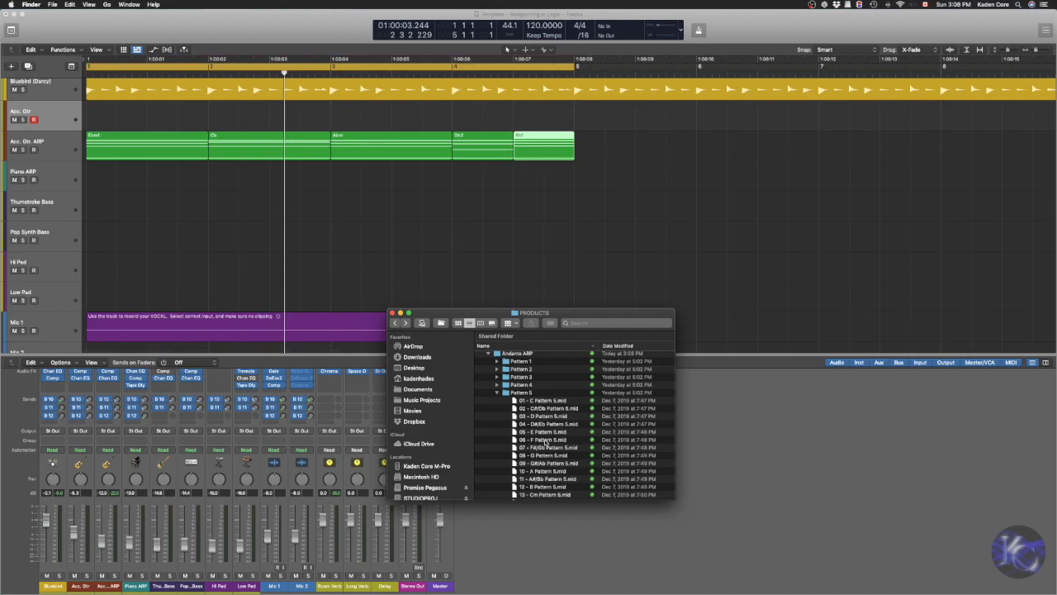
scroll(546, 446, down, 2)
scroll(546, 449, down, 4)
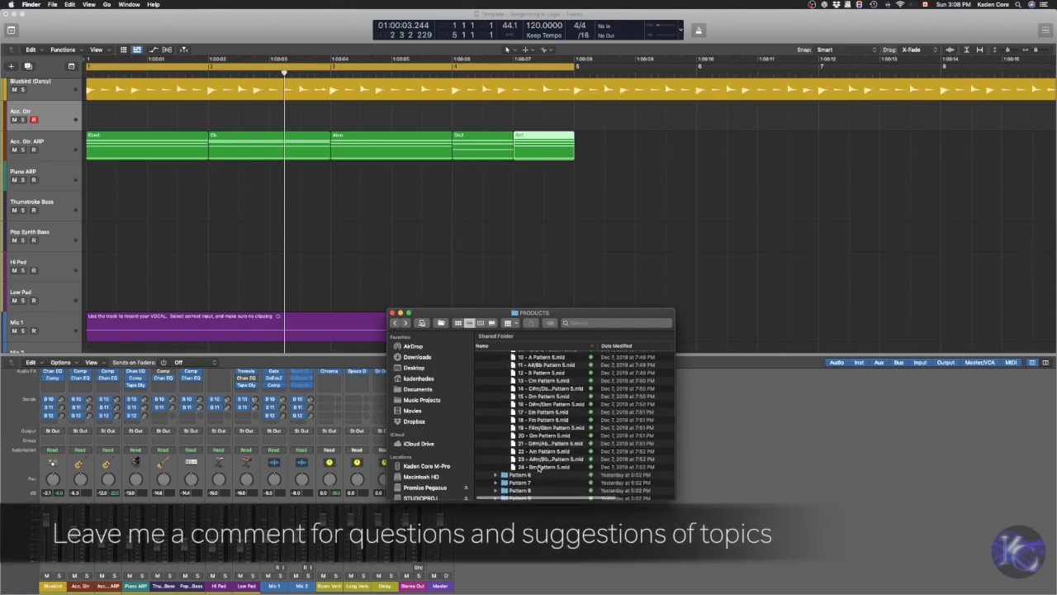
click(527, 404)
drag(526, 403, 89, 114)
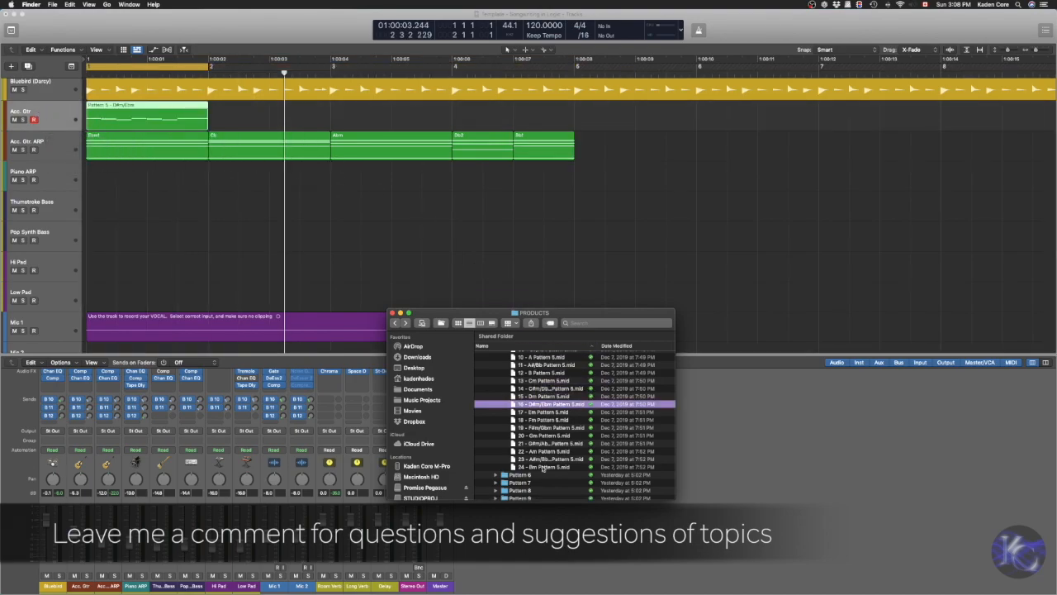
Step: Add the Pattern 5 files for B at bar 2, C#/Db at bar 4 and A#/Bb at bar 5 of the Acc. Gtr track
scroll(534, 465, up, 1)
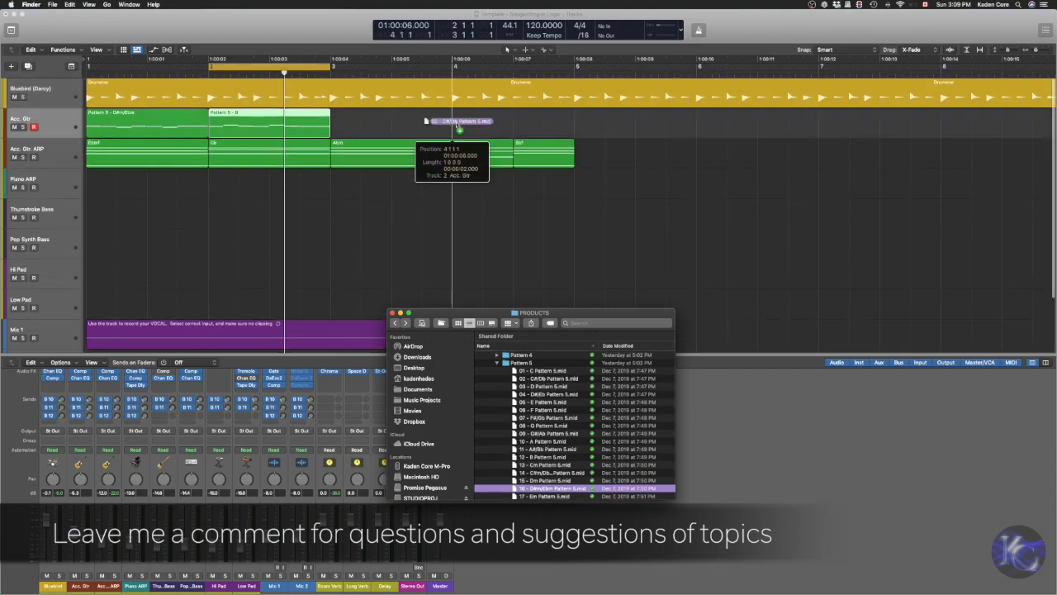
drag(463, 124, 463, 120)
scroll(550, 420, down, 2)
scroll(550, 419, up, 5)
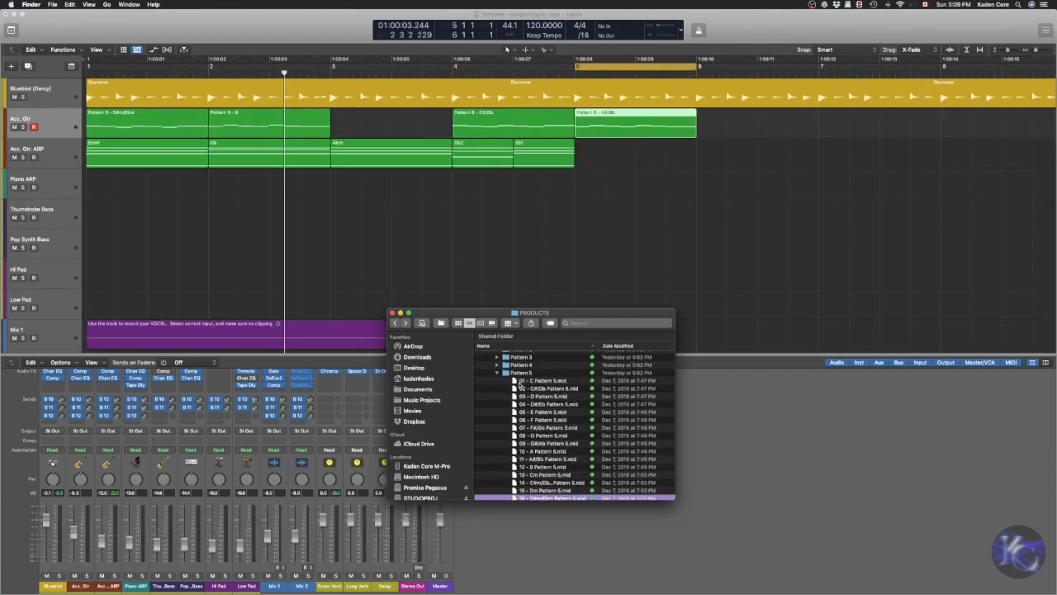
Step: Try the G#m/Abm file from the Pattern 12 folder at bar 3 of the Acc. Gtr track
click(496, 372)
scroll(497, 389, down, 2)
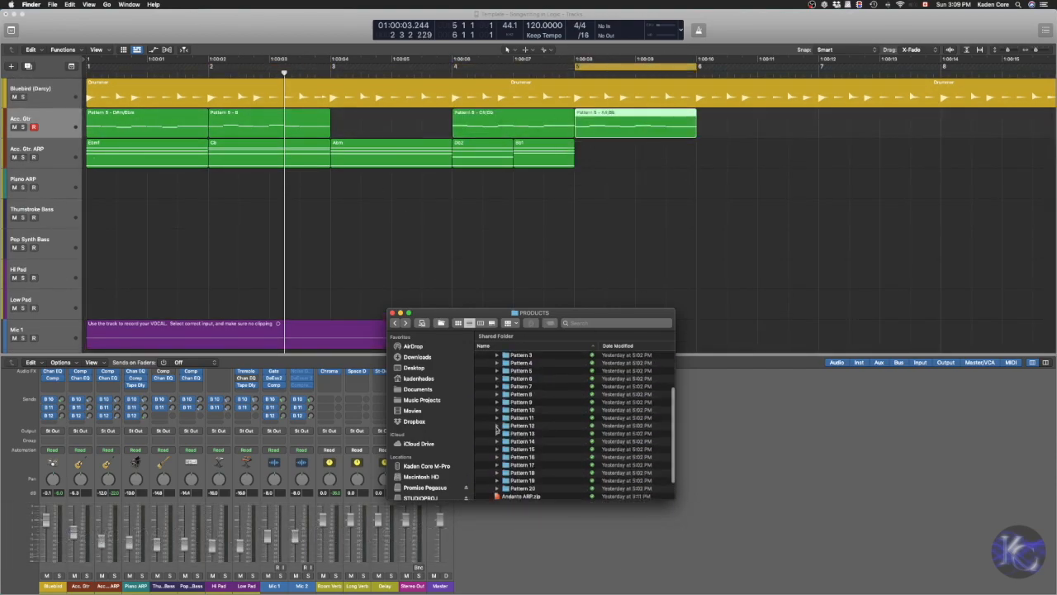
click(496, 415)
scroll(529, 438, down, 5)
drag(548, 465, 340, 125)
Step: Set the cycle range to bars 1 to 5 and play the guitar patterns with the chords and drums
drag(332, 67, 87, 66)
drag(451, 67, 573, 66)
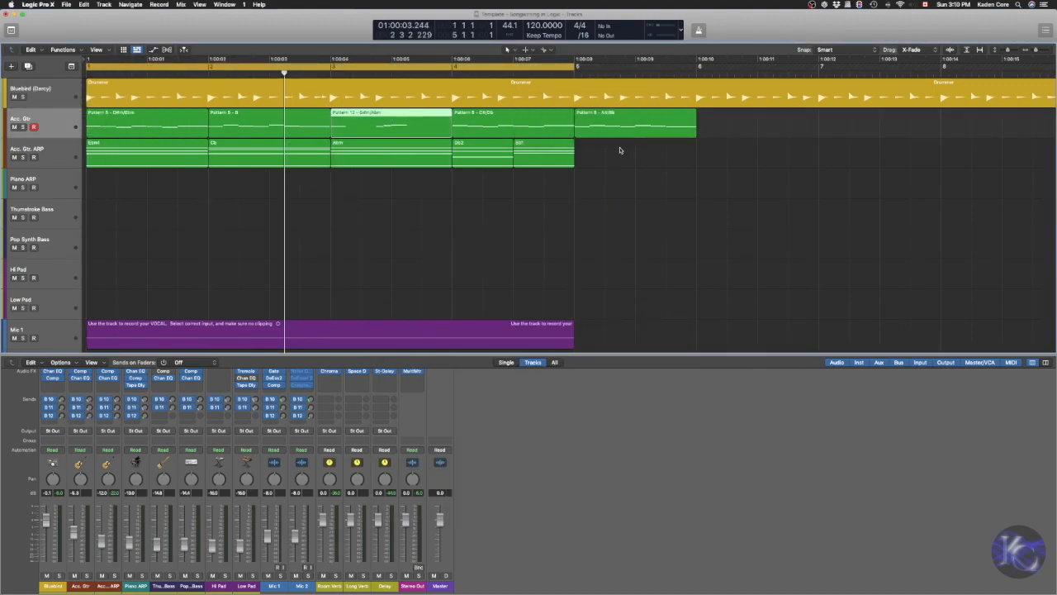
key(space)
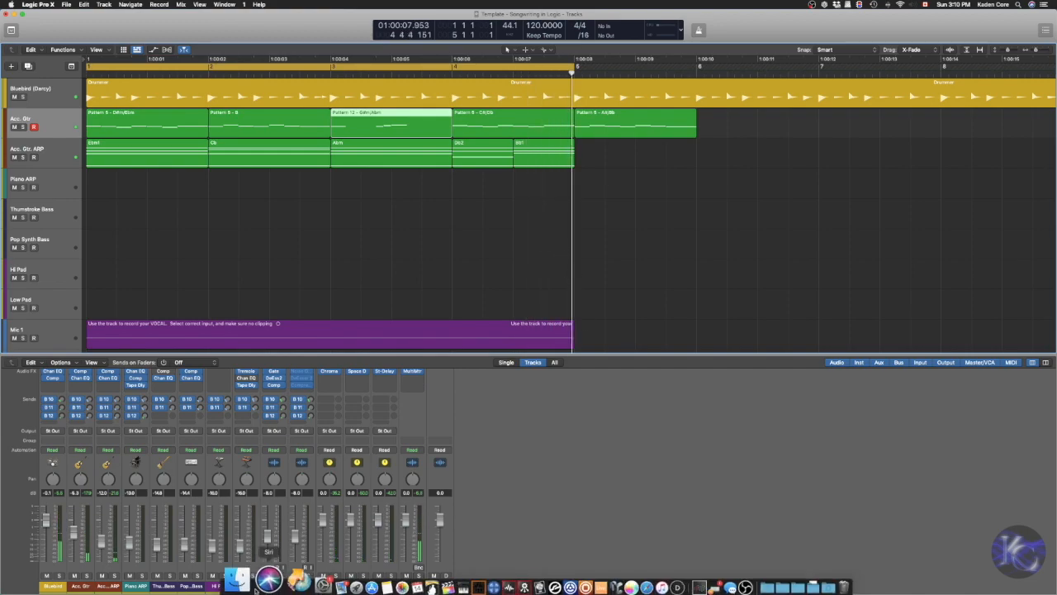
Step: Replace the Pattern 12 region at bar 3 of Acc. Gtr with the G#m/Abm Pattern 17 file and play bars 1 to 5 in a cycle
key(Delete)
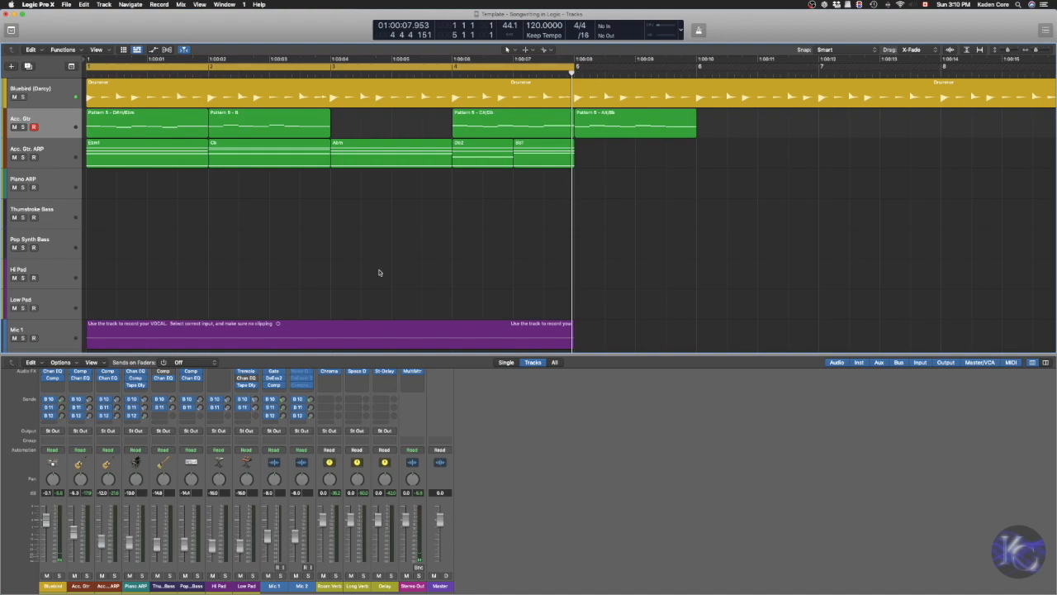
click(252, 578)
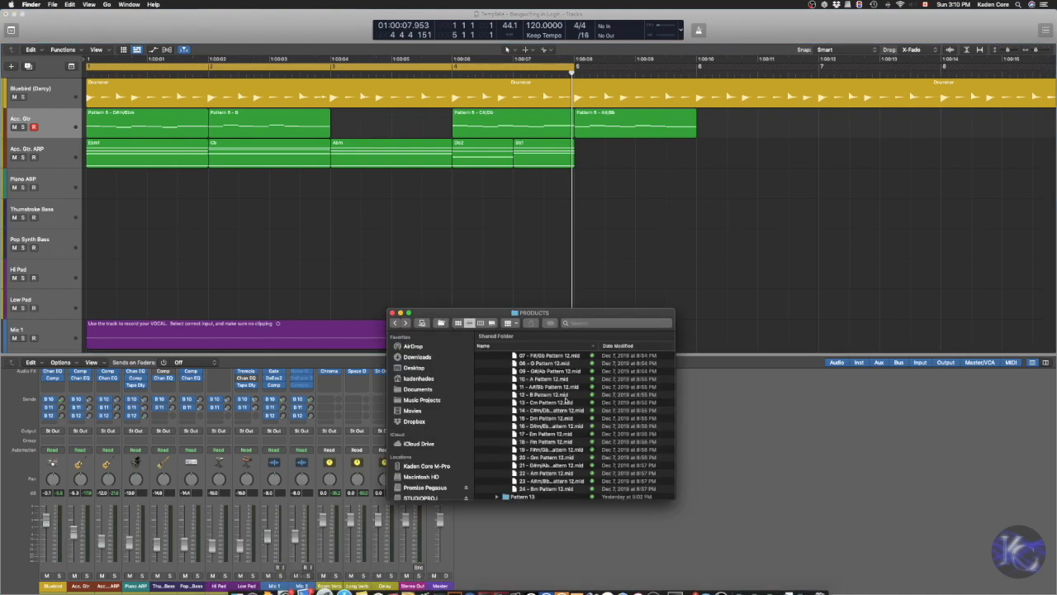
scroll(555, 414, up, 5)
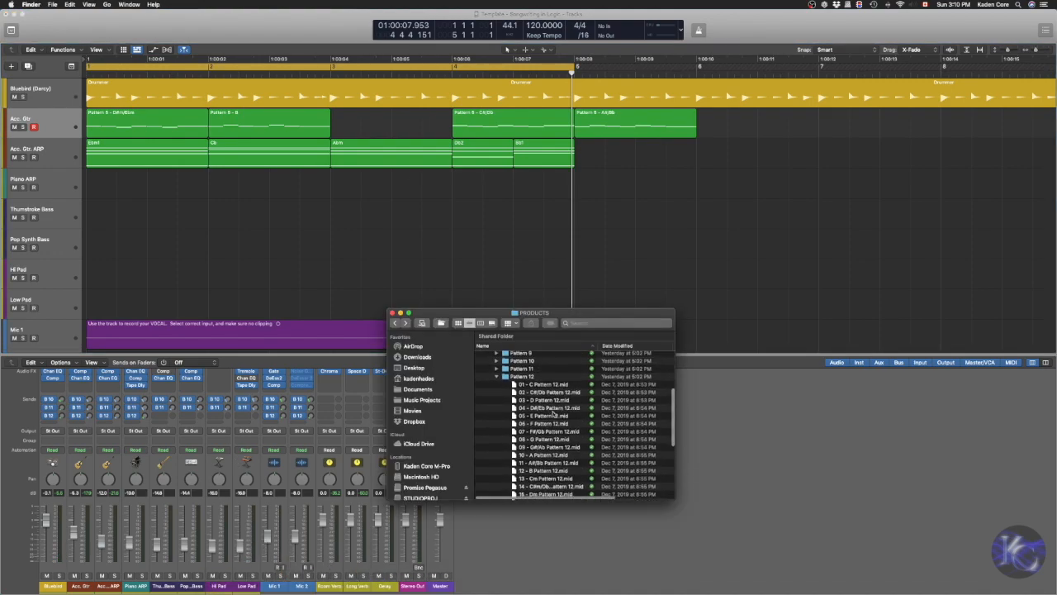
click(496, 381)
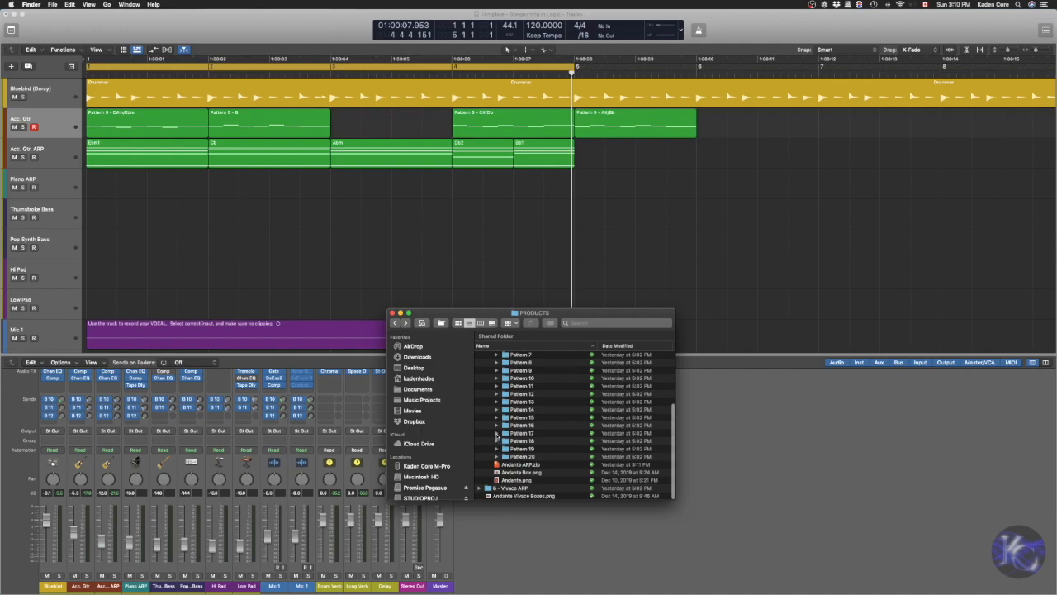
click(496, 432)
scroll(537, 429, down, 5)
drag(545, 462, 333, 122)
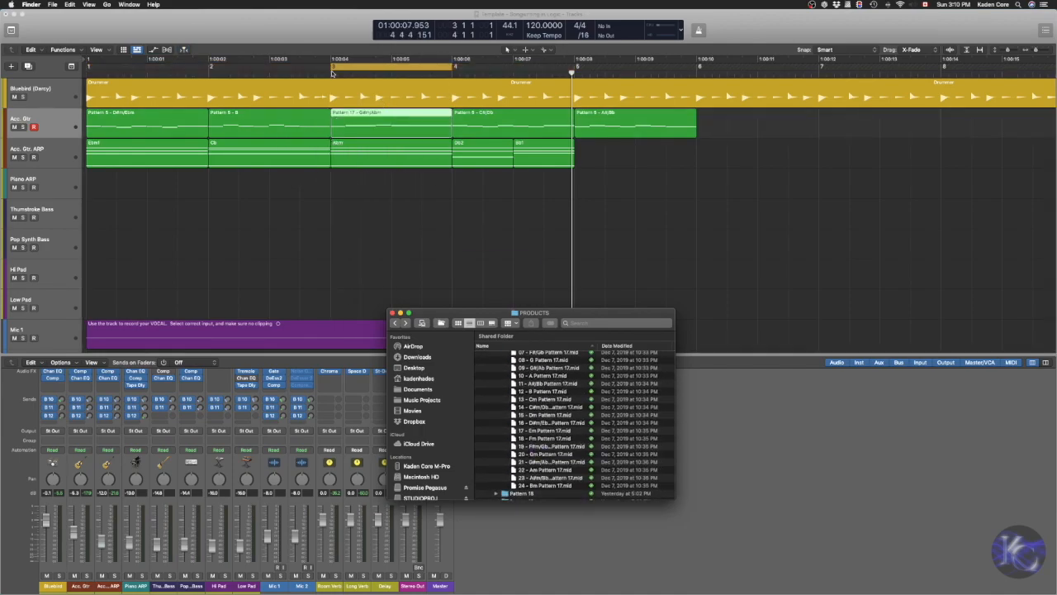
drag(88, 66, 573, 66)
key(space)
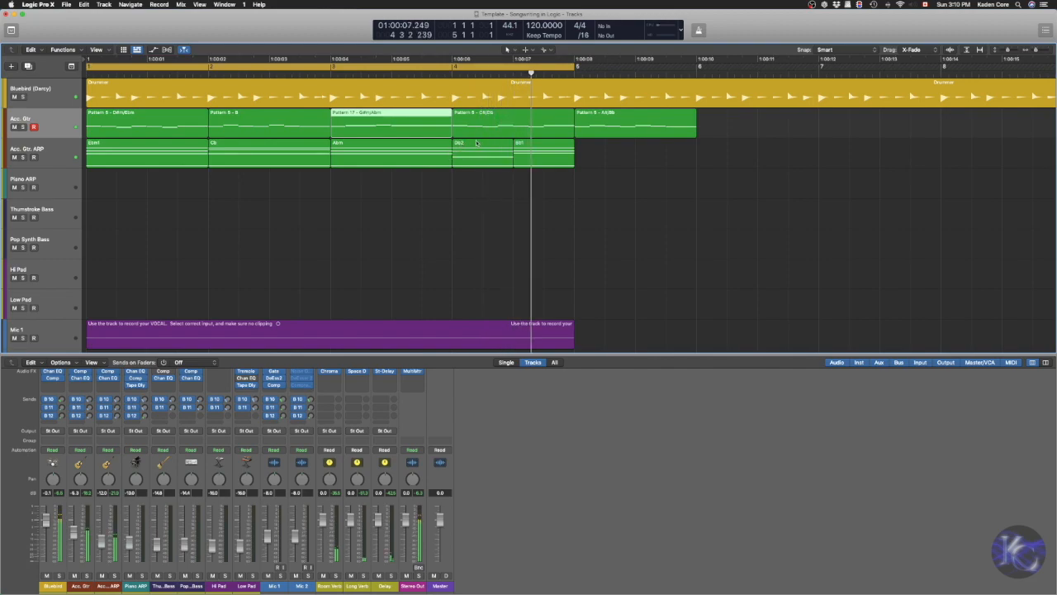
Step: Fit the C#/Db and A#/Bb regions on Acc. Gtr into bar 4 at half a bar each, and play bars 1 to 5 in a cycle
click(545, 120)
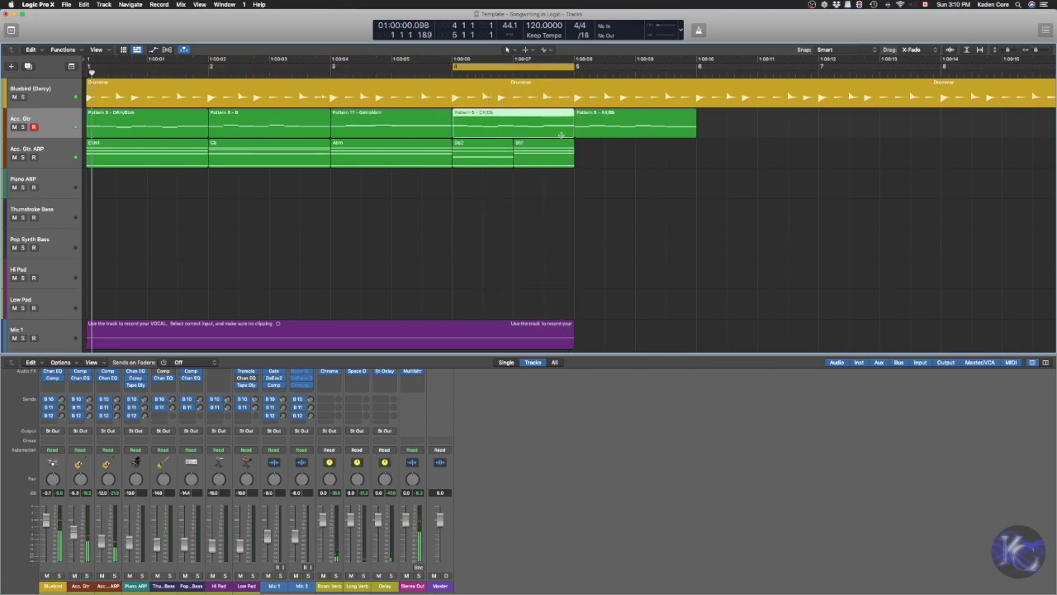
drag(570, 132, 508, 135)
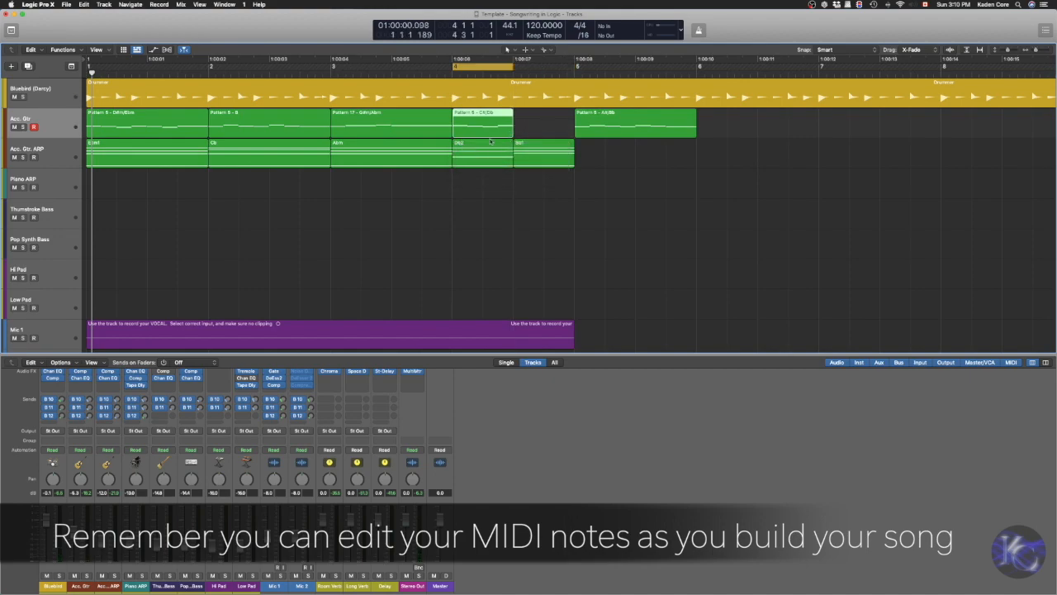
drag(576, 132, 531, 114)
drag(512, 66, 73, 88)
key(space)
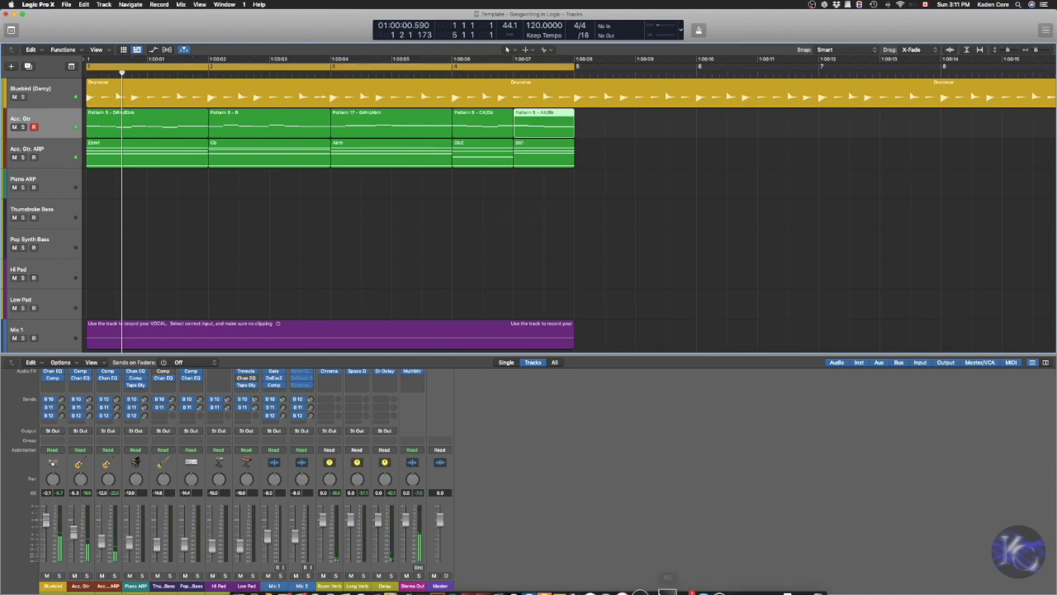
Step: Switch to Finder and collapse the Andante ARP subfolder and the 5 - Andante ARP folder in PRODUCTS
mouse_move(661, 577)
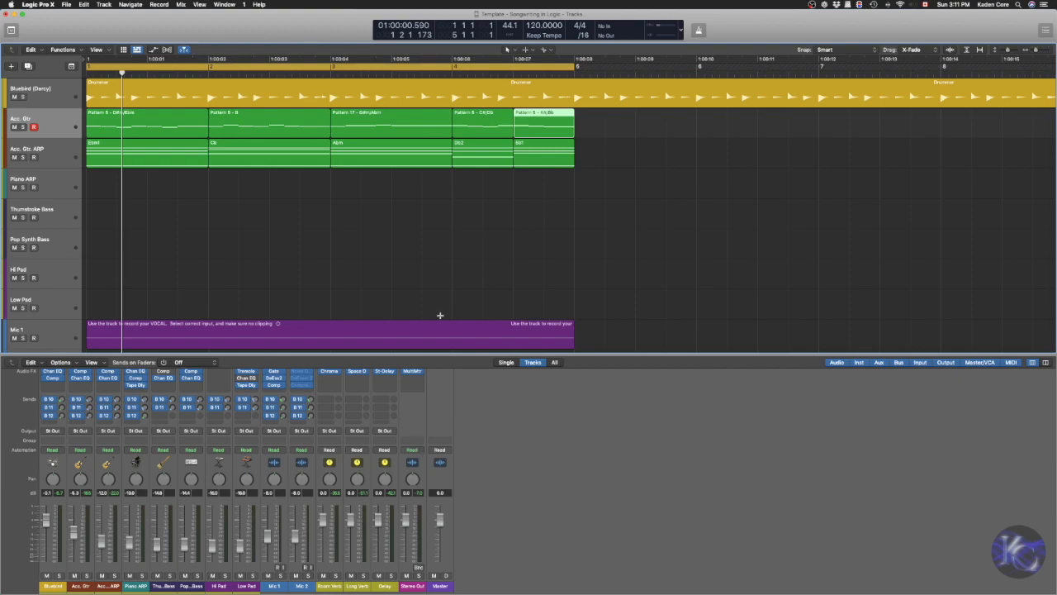
key(super+Tab)
scroll(516, 417, up, 10)
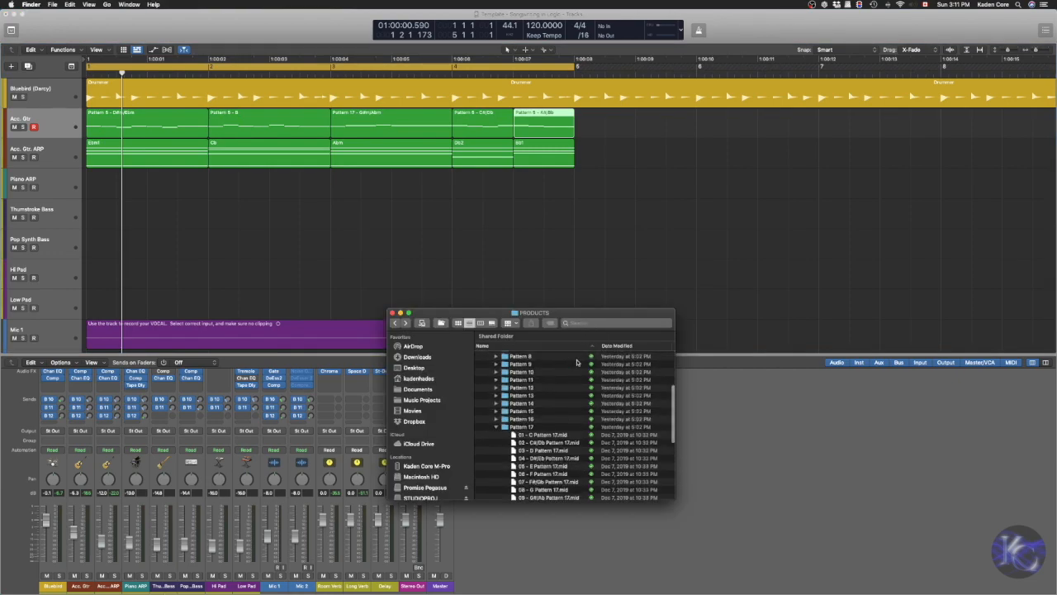
click(486, 402)
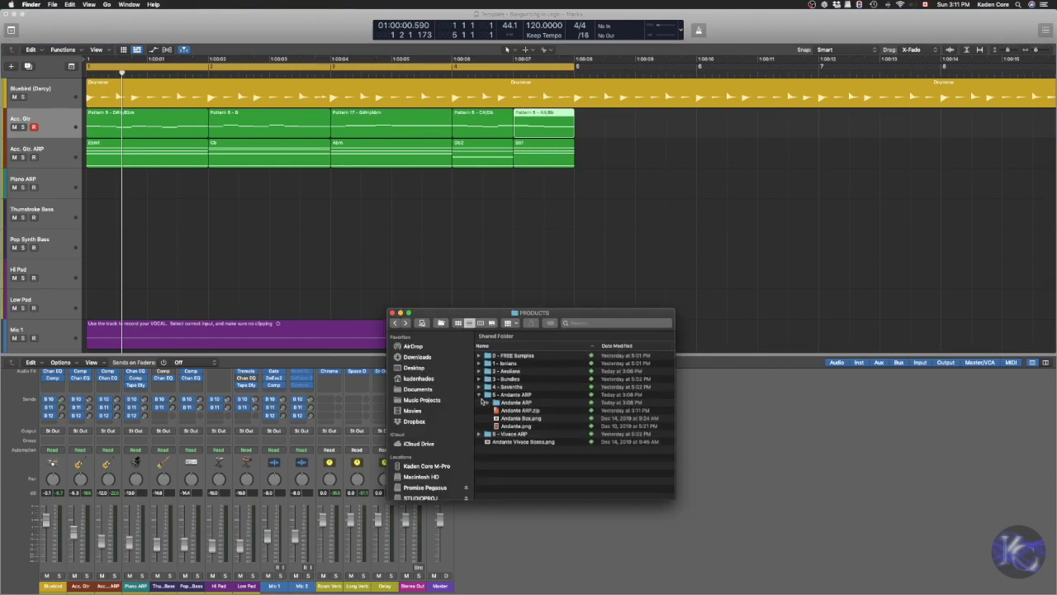
click(480, 395)
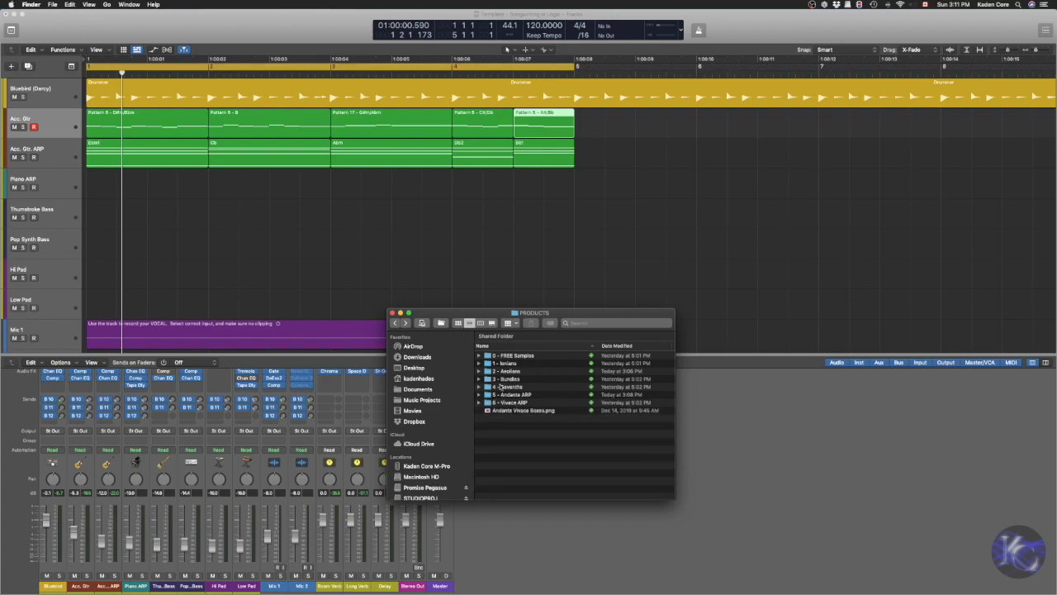
Step: Move the PRODUCTS Finder window out of the way and return to Logic Pro, enlarging the mixer
drag(560, 312, 627, 380)
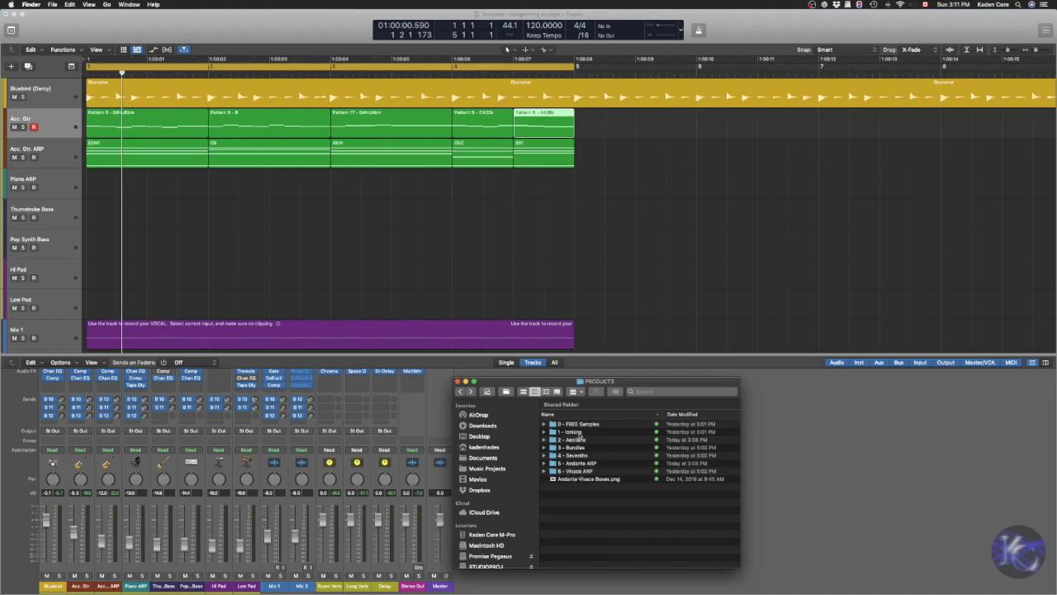
drag(643, 384, 673, 388)
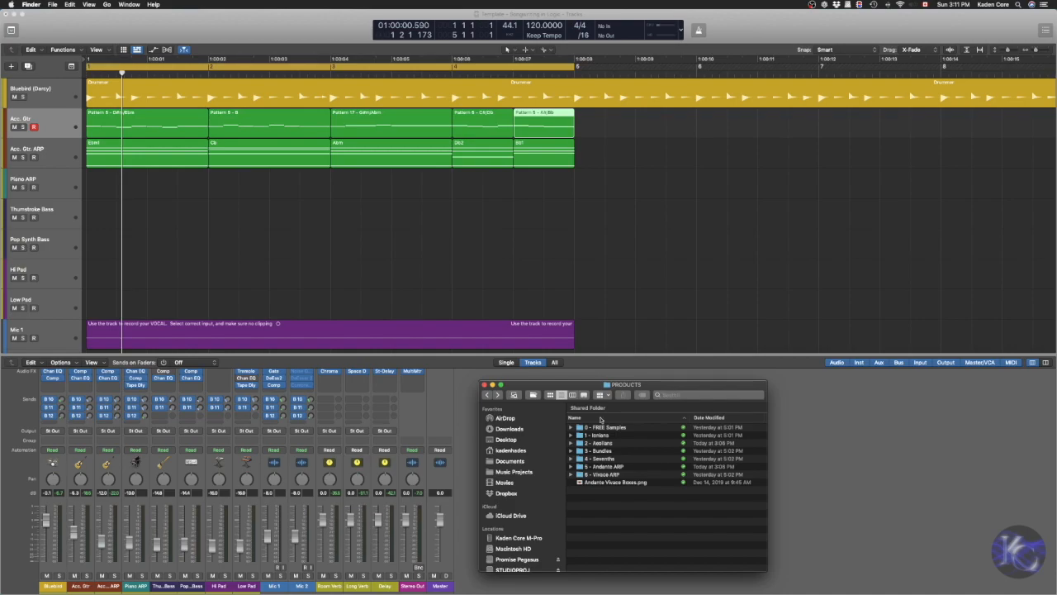
drag(689, 385, 0, 360)
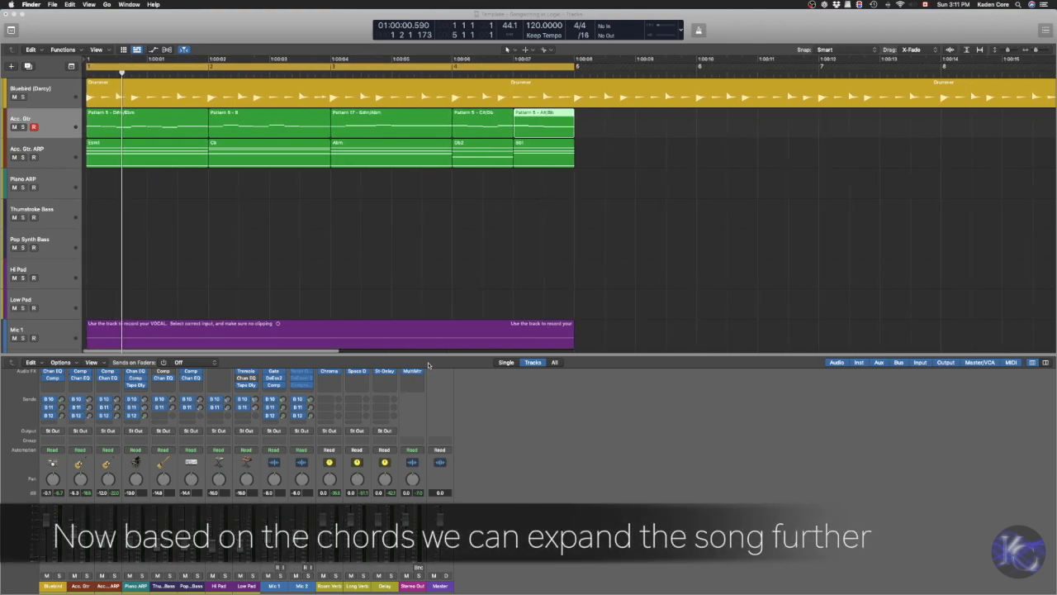
drag(430, 355, 432, 280)
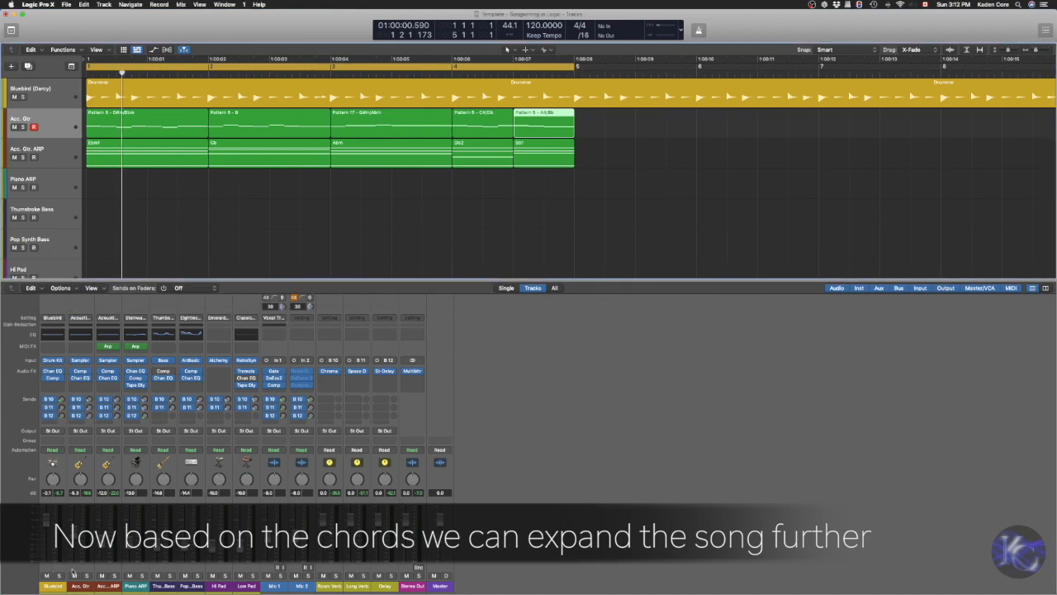
Step: Copy the five Acc. Gtr. ARP chord regions to the Piano ARP track, starting at bar 1
click(54, 573)
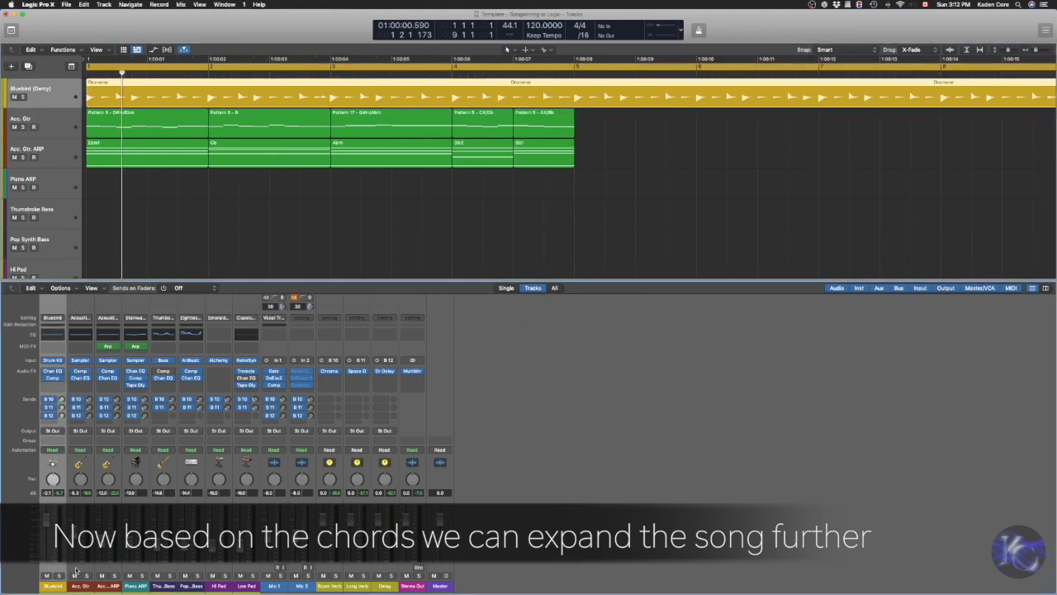
click(76, 570)
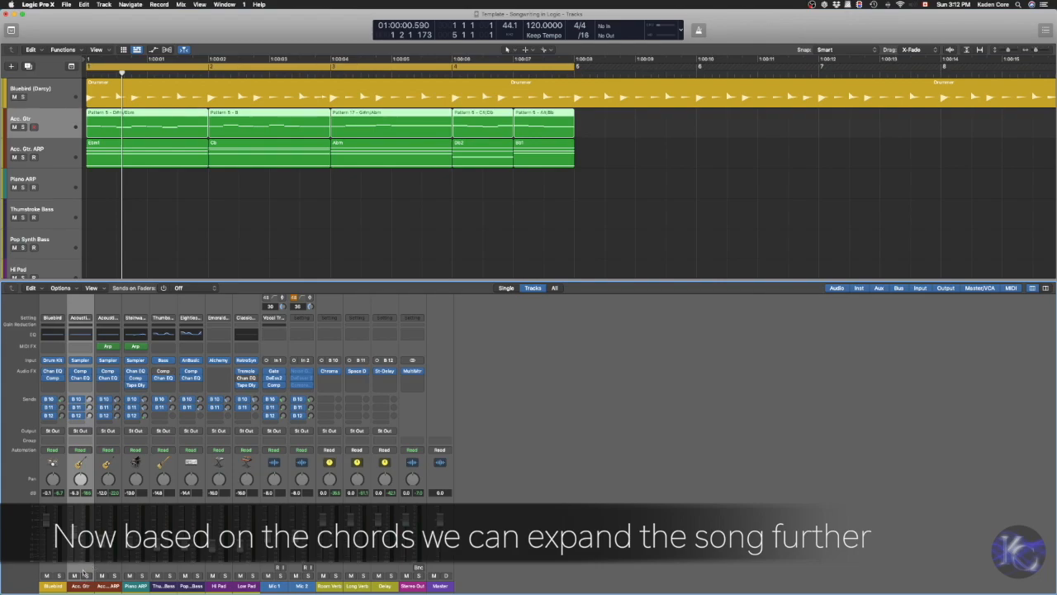
click(105, 570)
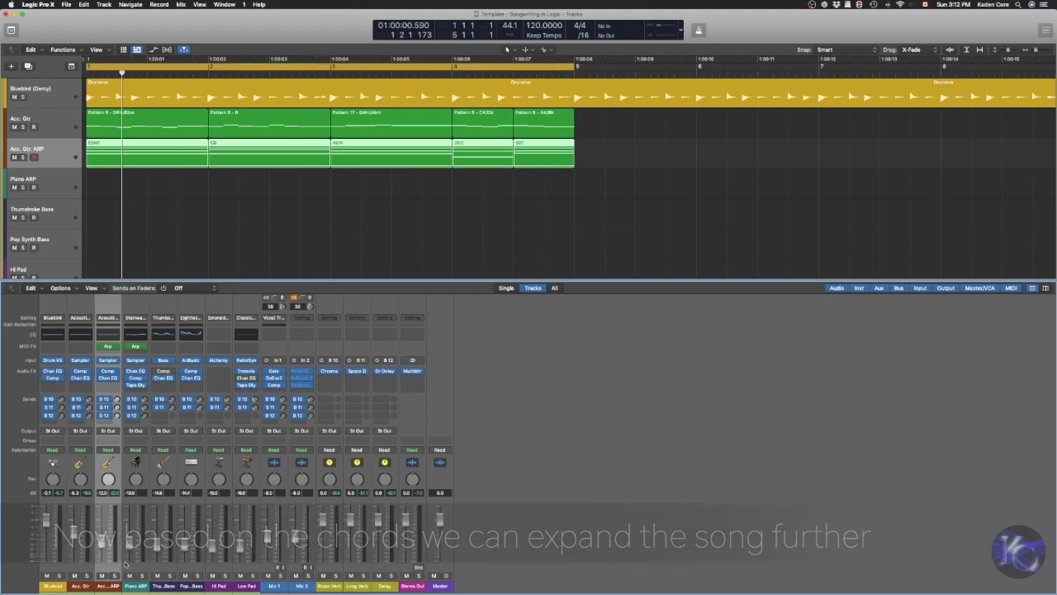
click(135, 568)
drag(624, 147, 184, 182)
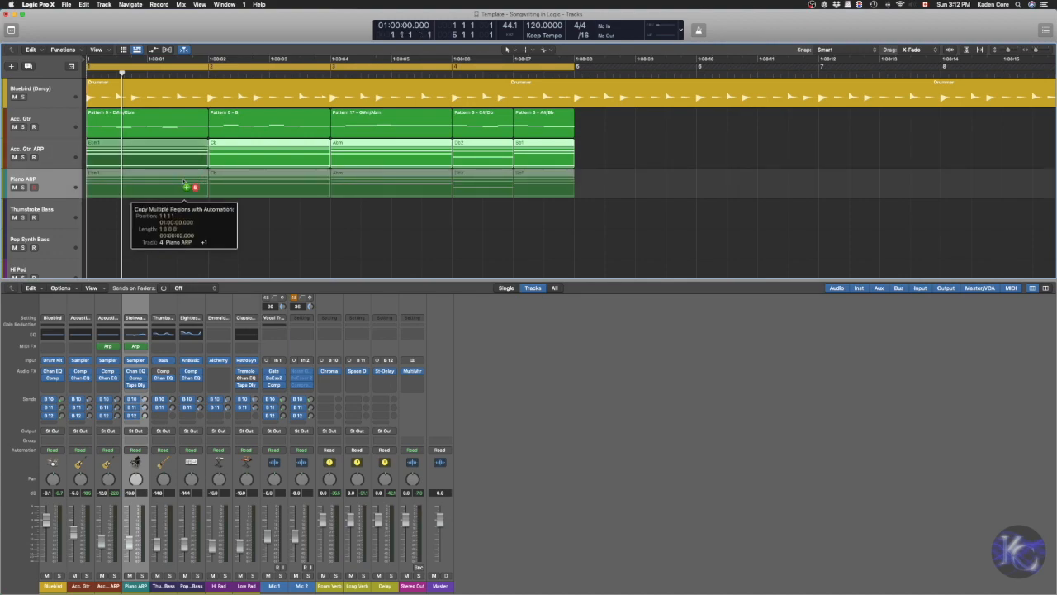
drag(184, 181, 184, 183)
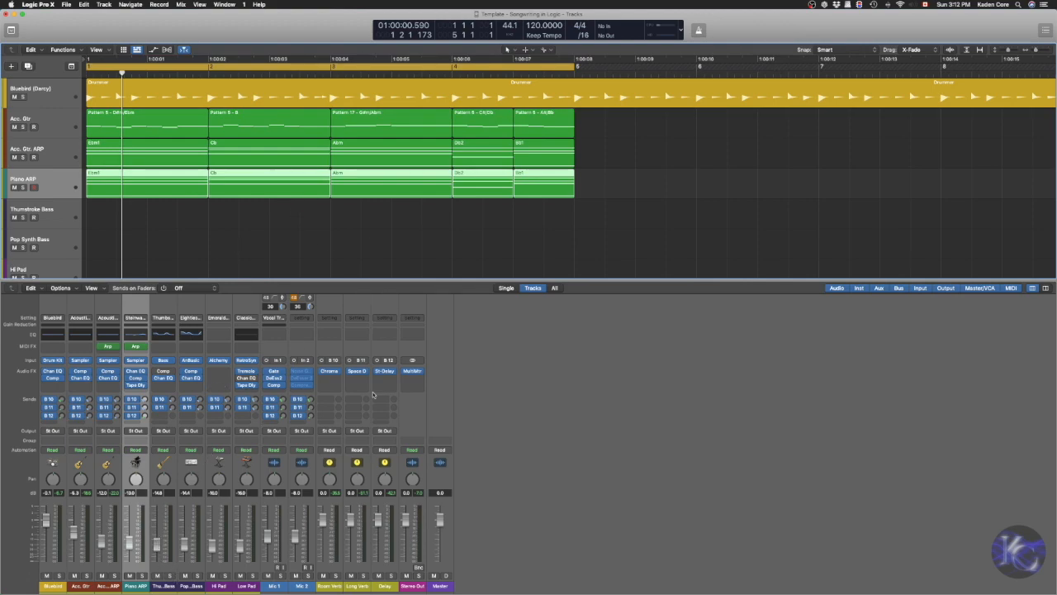
Step: Play the arrangement and lower the Piano ARP volume to about -25 dB
key(space)
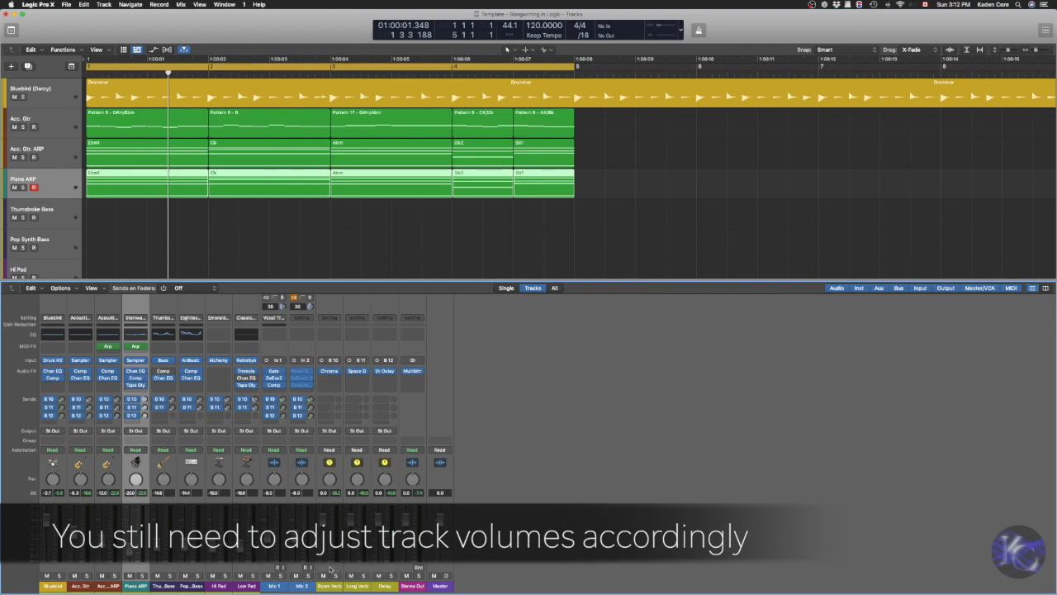
mouse_move(144, 408)
drag(132, 541, 132, 543)
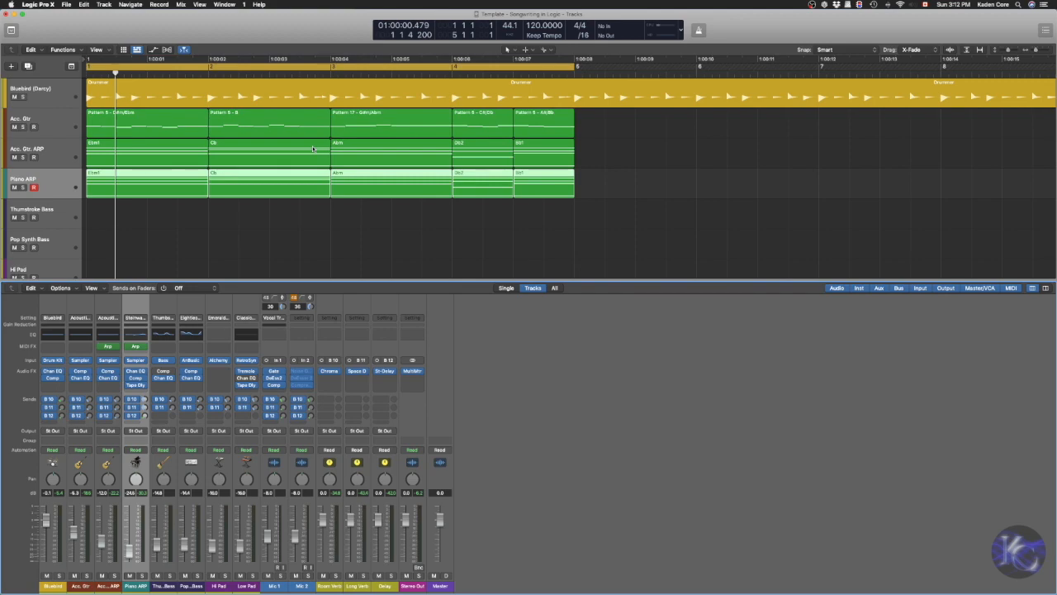
Step: Play Acc. Gtr with both ARP tracks muted, briefly muting the drums too, and unmute the ARP tracks
key(ctrl+m)
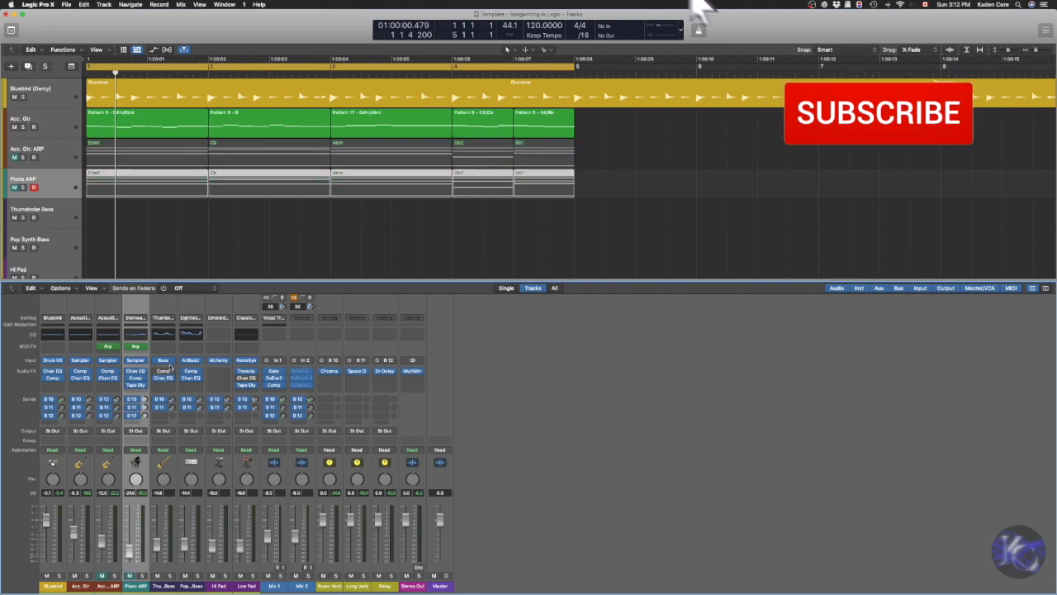
key(space)
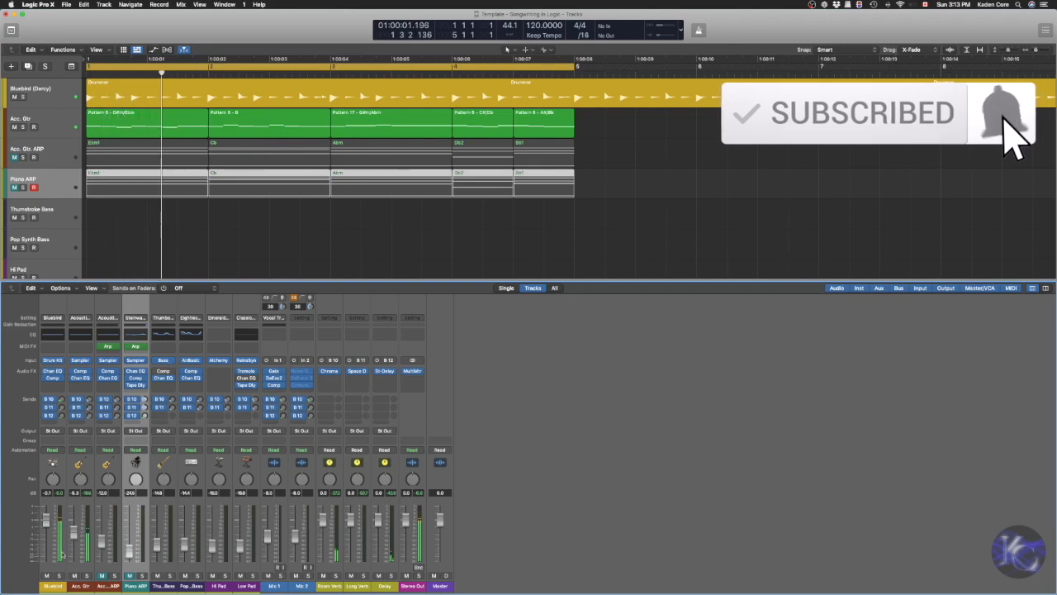
click(46, 575)
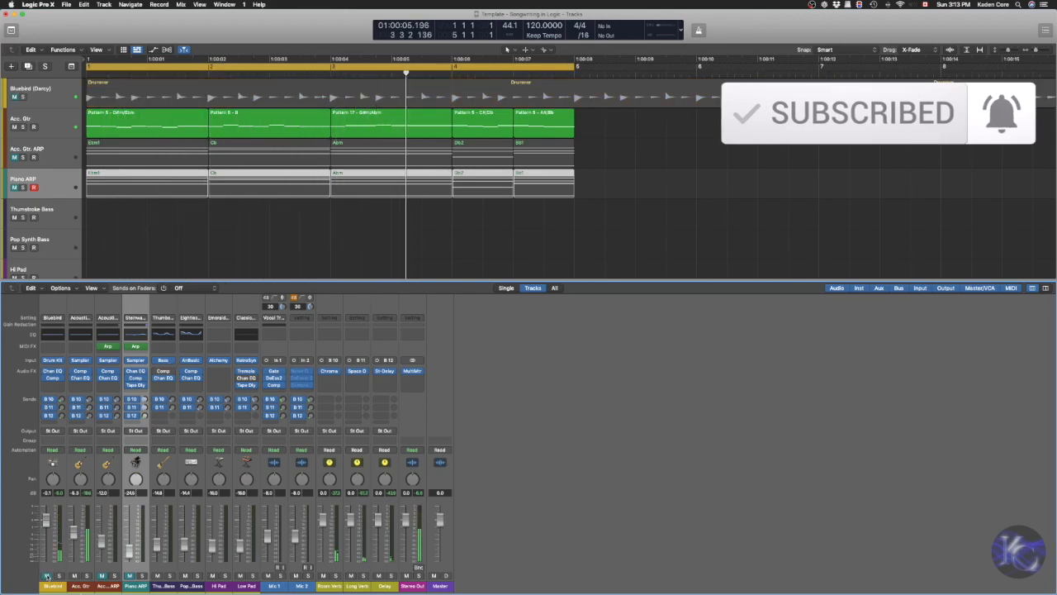
click(47, 576)
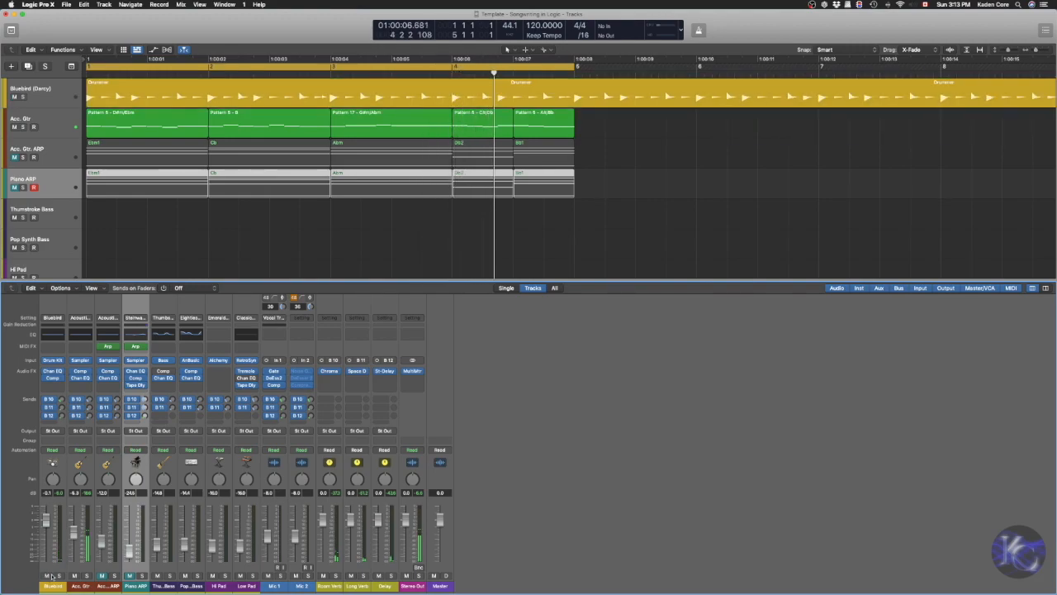
click(102, 575)
click(130, 575)
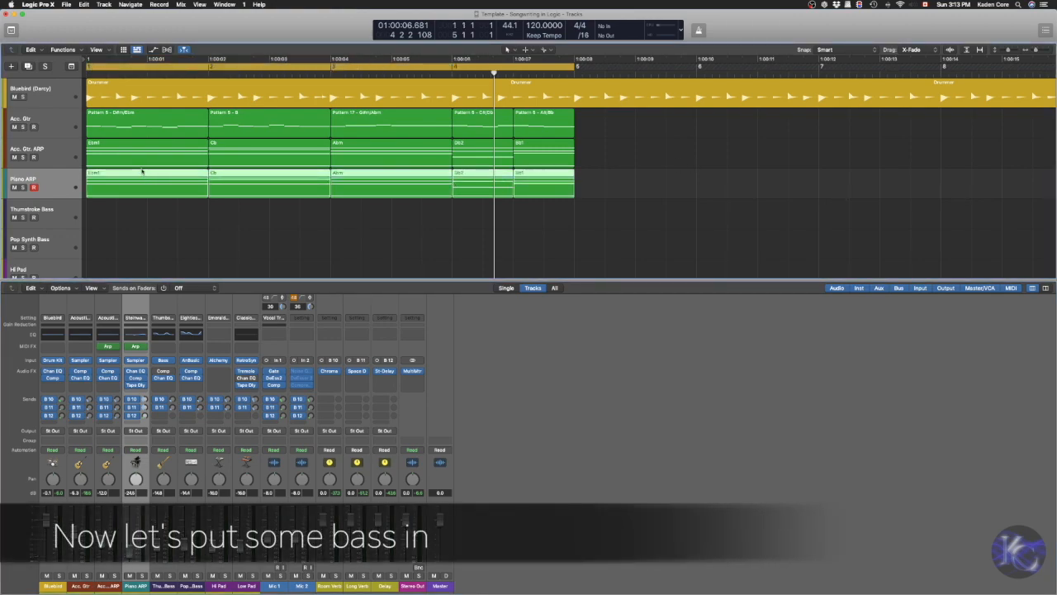
Step: Copy the five Piano ARP regions to Thumstroke Bass and delete all but the lowest note of each chord
drag(140, 173, 150, 204)
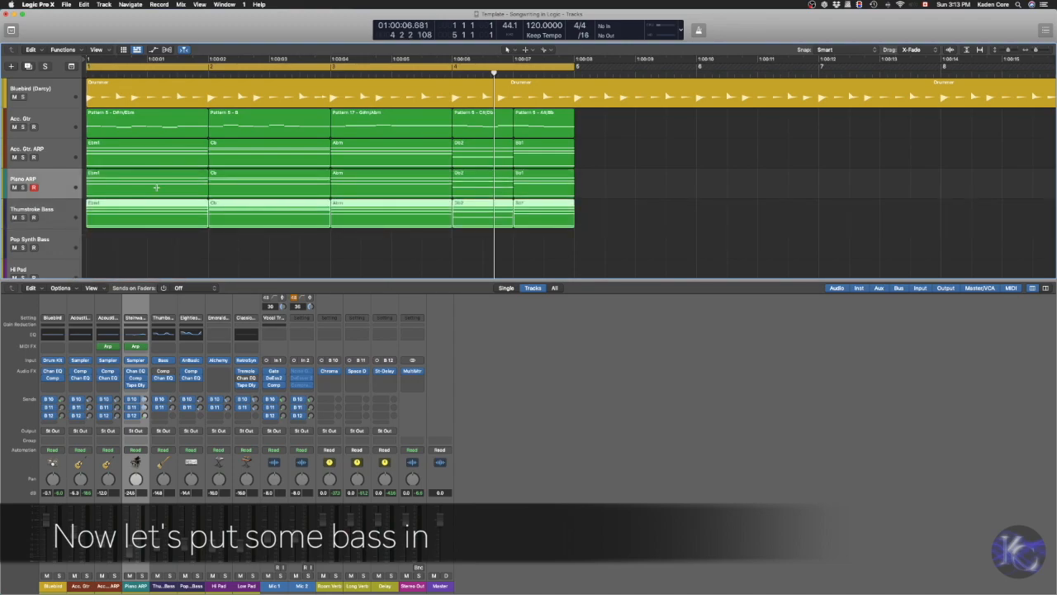
key(p)
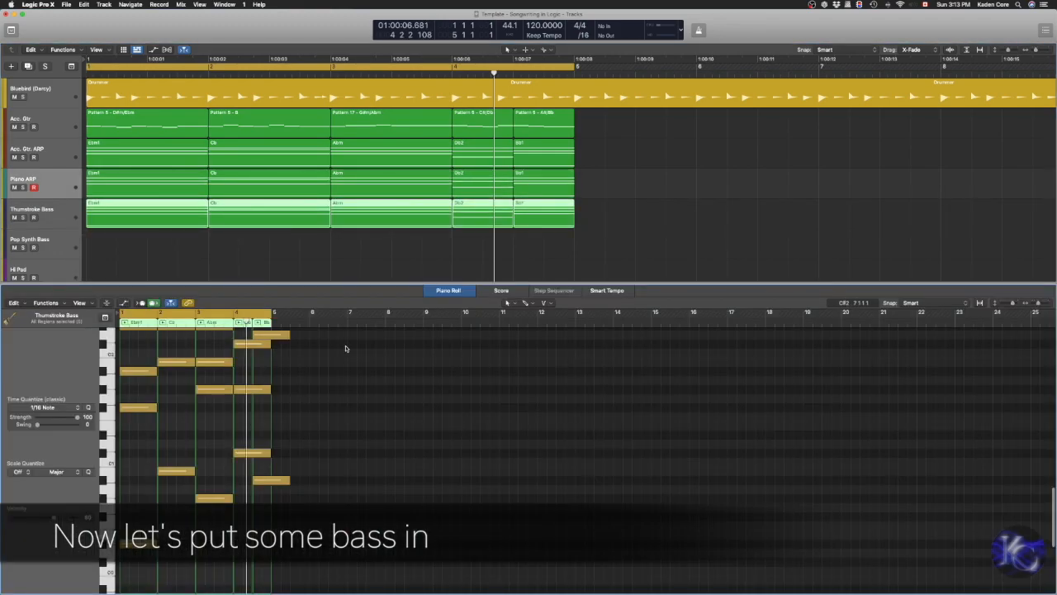
drag(433, 284, 432, 269)
scroll(465, 410, right, 5)
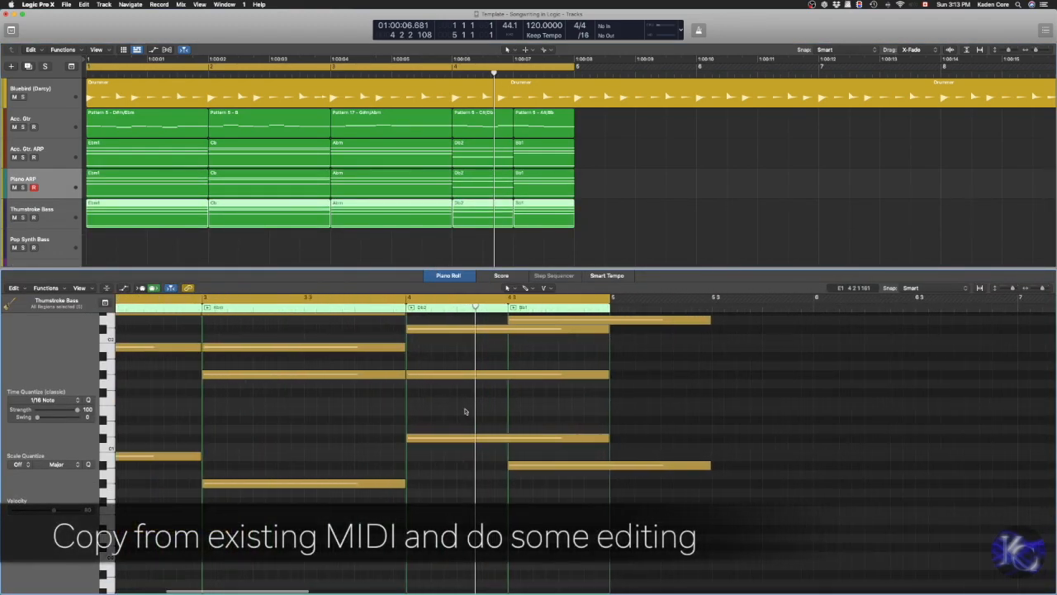
scroll(693, 413, down, 5)
drag(751, 358, 174, 456)
key(Delete)
Step: Play Thumstroke Bass in solo and raise all five of its notes by one octave
key(s)
key(s)
click(191, 215)
key(s)
key(space)
key(super+a)
drag(184, 502, 190, 463)
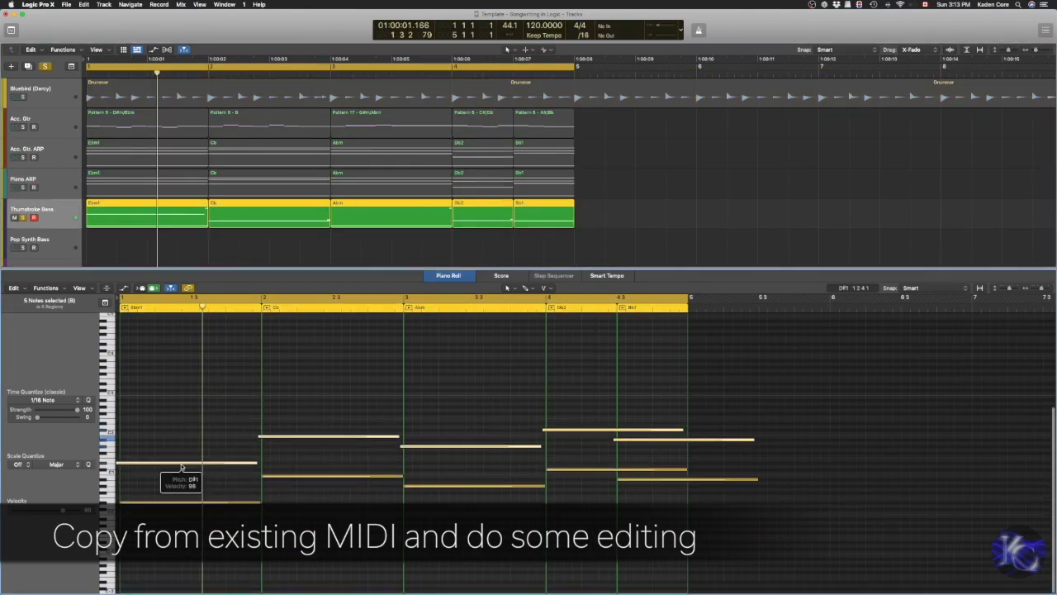
Step: Trim the Db2 and Bb1 region bass notes to half a bar each, raise the Bb1 note an octave, and unsolo Thumstroke Bass
click(692, 450)
drag(684, 430, 617, 429)
drag(644, 479, 646, 399)
drag(756, 400, 687, 399)
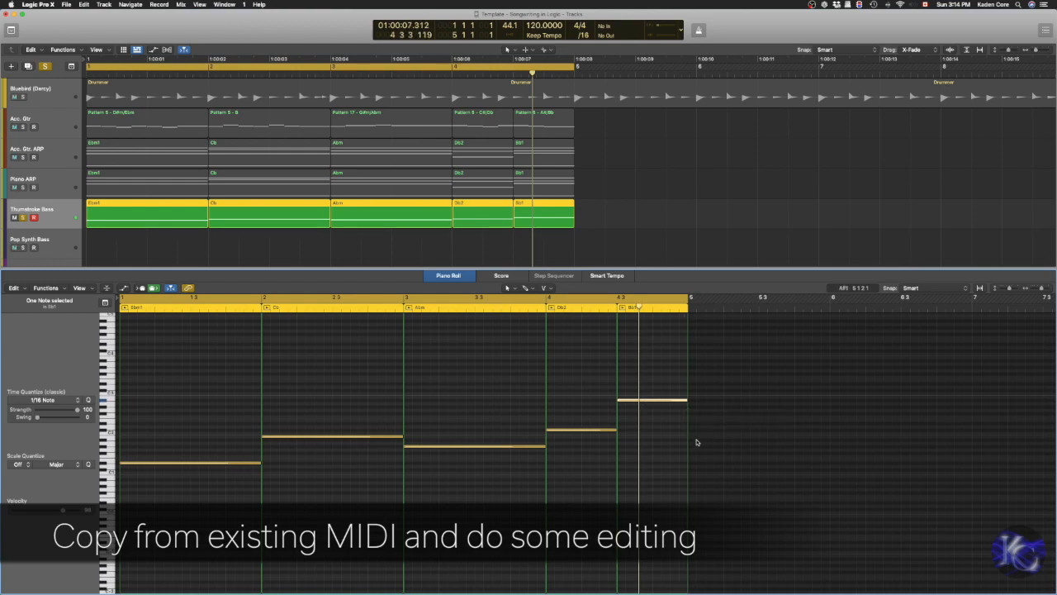
key(space)
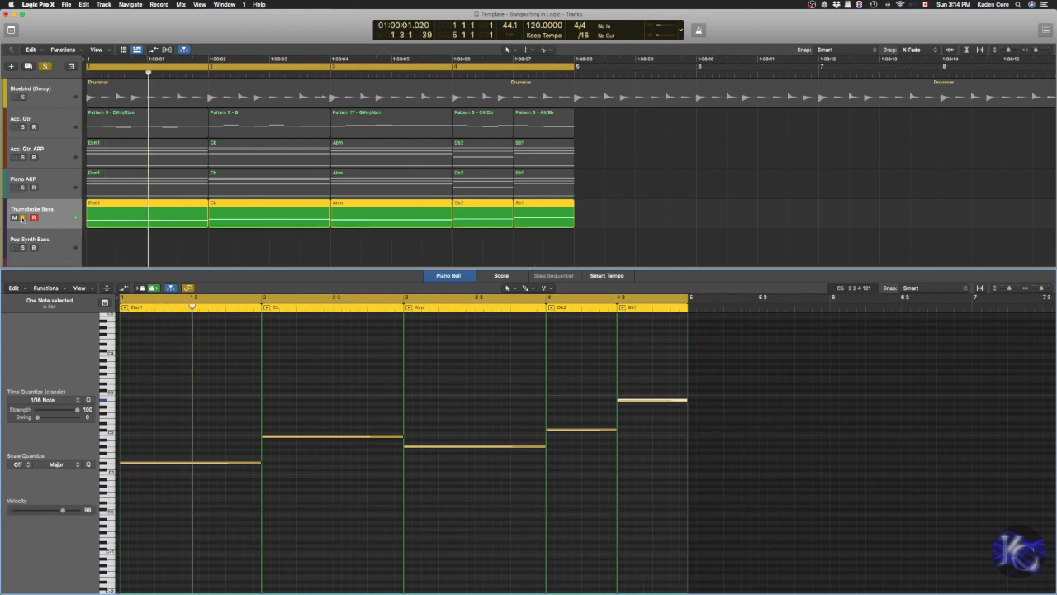
click(23, 217)
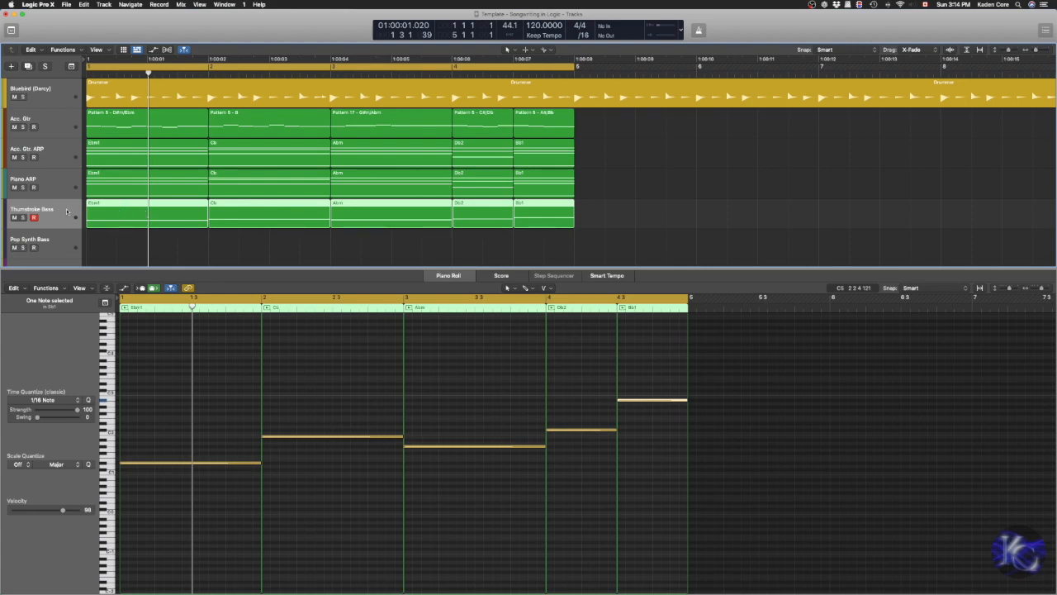
Step: Copy the Thumstroke Bass regions to Pop Synth Bass and raise all five copied notes by one octave
drag(108, 208, 111, 245)
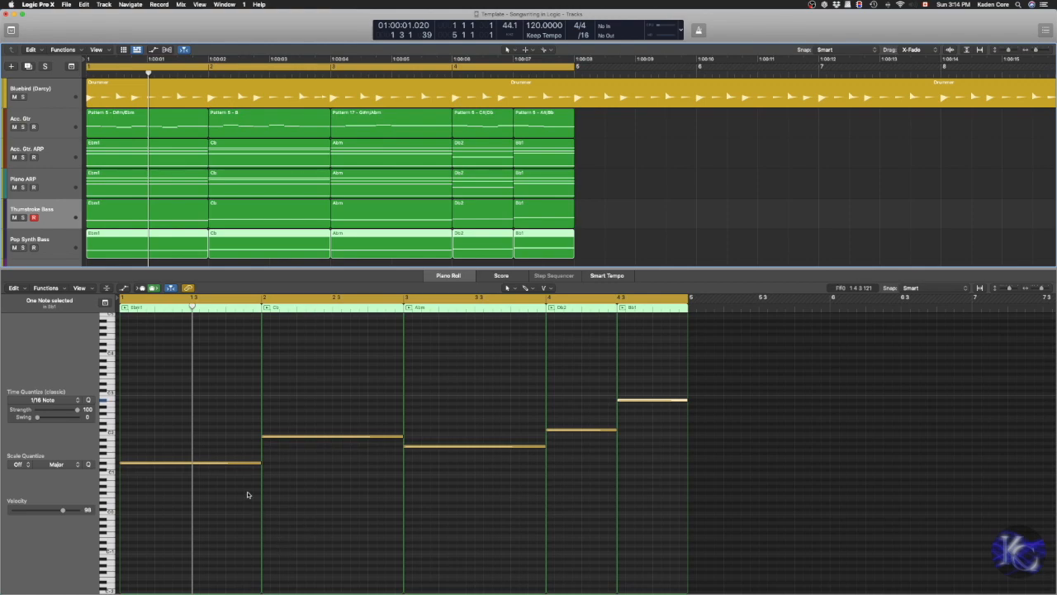
click(65, 254)
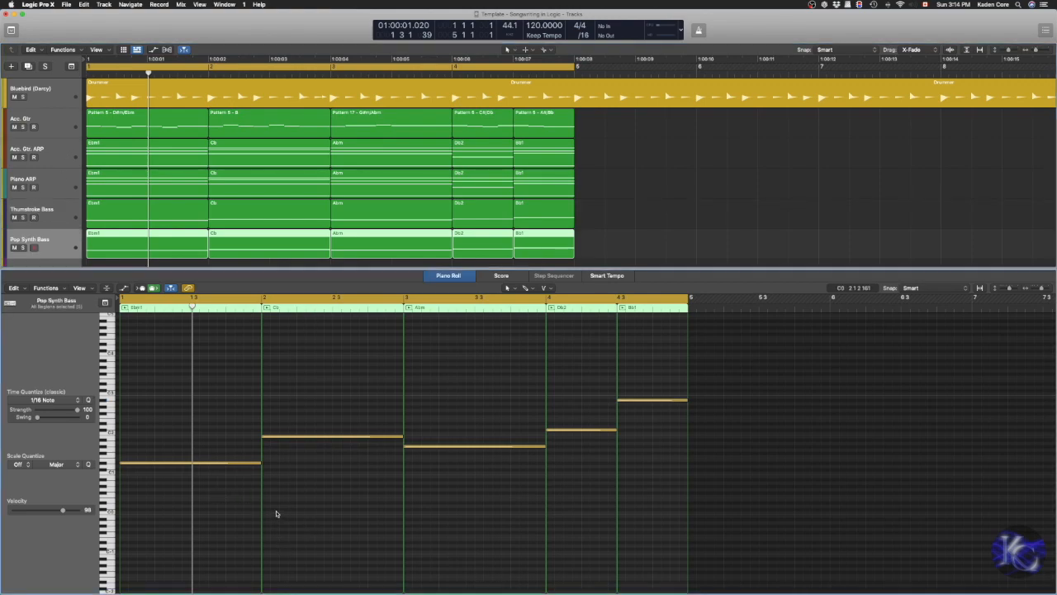
key(super+a)
click(185, 463)
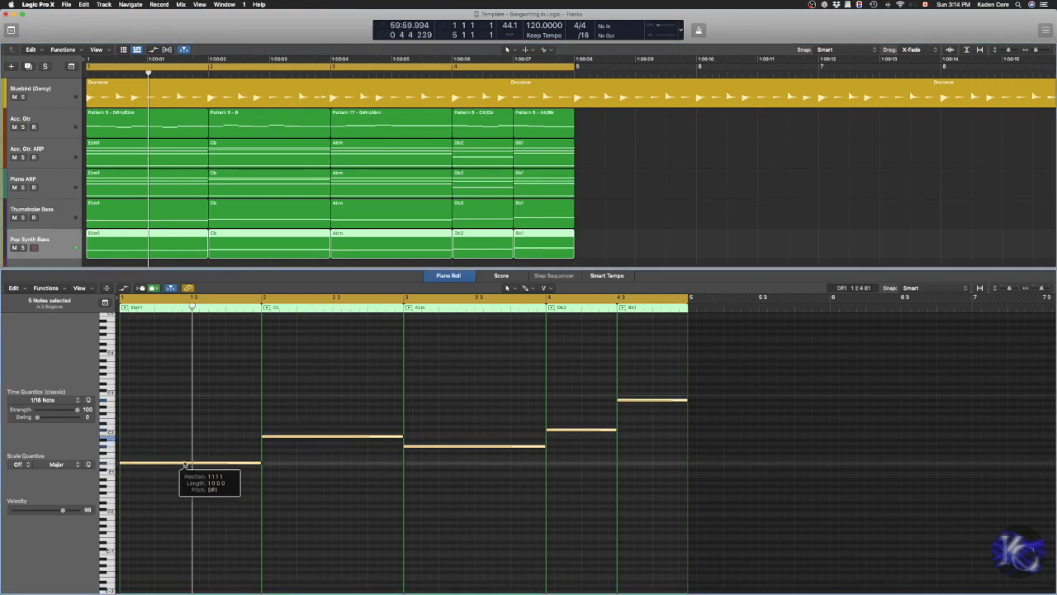
drag(185, 464, 187, 426)
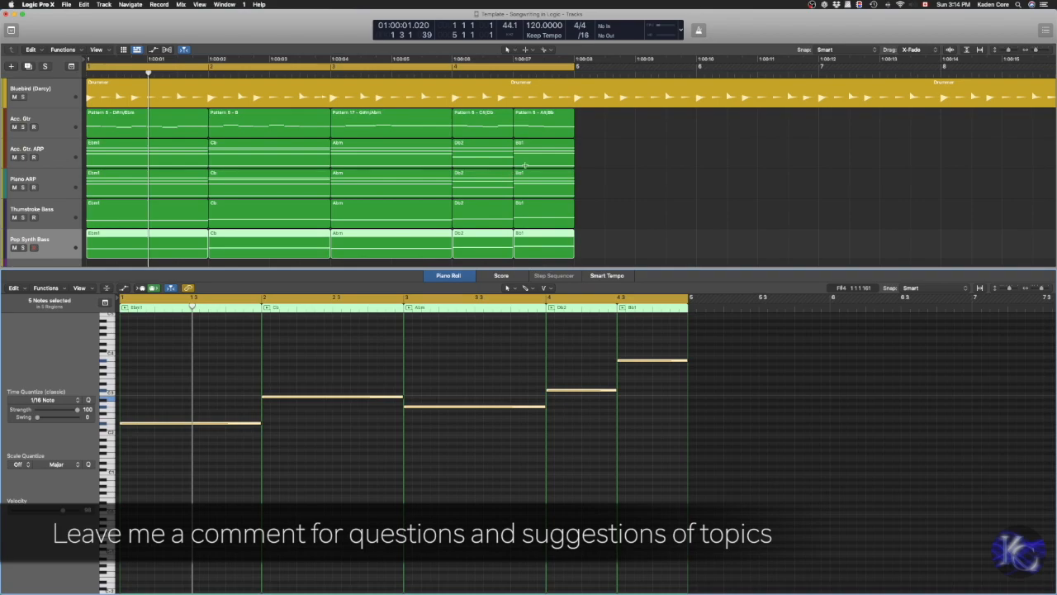
Step: Play the cycled arrangement with both bass tracks and look over the tracks
key(space)
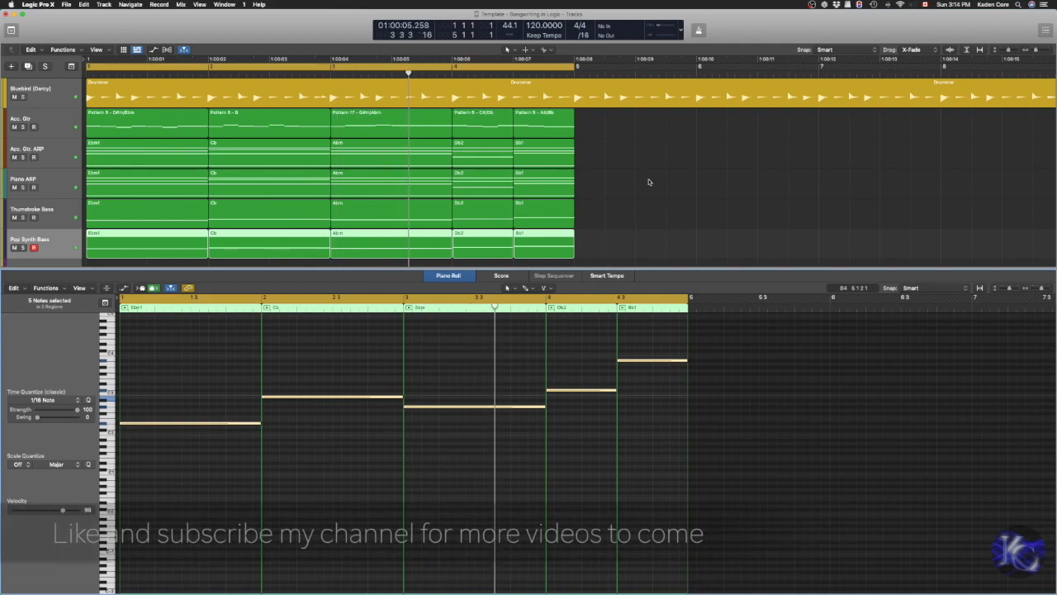
scroll(658, 216, down, 3)
scroll(659, 216, down, 2)
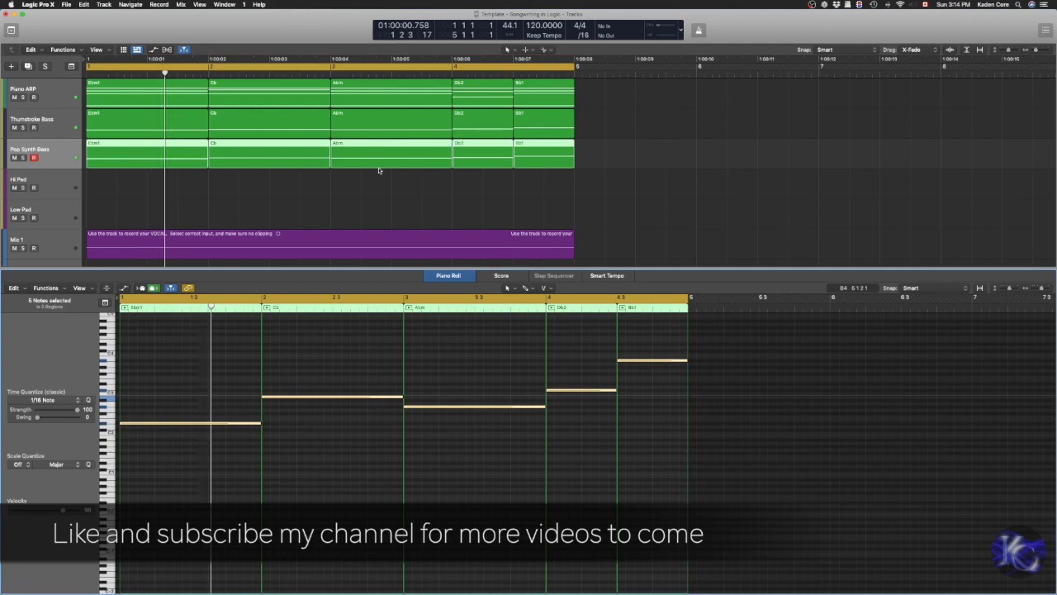
scroll(367, 215, up, 4)
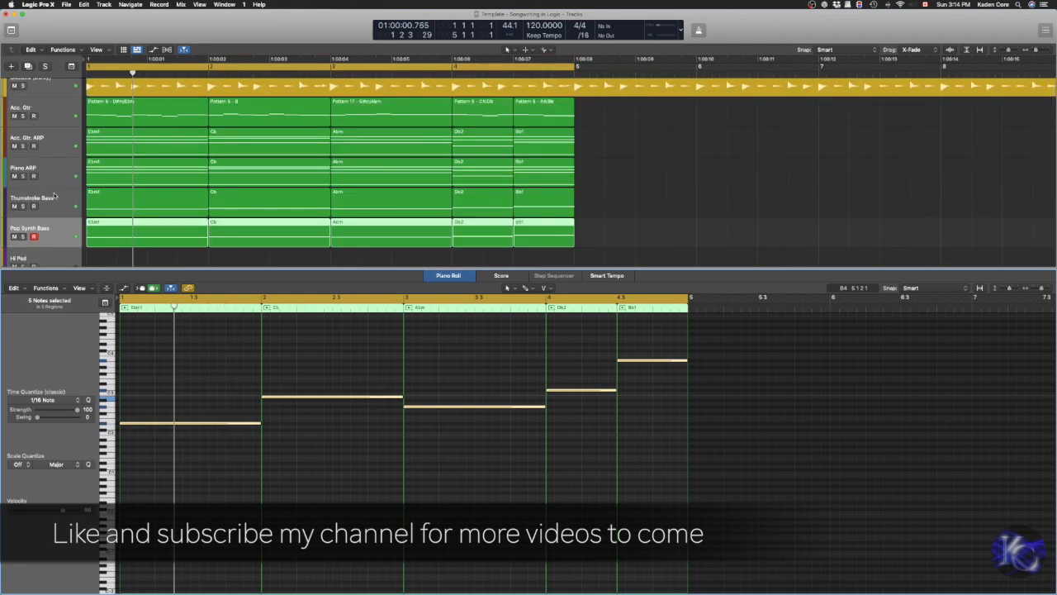
Step: Copy the five Piano ARP chord regions to the Hi Pad track, starting at bar 1
click(55, 196)
click(62, 168)
scroll(129, 143, down, 1)
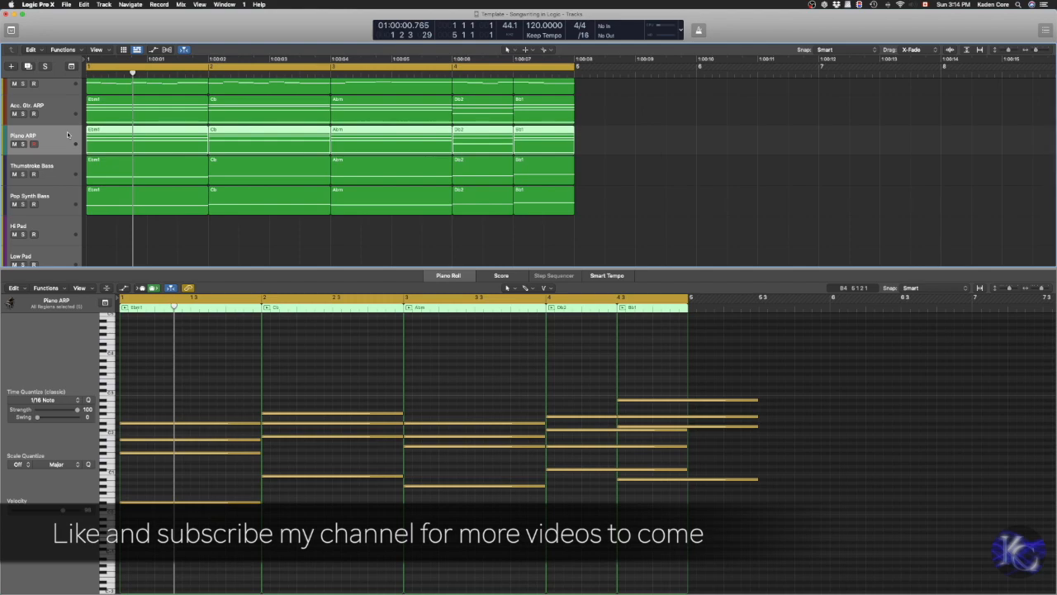
drag(107, 131, 112, 224)
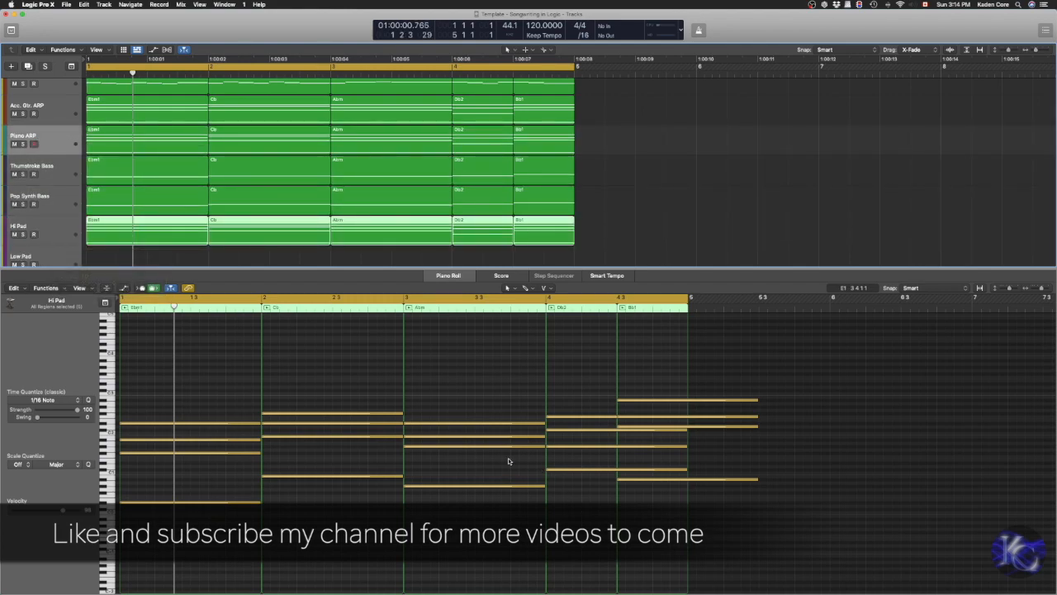
click(58, 229)
Step: Trim the Hi Pad notes in the Db2 and Bb1 regions to end at bar 4.3 and bar 5
scroll(756, 453, up, 2)
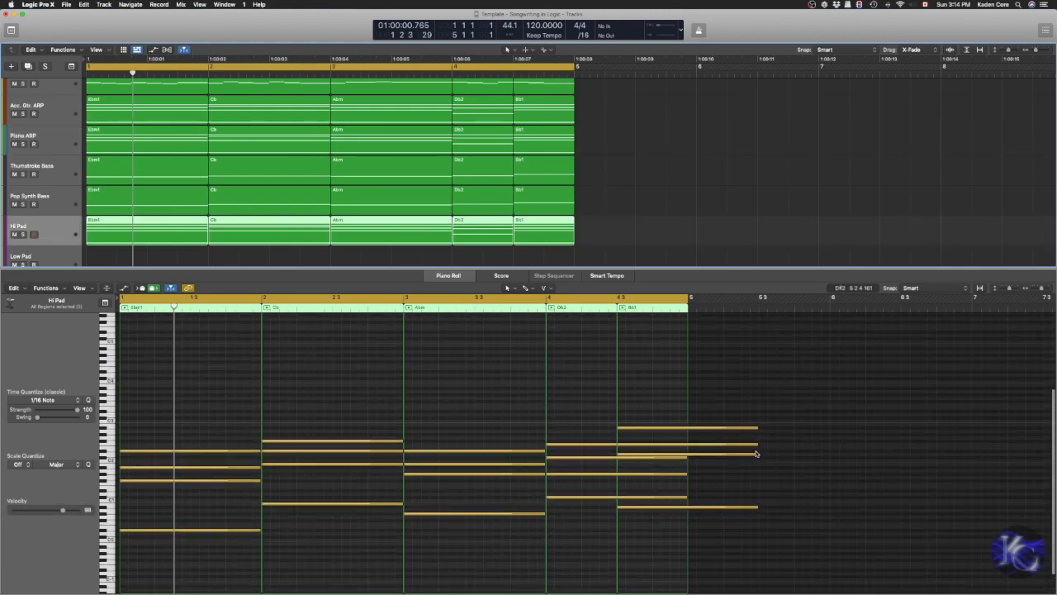
drag(736, 386, 767, 486)
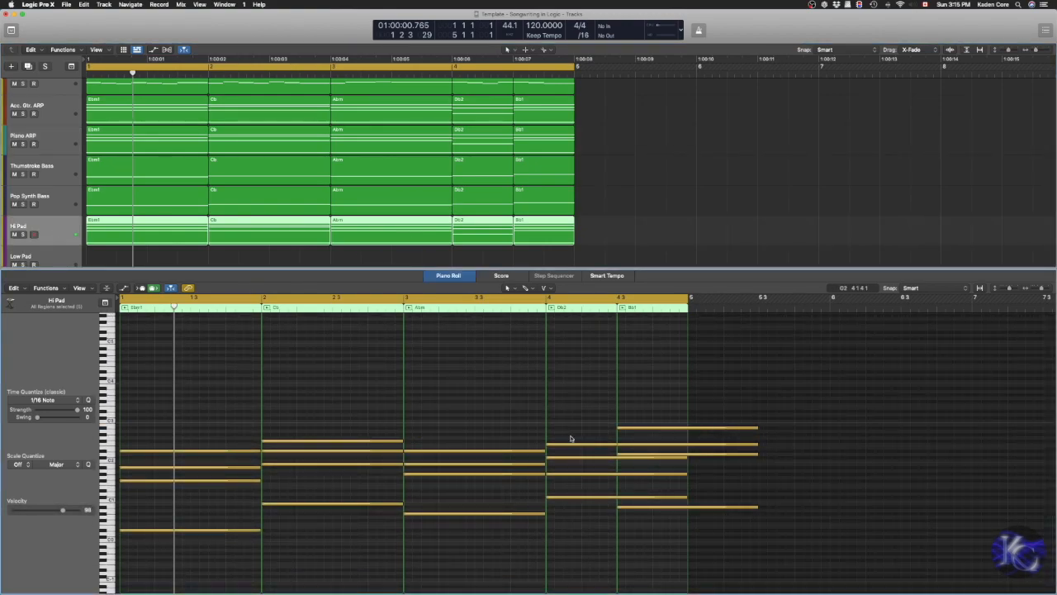
drag(581, 429, 602, 539)
drag(684, 496, 660, 498)
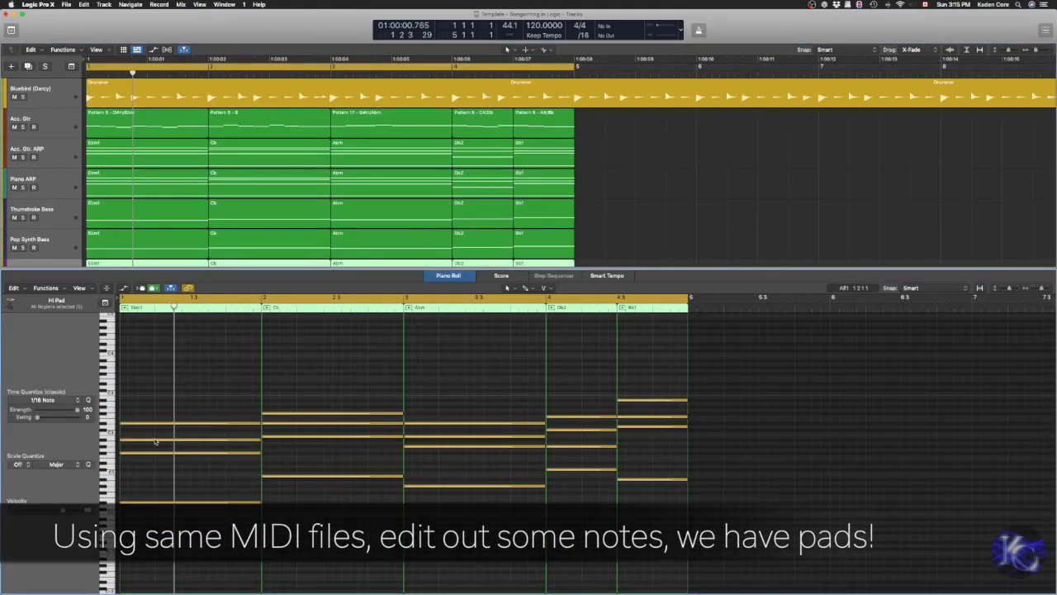
Step: Thin out the Hi Pad chords by deleting unneeded notes from the Ebm, Cb, Abm and Db2 regions
click(211, 452)
shift+click(211, 502)
shift+click(280, 475)
key(Delete)
click(434, 445)
key(Delete)
shift+click(587, 446)
key(Delete)
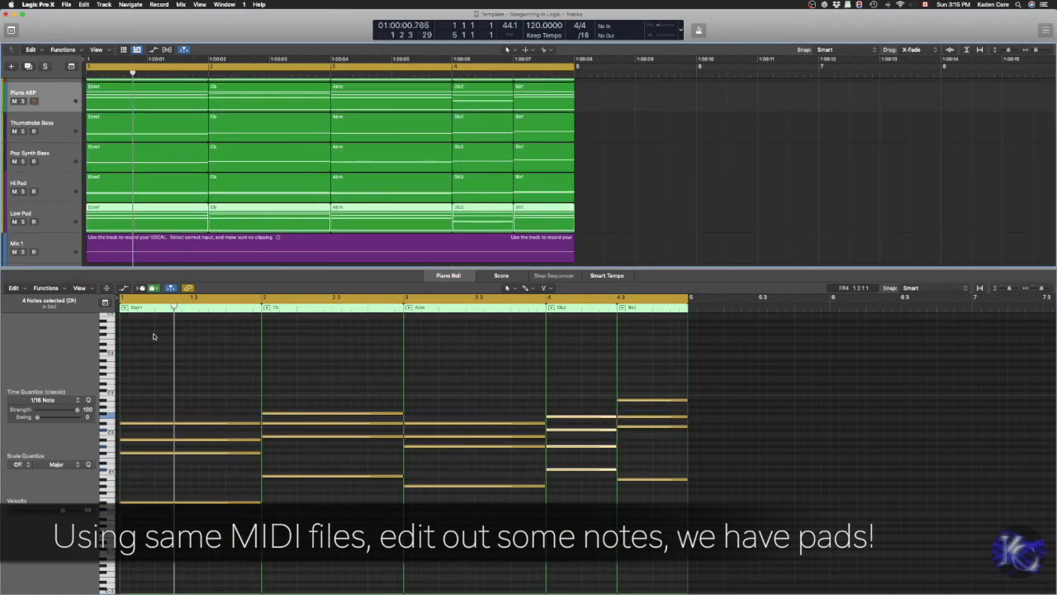
Step: Delete the lowest and highest notes from the chords in the Low Pad regions, keeping the two middle notes
key(Delete)
drag(285, 495, 652, 463)
key(Delete)
click(223, 423)
key(Delete)
click(302, 412)
shift+click(658, 401)
key(Delete)
Step: Lower the upper remaining note of each Low Pad chord by one octave
shift+click(346, 424)
shift+click(168, 440)
drag(167, 439, 167, 479)
click(296, 463)
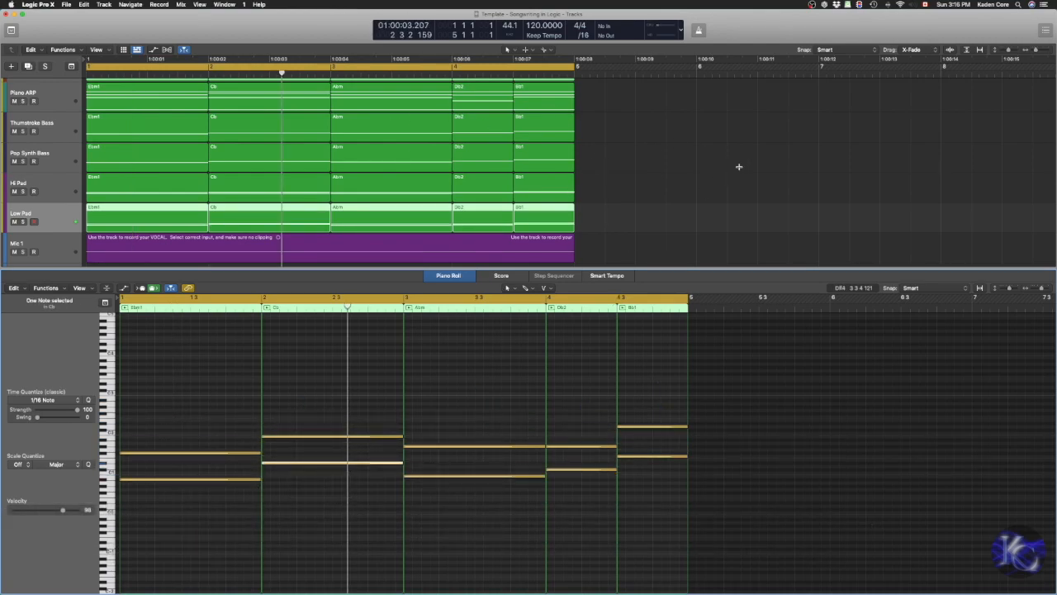
Step: Play the arrangement from the beginning and enlarge the tracks area to view all instrument tracks
scroll(719, 173, up, 5)
key(Return)
key(space)
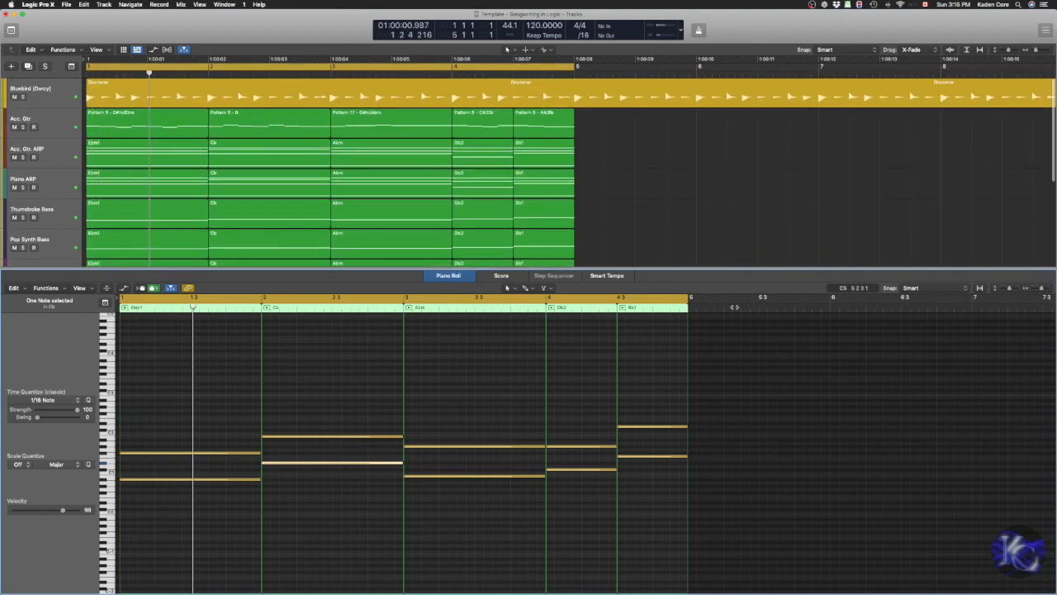
drag(706, 269, 776, 361)
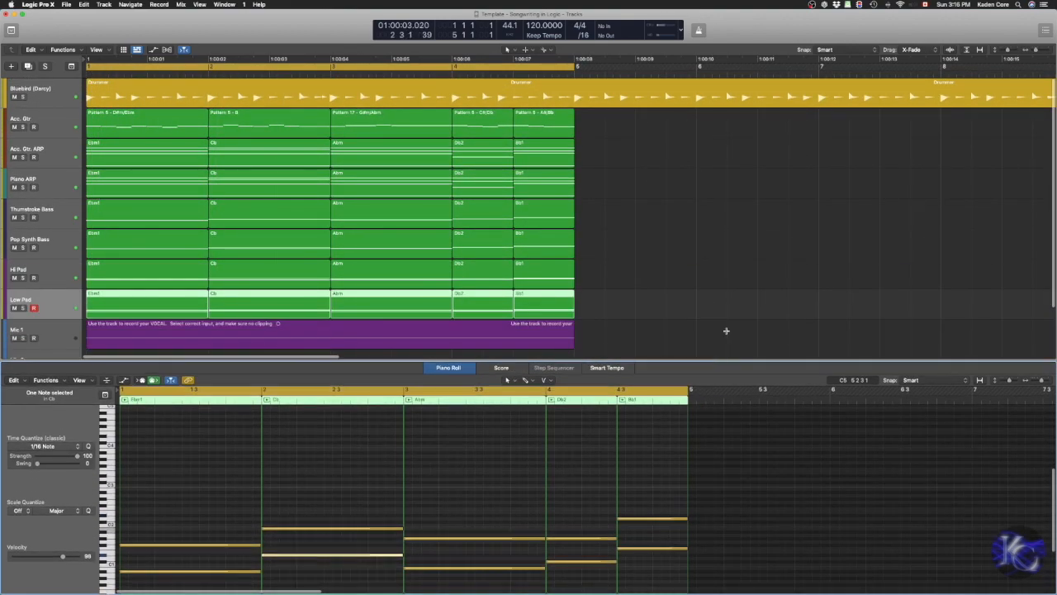
scroll(672, 283, down, 1)
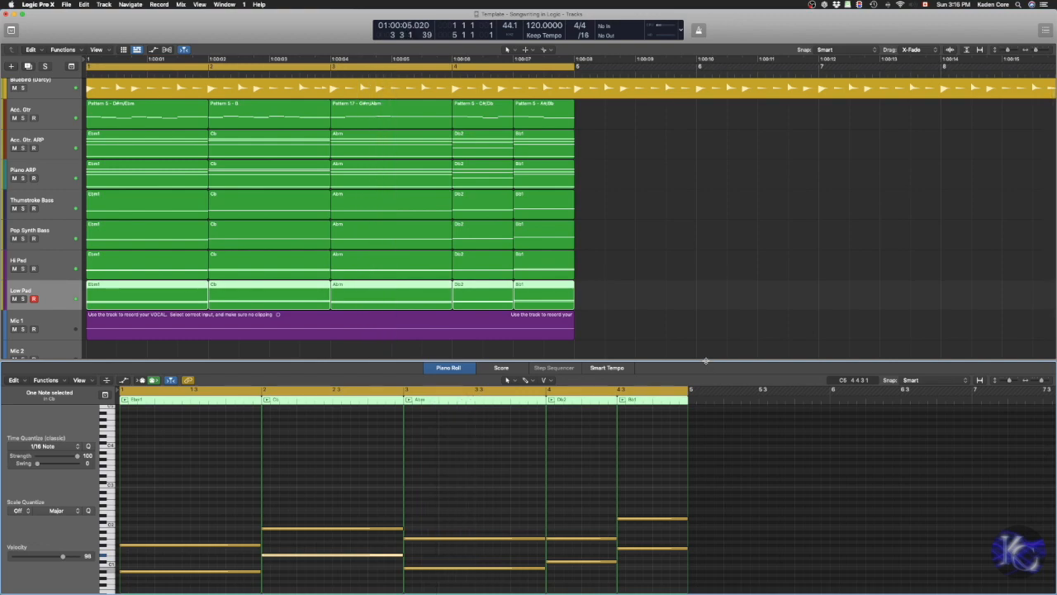
drag(705, 361, 705, 338)
Step: Show the mixer and audition the Thumstroke Bass and Pop Synth Bass channels individually in solo during playback
key(x)
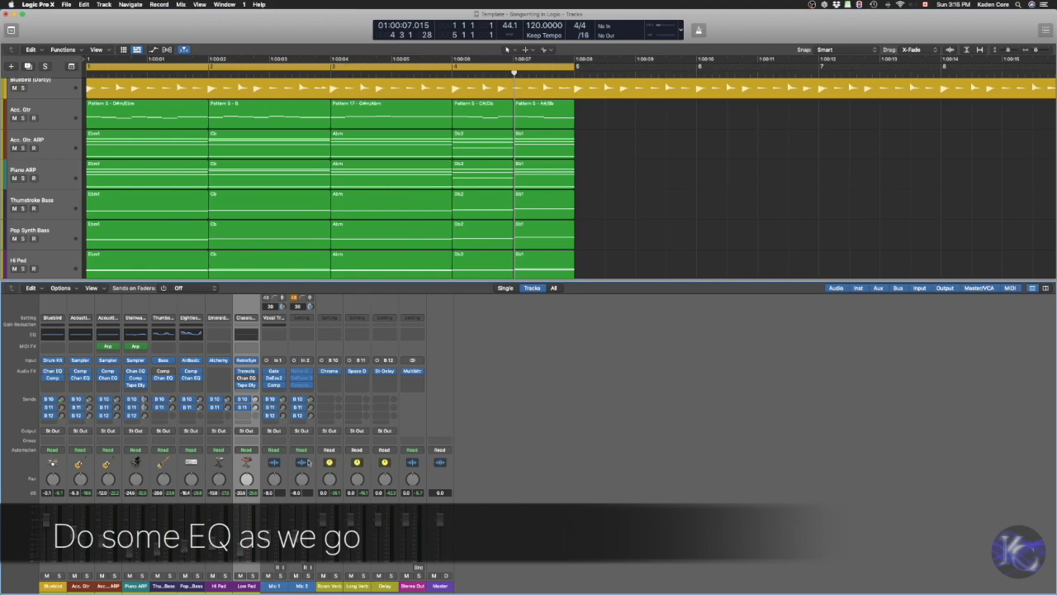
key(space)
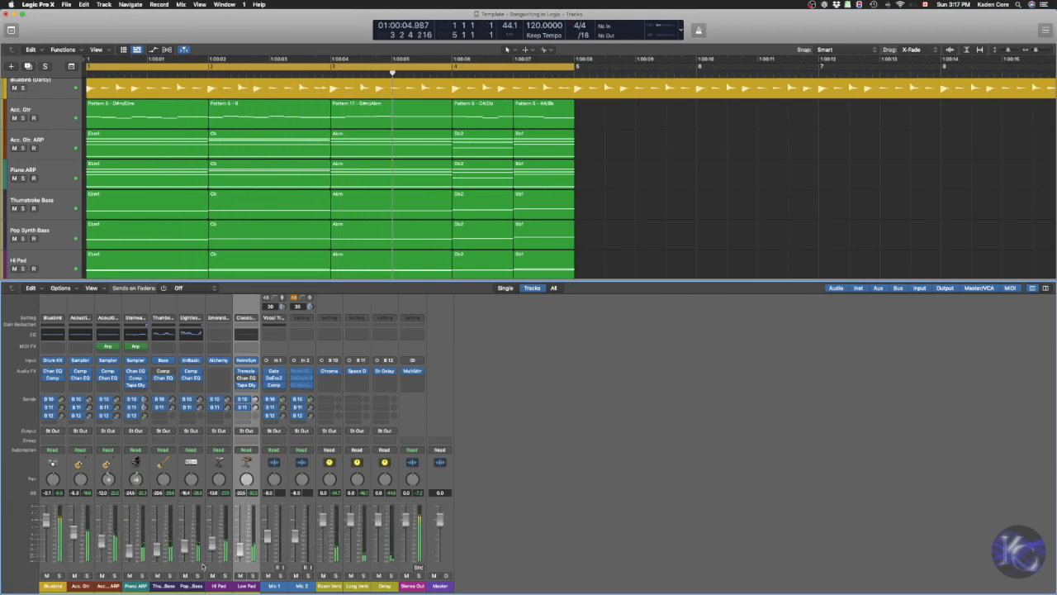
click(170, 576)
click(169, 576)
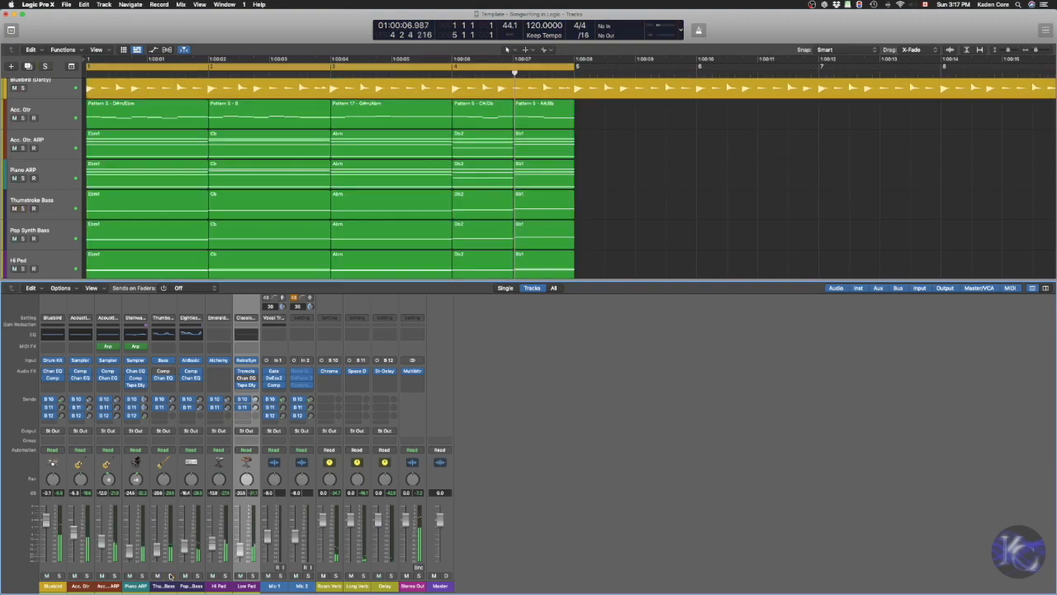
click(196, 576)
click(196, 576)
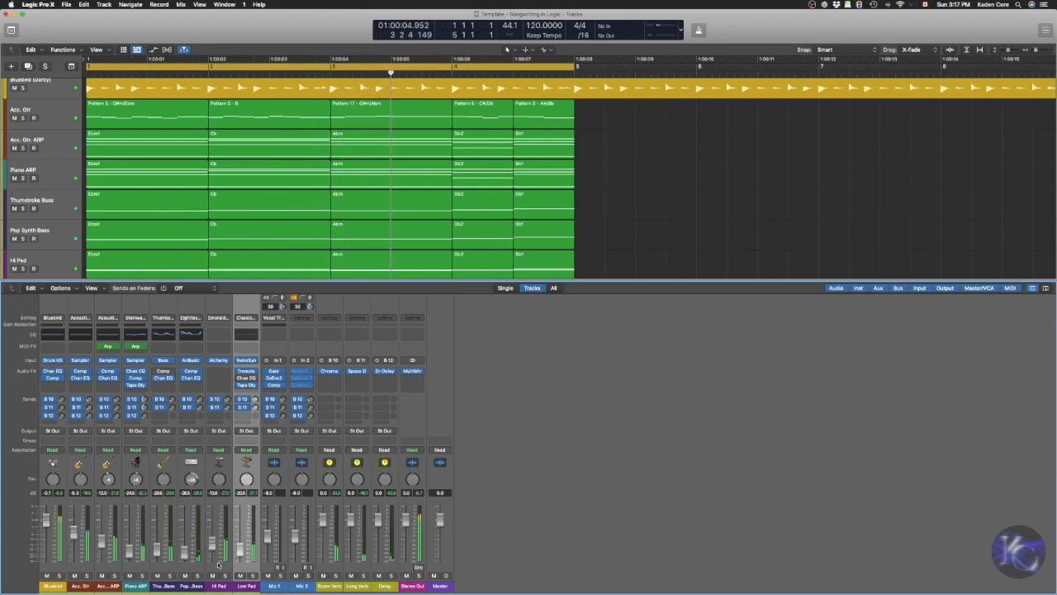
Step: Set the Pop Synth Bass level to -14.2 dB and audition the Hi Pad channel in solo
drag(186, 553, 195, 542)
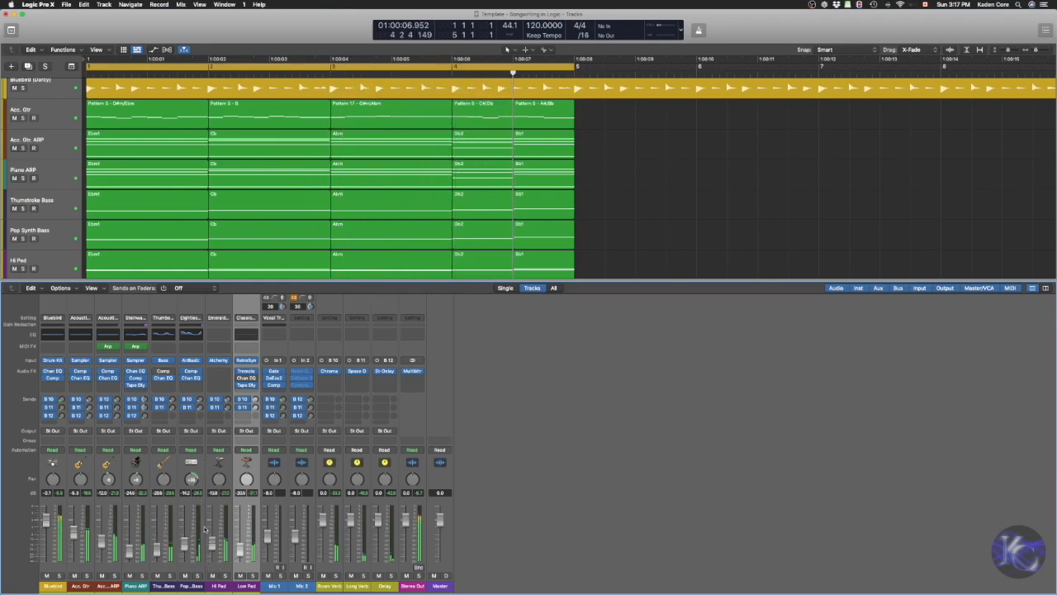
click(225, 575)
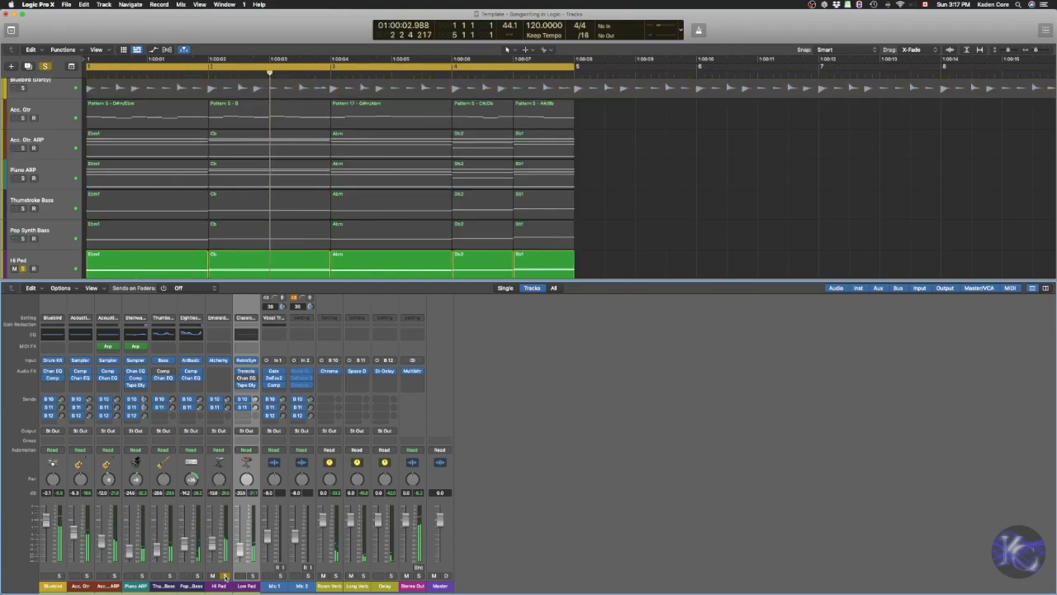
click(224, 576)
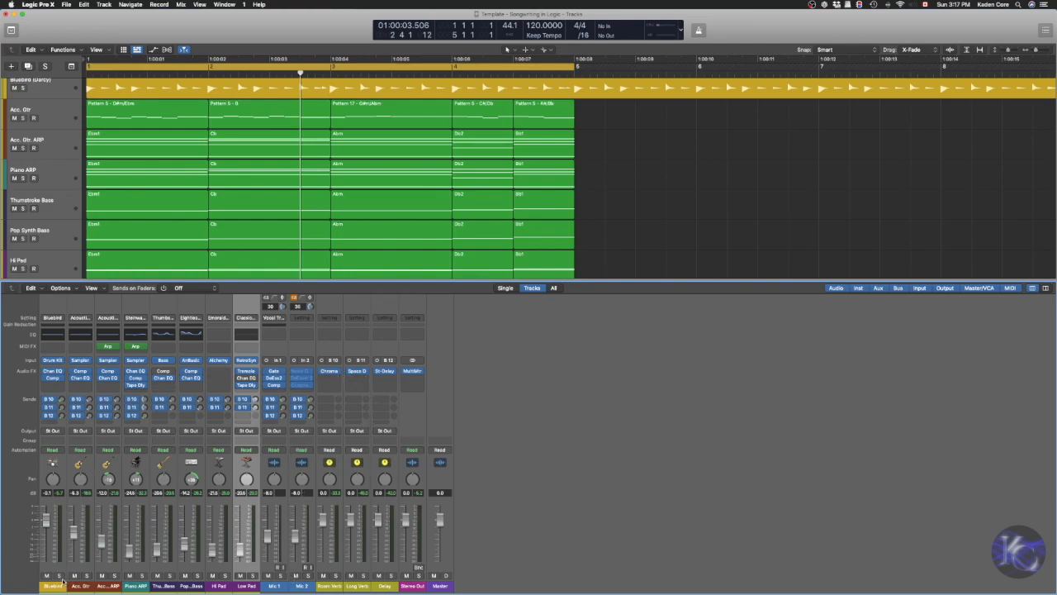
Step: Show the Room Verb ChromaVerb, Long Verb Space Designer and Delay Stereo Delay plug-in windows, placing them beside the mixer channels
click(329, 370)
drag(481, 125, 633, 298)
click(362, 372)
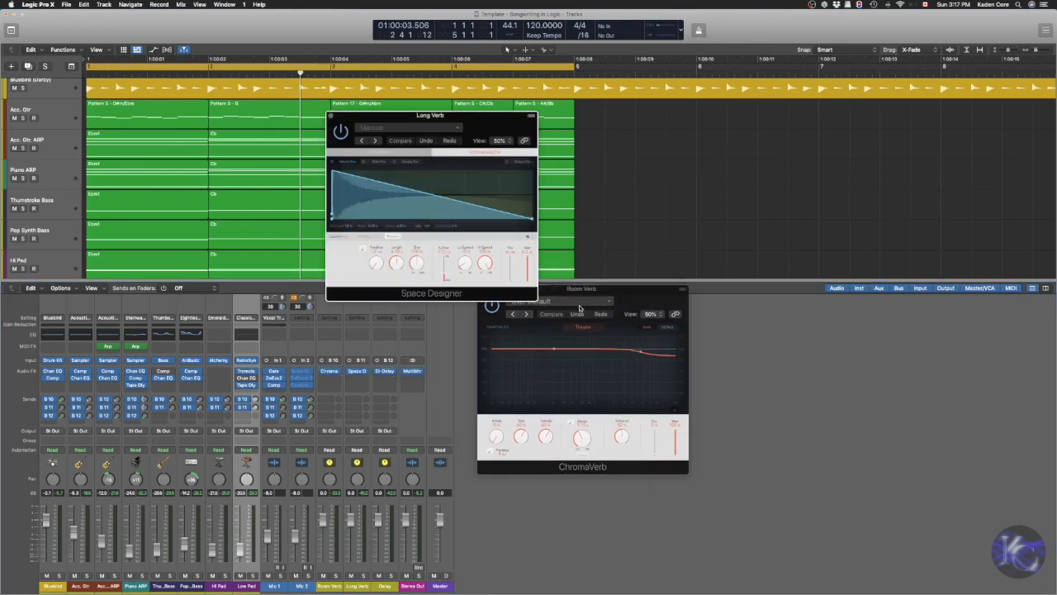
drag(471, 126, 844, 300)
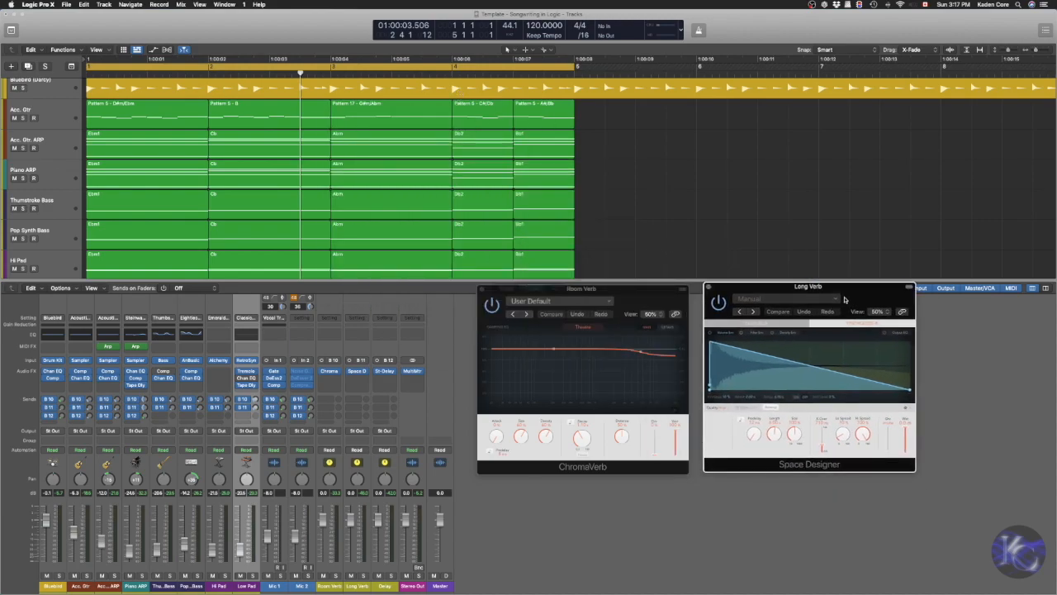
click(399, 371)
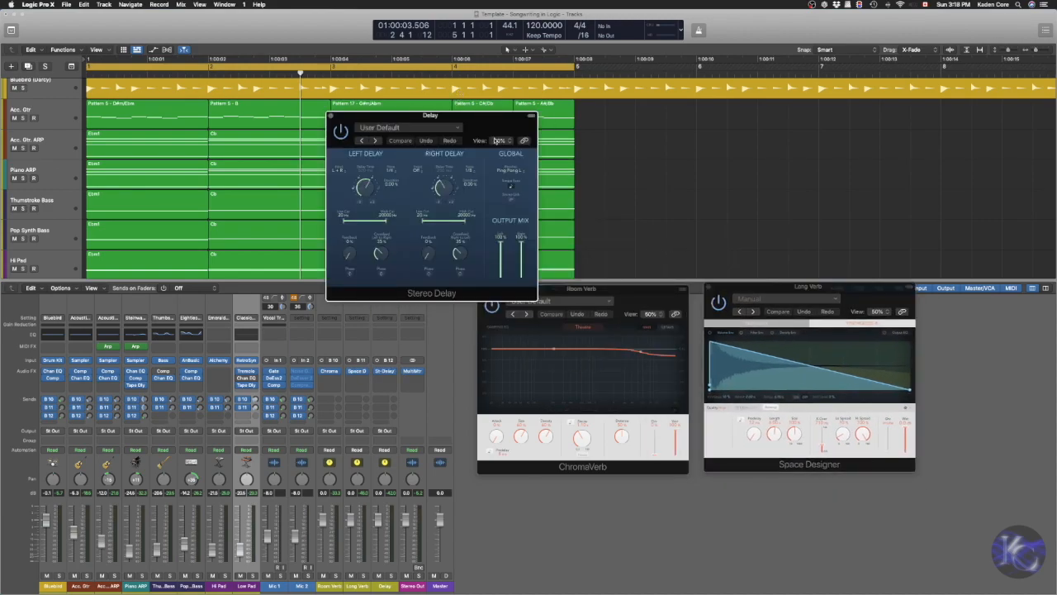
drag(488, 115, 869, 395)
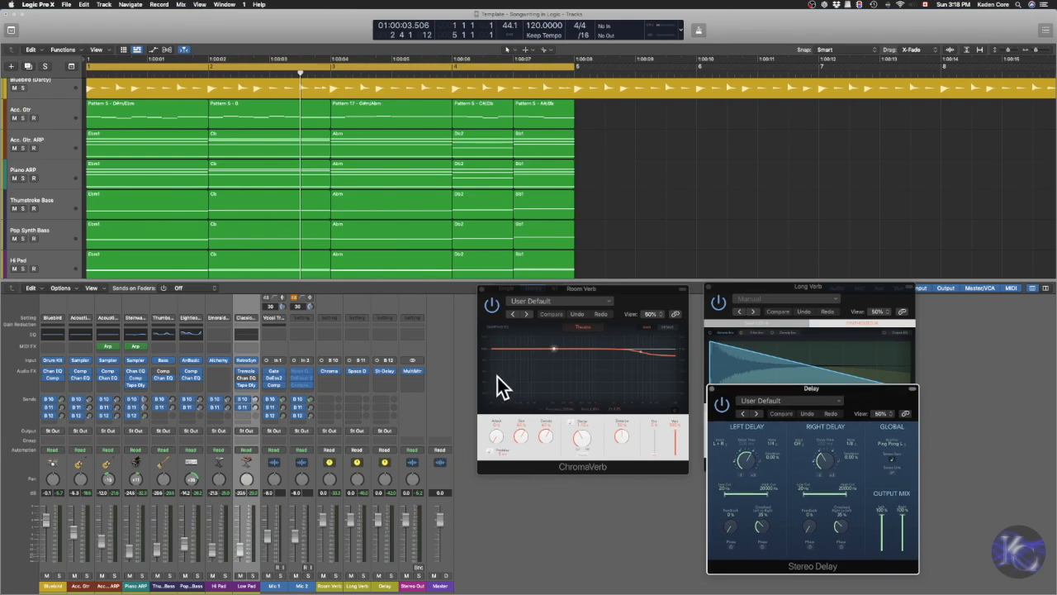
Step: Examine the Stereo Out MultiMeter's analyzer while playing the arrangement, then stop playback and close the meter
click(412, 371)
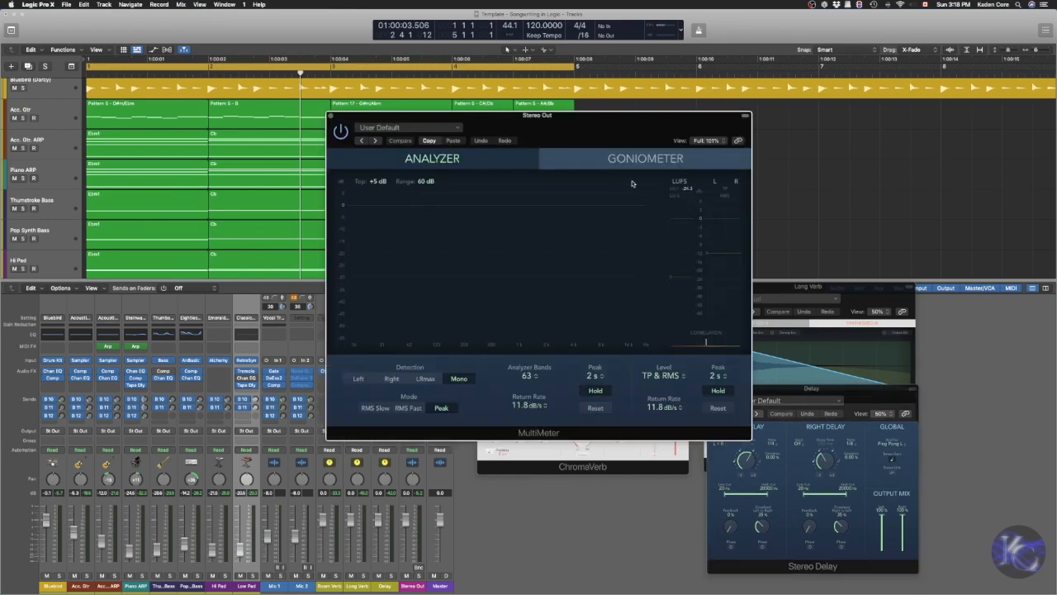
drag(507, 130, 813, 80)
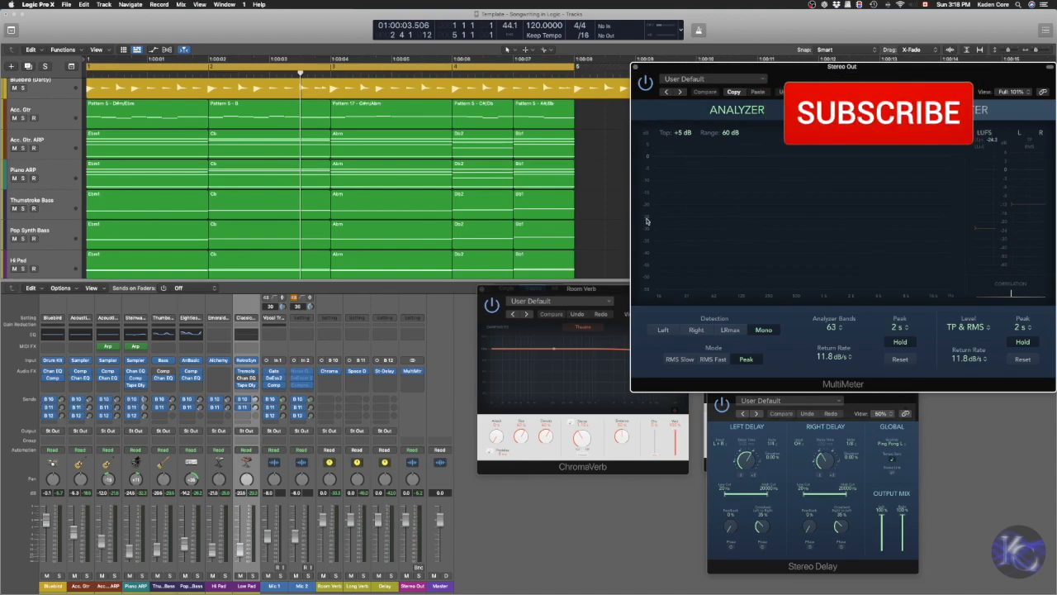
key(space)
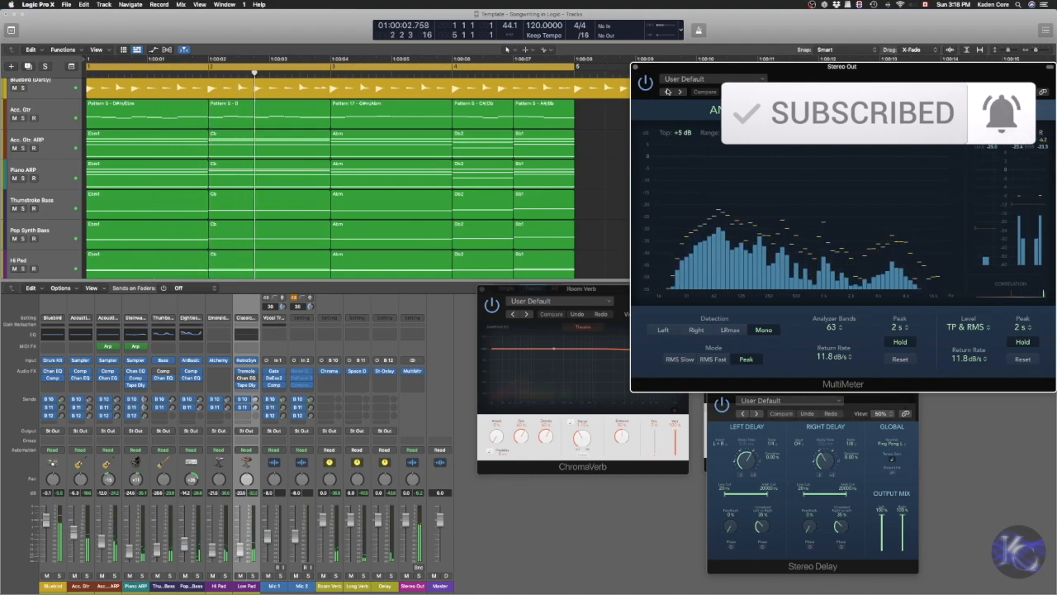
key(space)
click(635, 67)
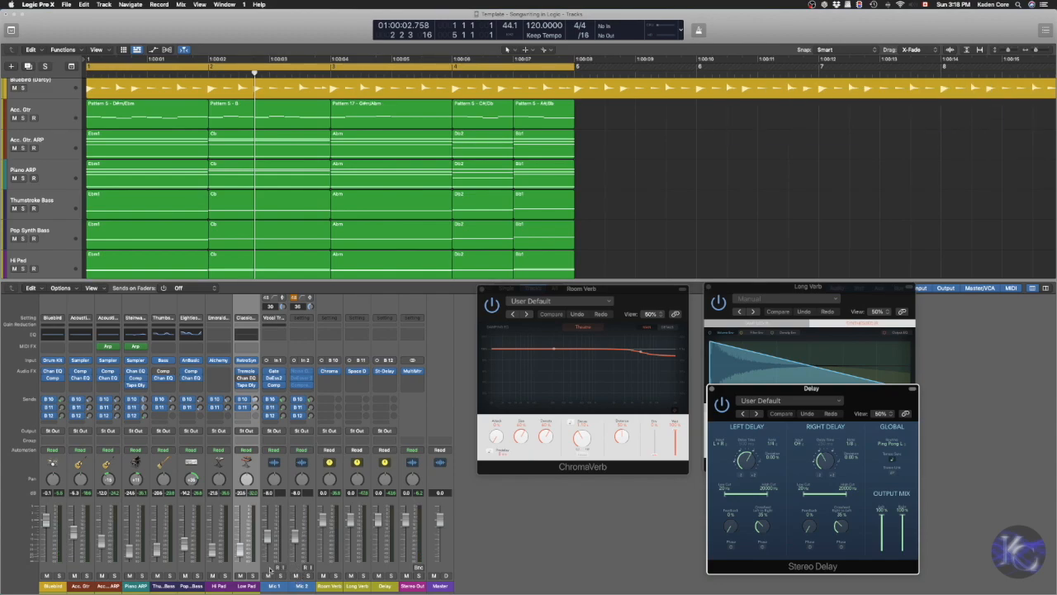
Step: Look over the Mic 2 and Mic 1 vocal tracks in the arrangement and mixer
key(Down)
key(Down)
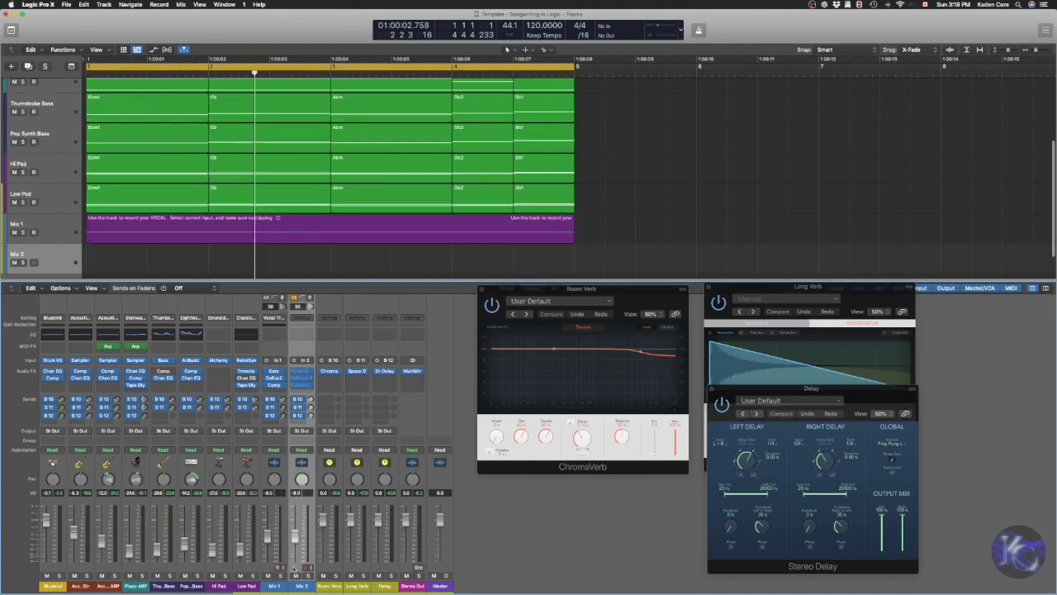
click(269, 566)
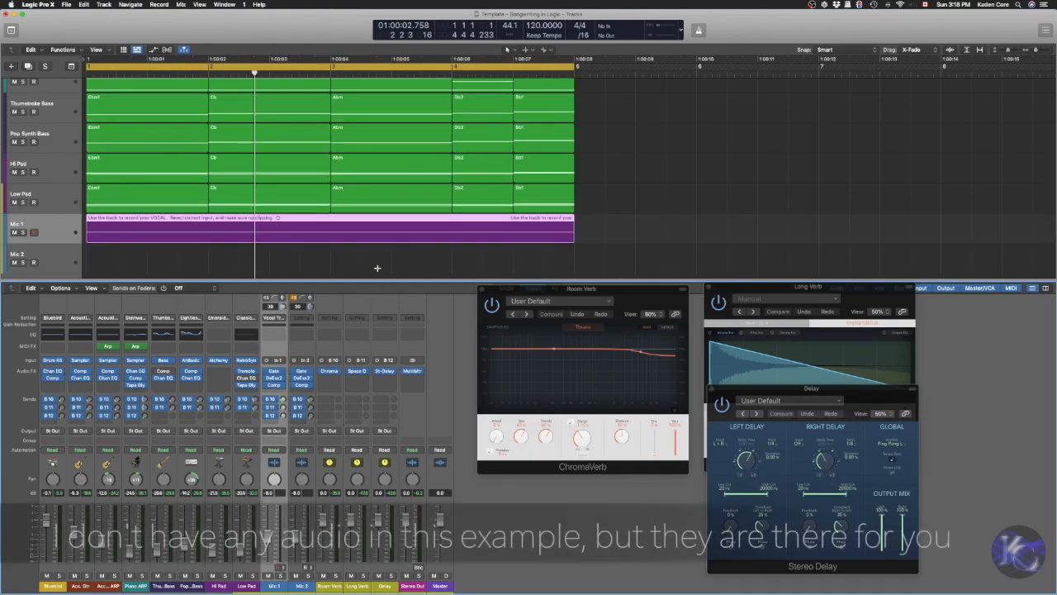
scroll(375, 229, down, 2)
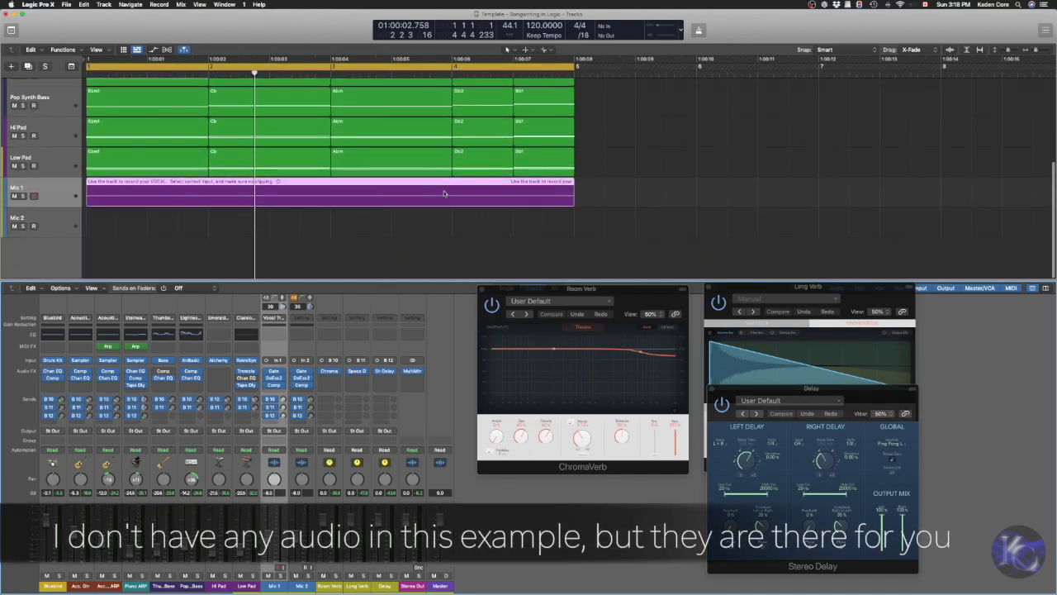
scroll(401, 201, up, 1)
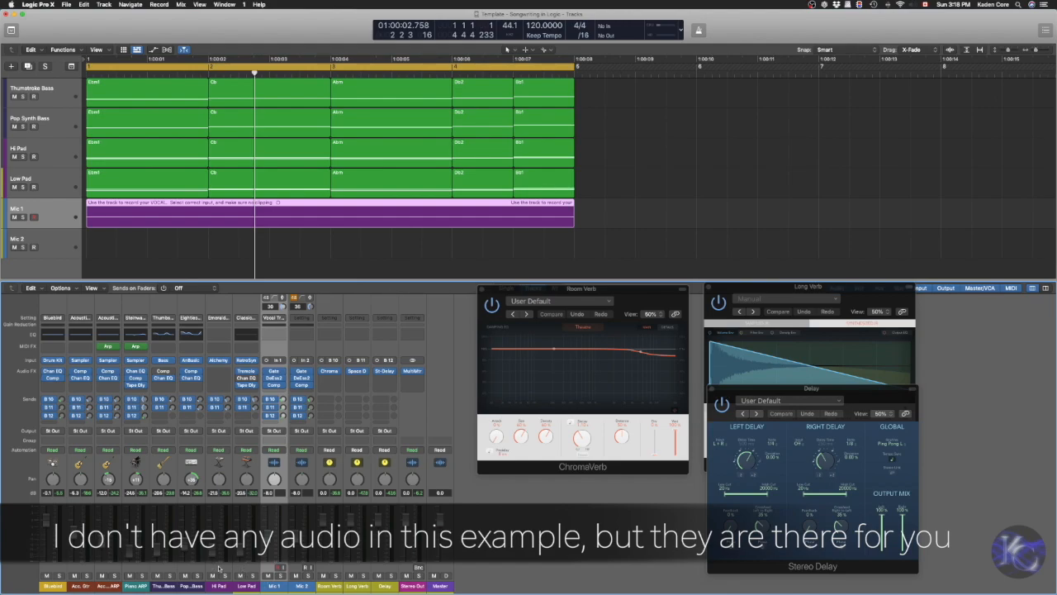
Step: Show the library sounds for Hi Pad and inspect the Alchemy and Retro Synth instruments on the two pad tracks
click(219, 568)
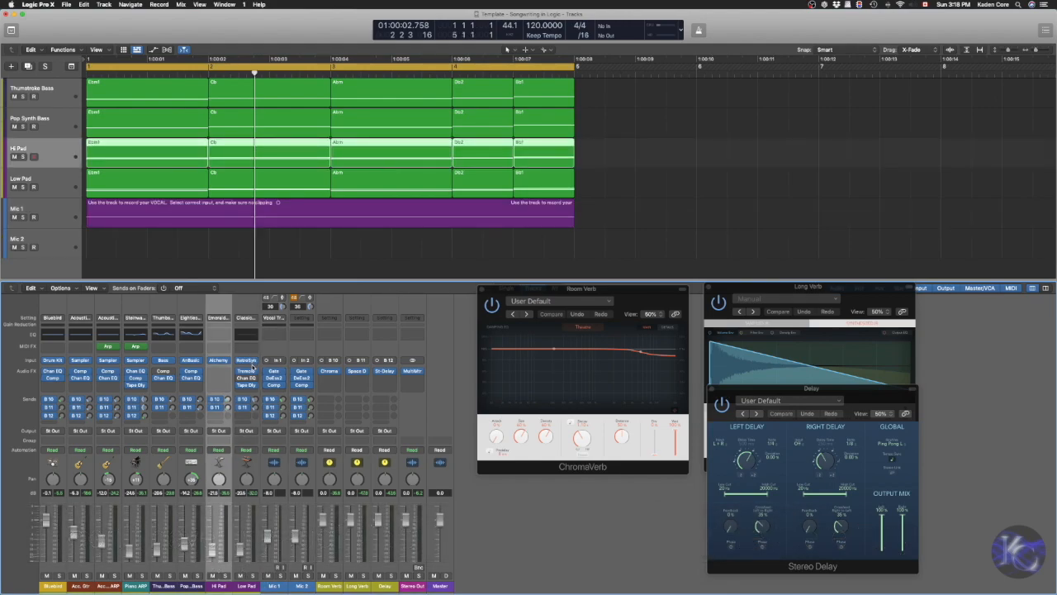
key(y)
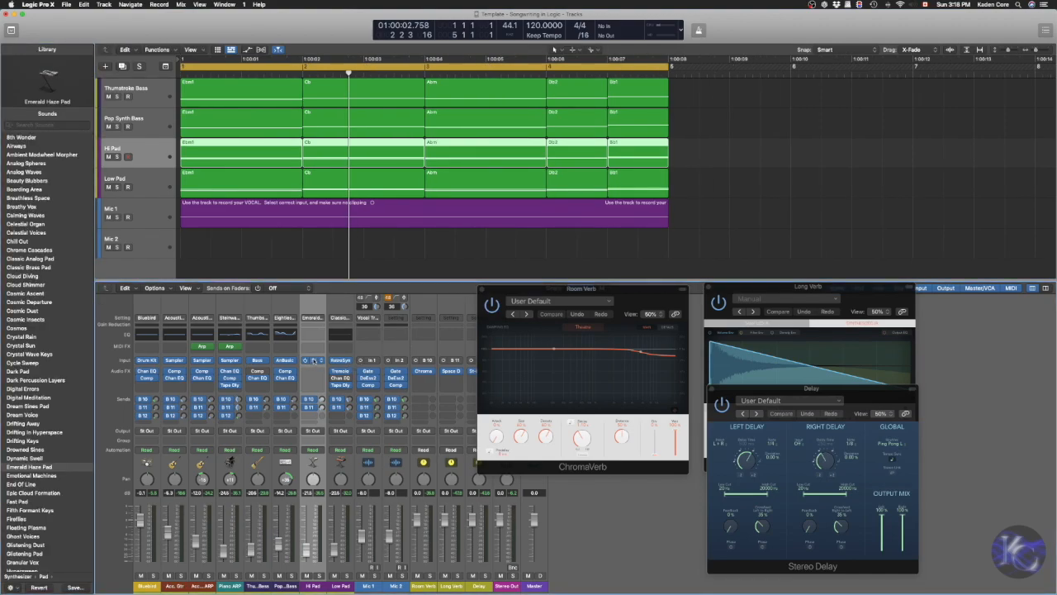
click(313, 361)
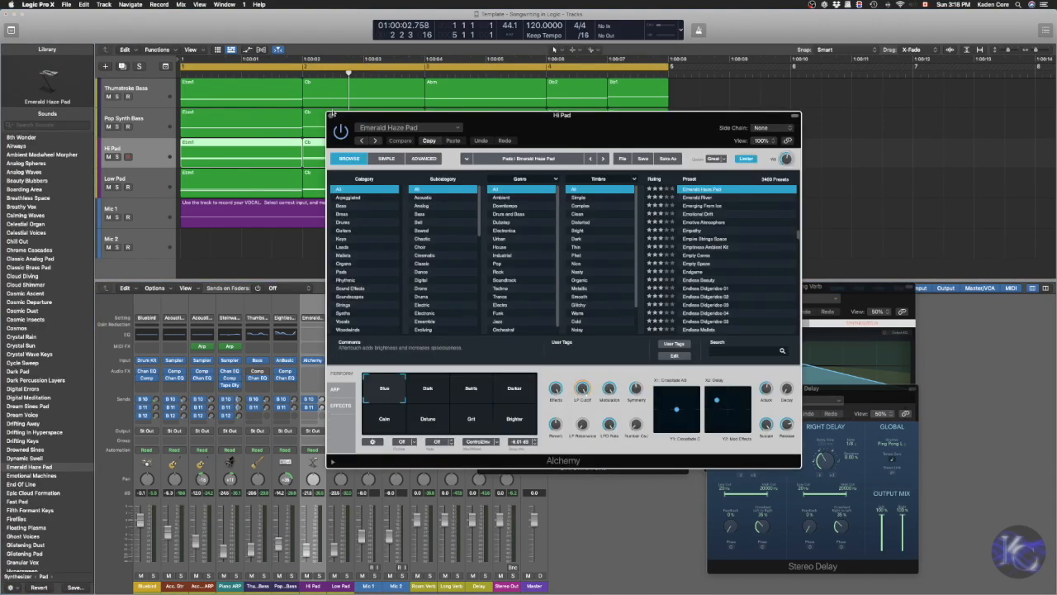
click(331, 116)
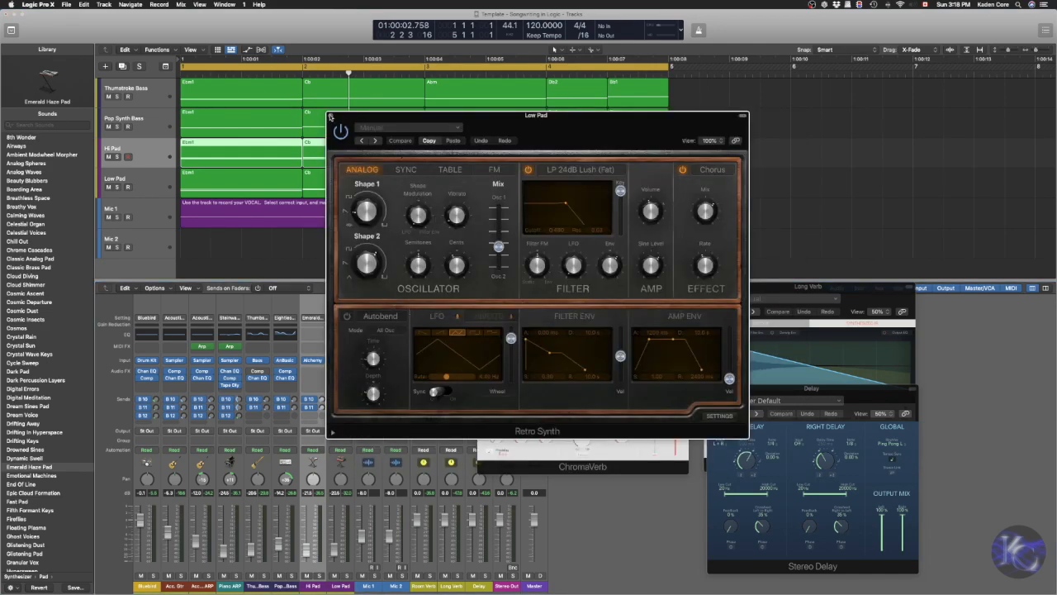
click(331, 115)
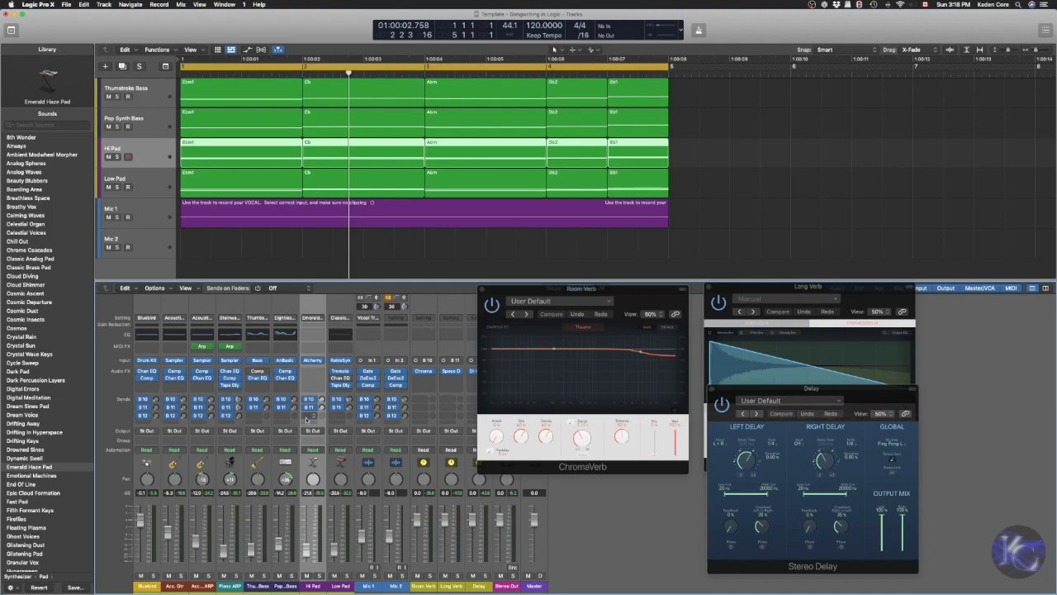
Step: View the library sounds for Thumstroke Bass and Pop Synth Bass, and close the Room Verb and Long Verb windows
click(256, 361)
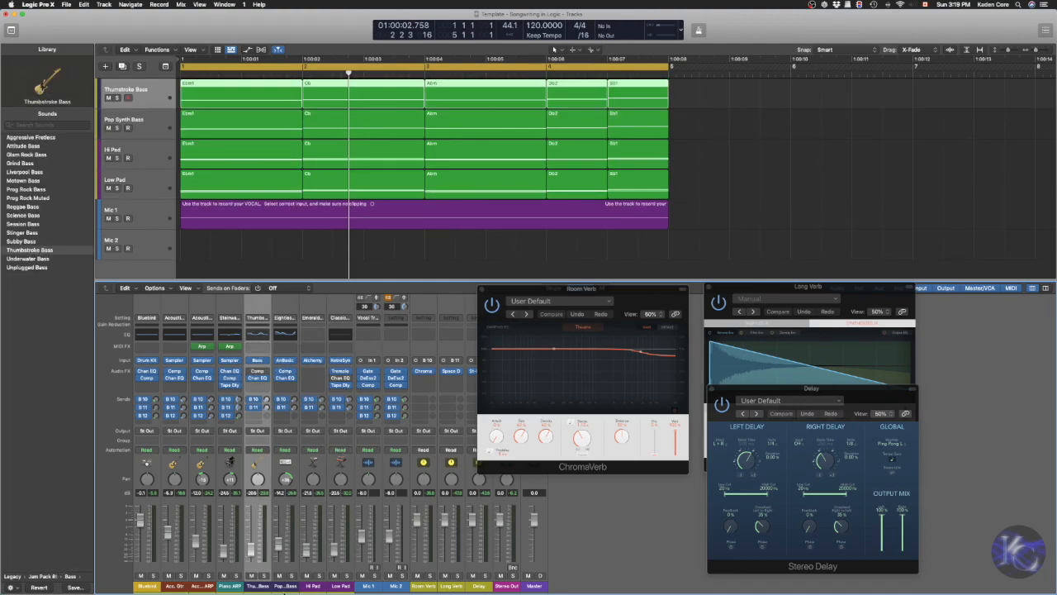
click(280, 570)
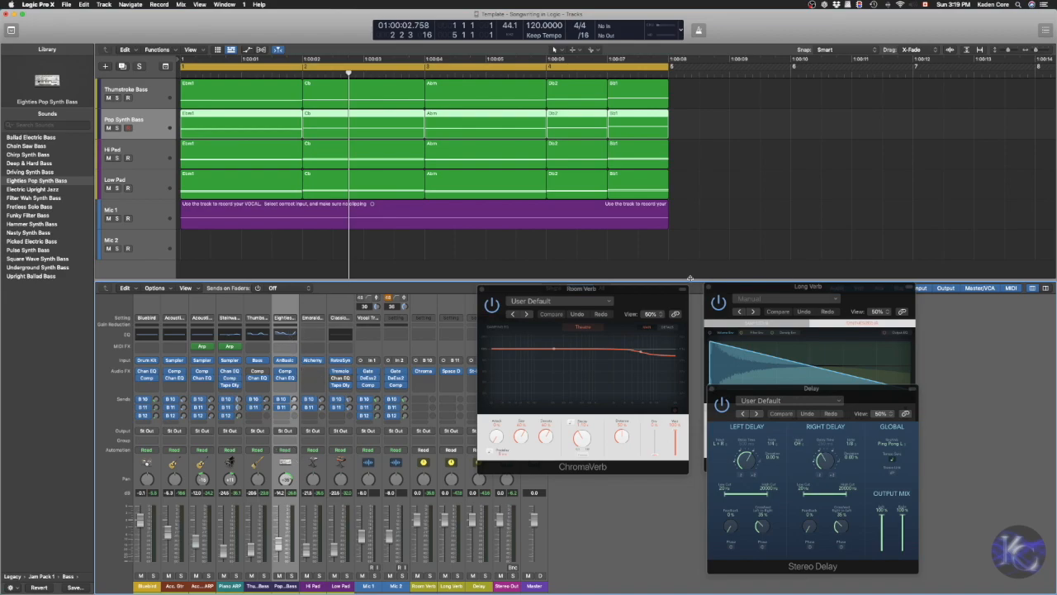
click(483, 290)
click(708, 289)
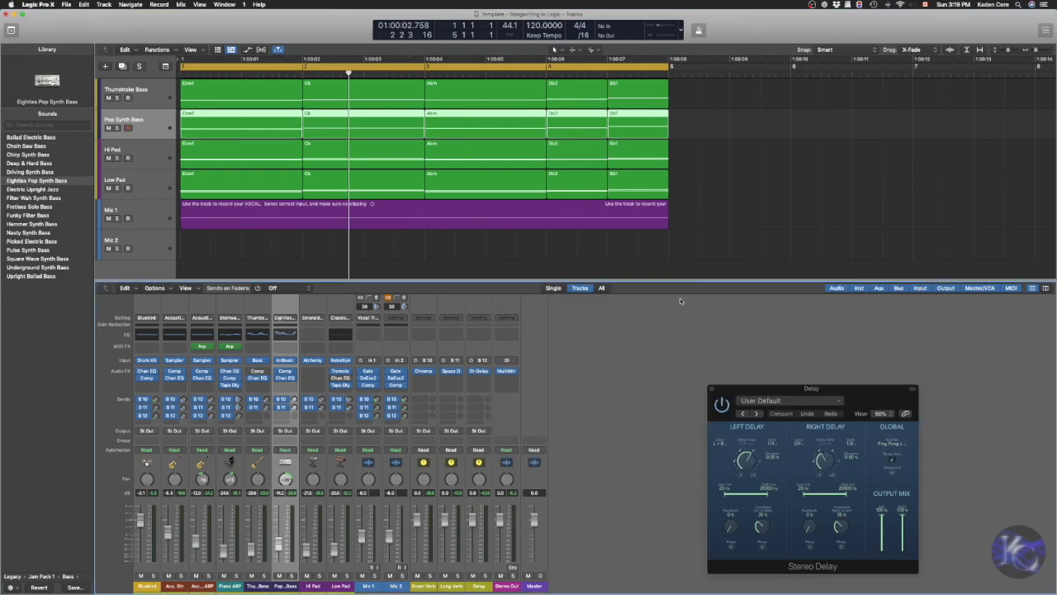
Step: Inspect the Piano ARP track's library sounds and Arpeggiator, and view the available MIDI effects
click(234, 569)
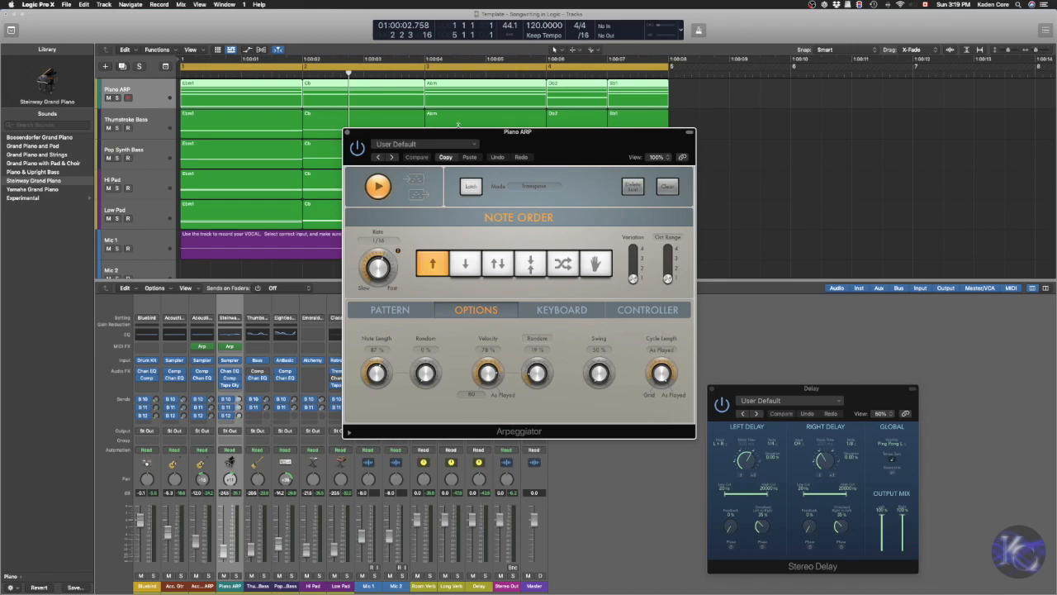
drag(511, 137, 709, 271)
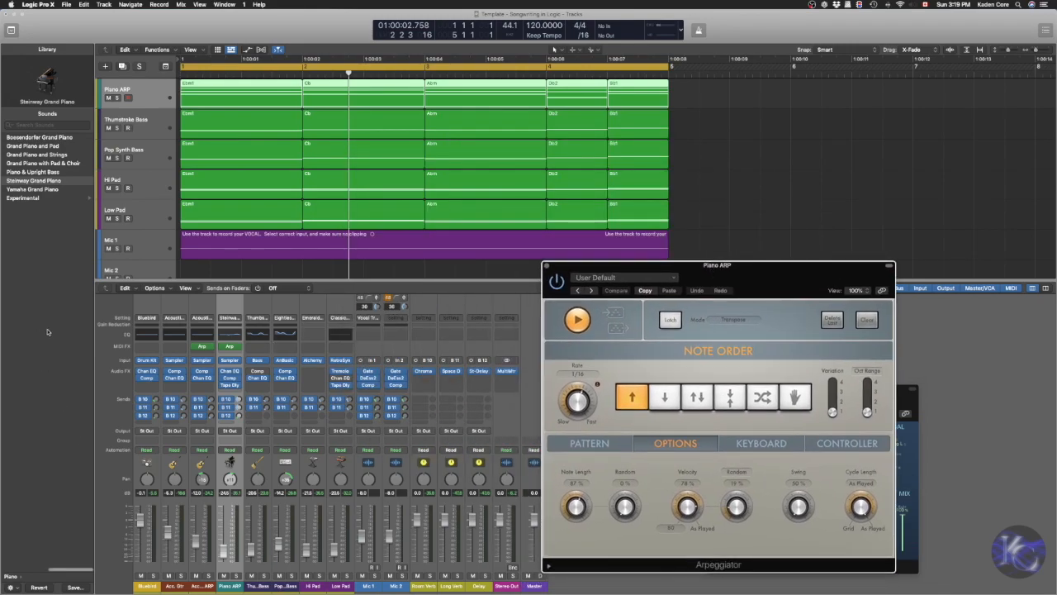
click(258, 345)
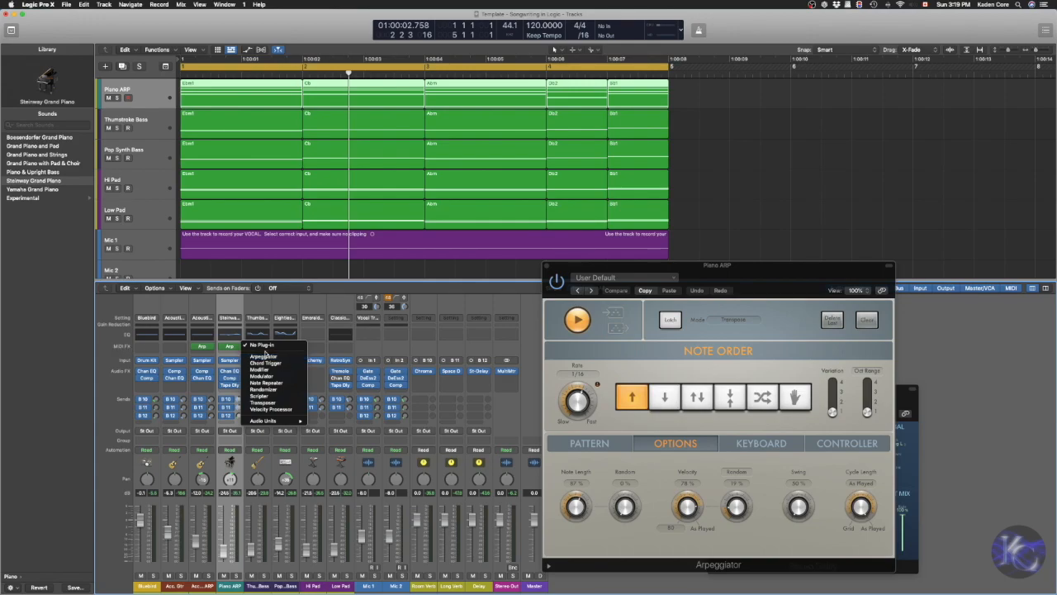
click(549, 314)
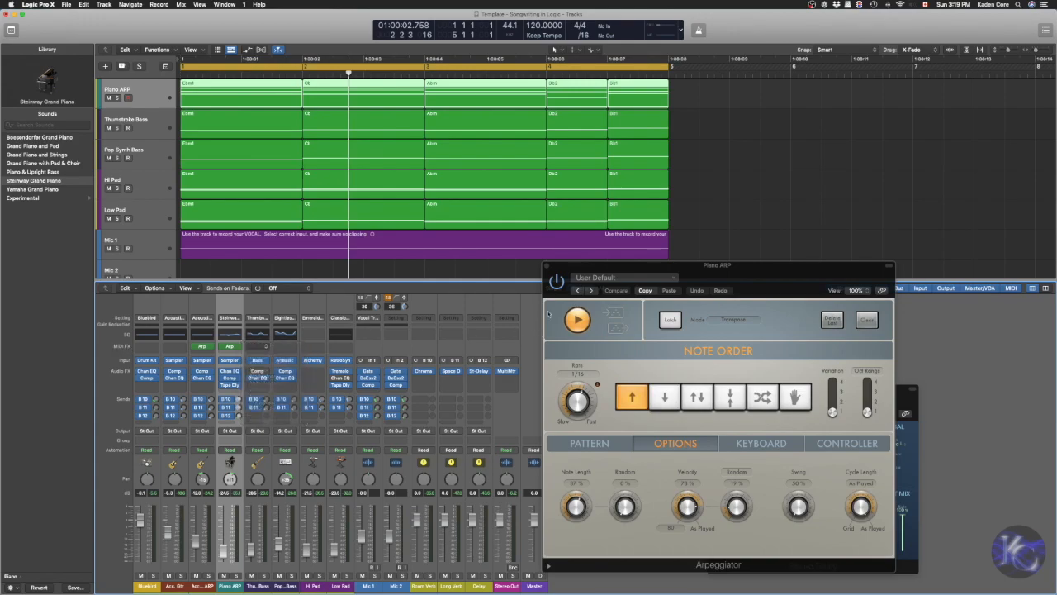
click(552, 267)
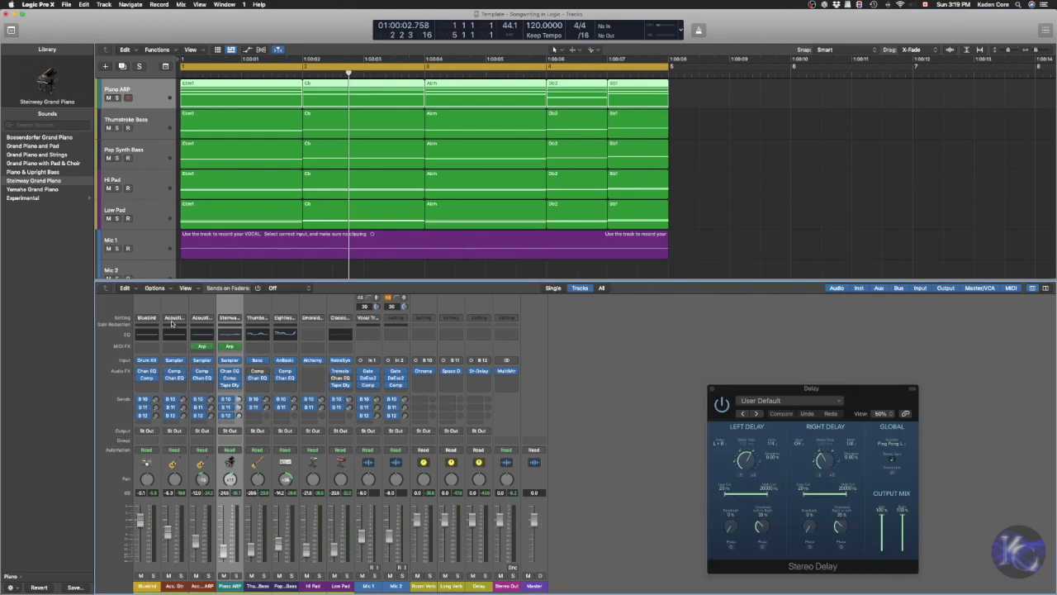
Step: Show the library and inspect the Sampler instrument on the Acc. Gtr channel, closing its window again
key(y)
key(y)
key(y)
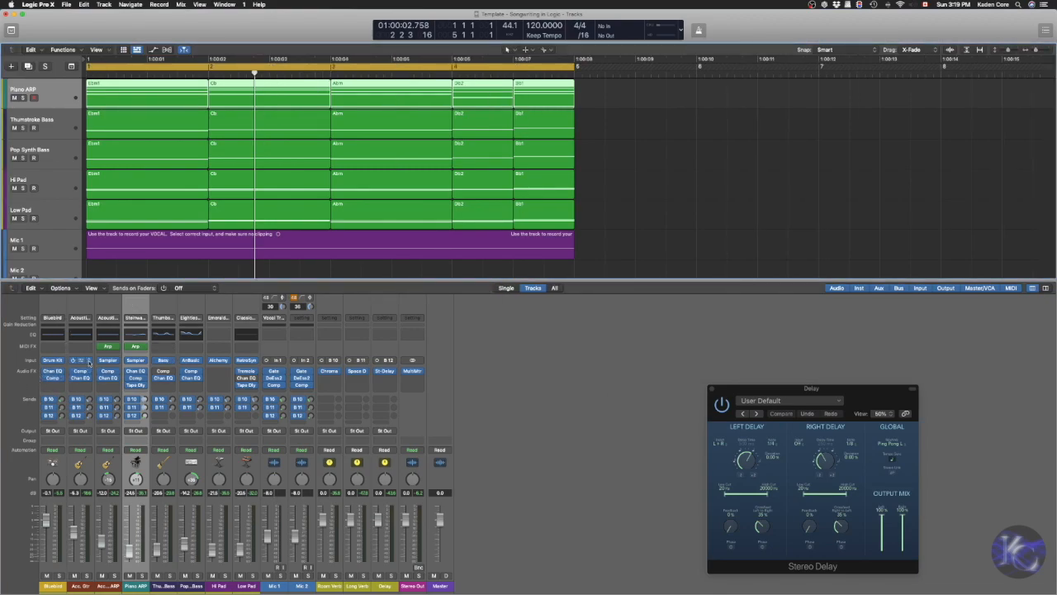
key(y)
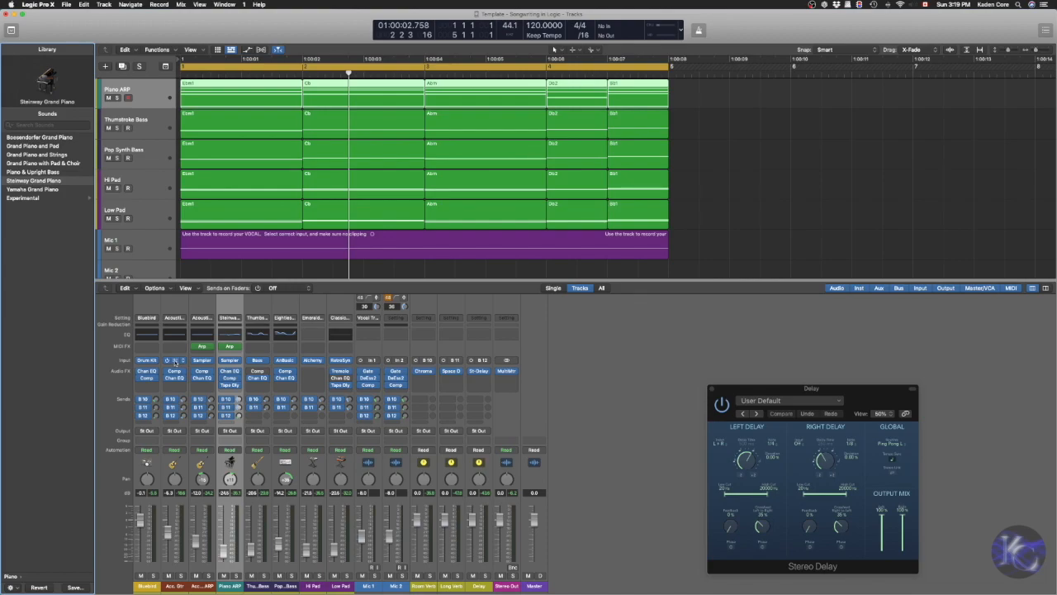
click(202, 361)
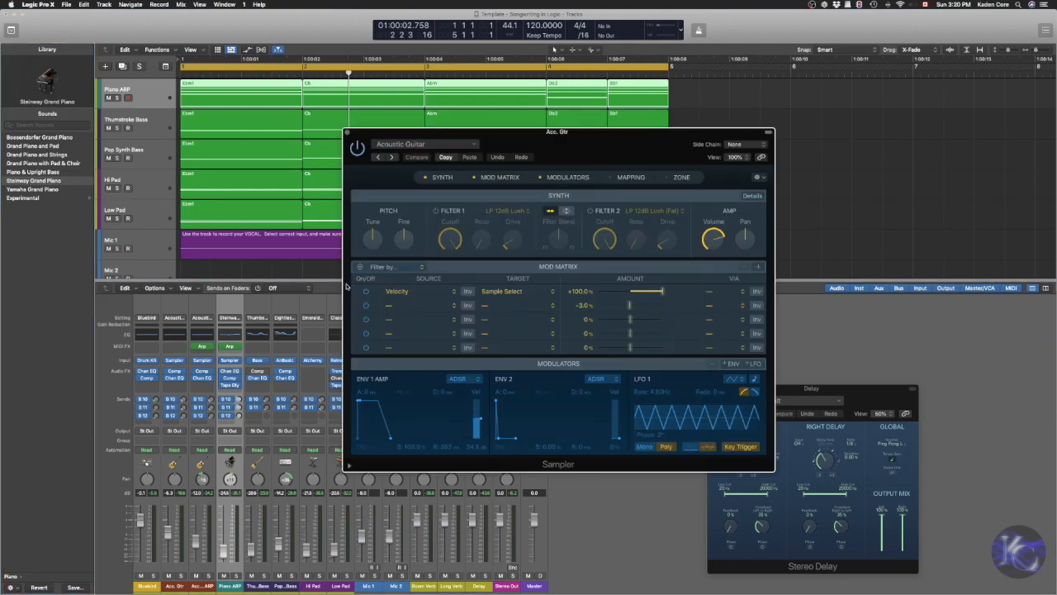
click(347, 133)
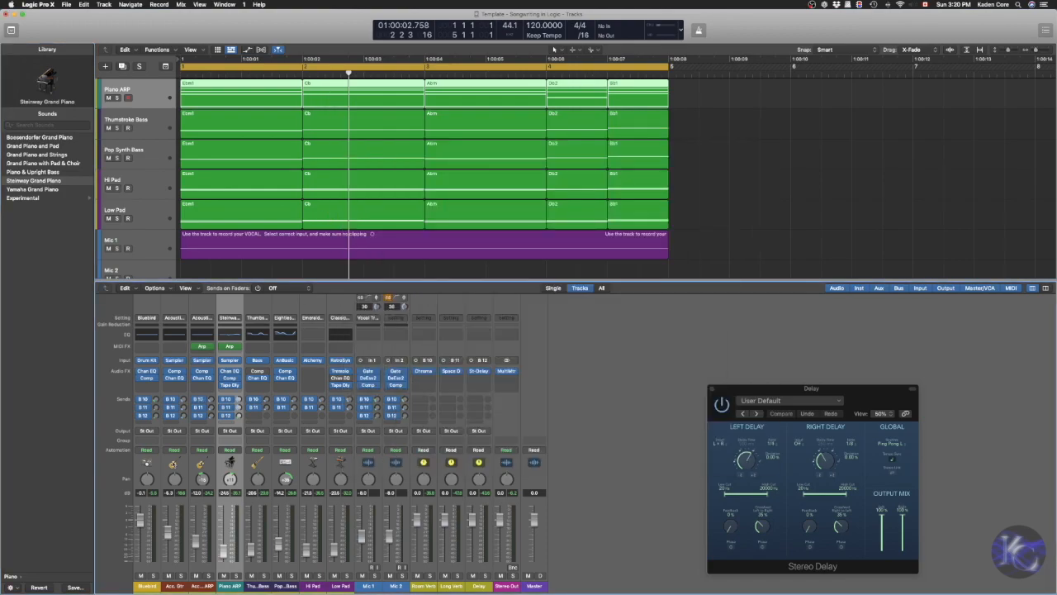
Step: View the library sounds for the Acc. Gtr ARP, Acc. Gtr and Bluebird drummer tracks
click(208, 575)
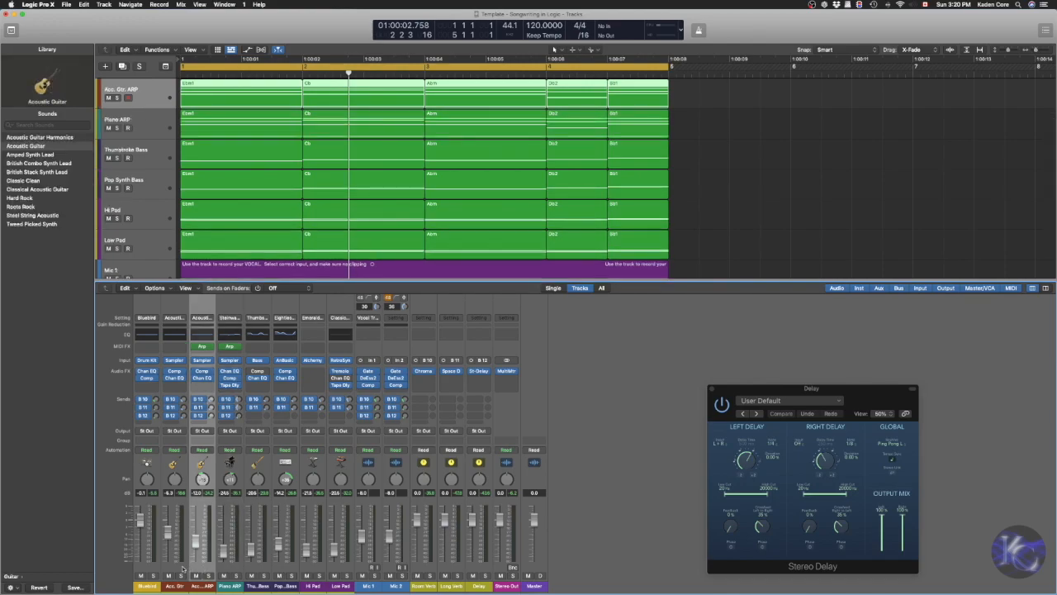
click(182, 566)
click(153, 566)
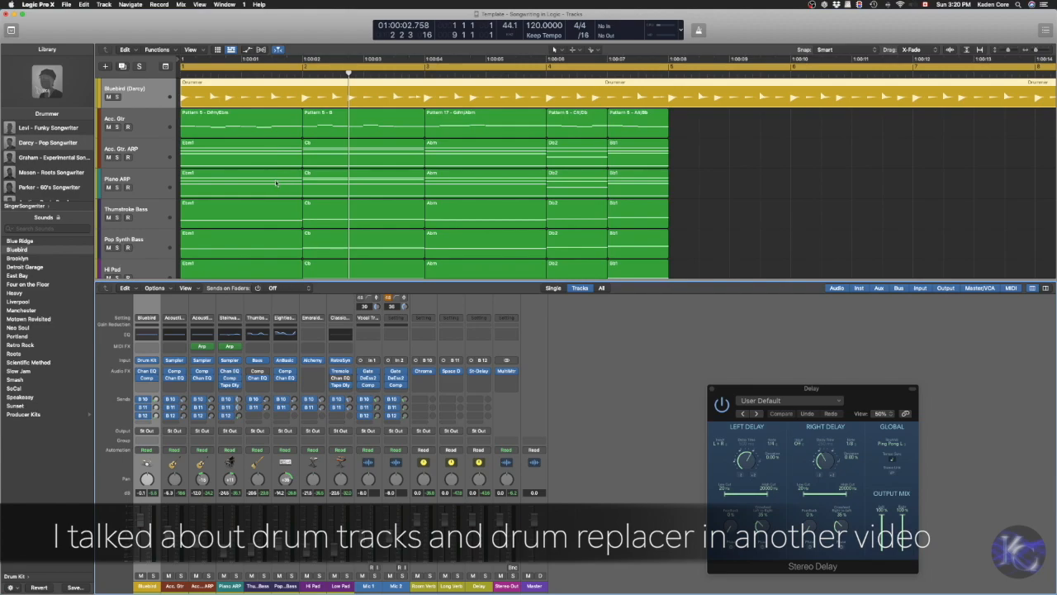
Step: Hide the library, close the Stereo Delay window and shrink the mixer to show more arrangement tracks
key(y)
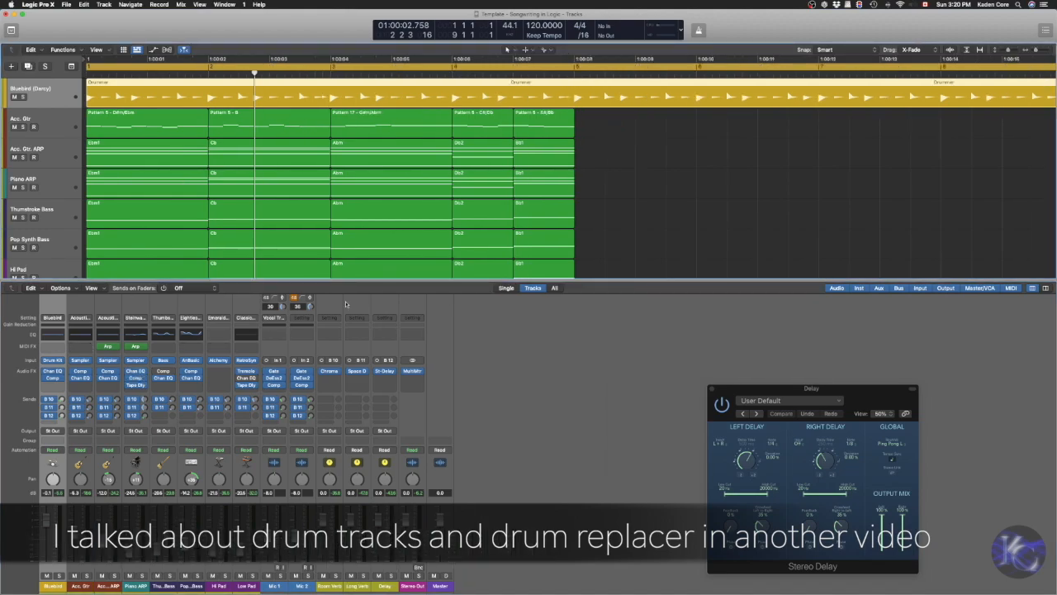
click(711, 390)
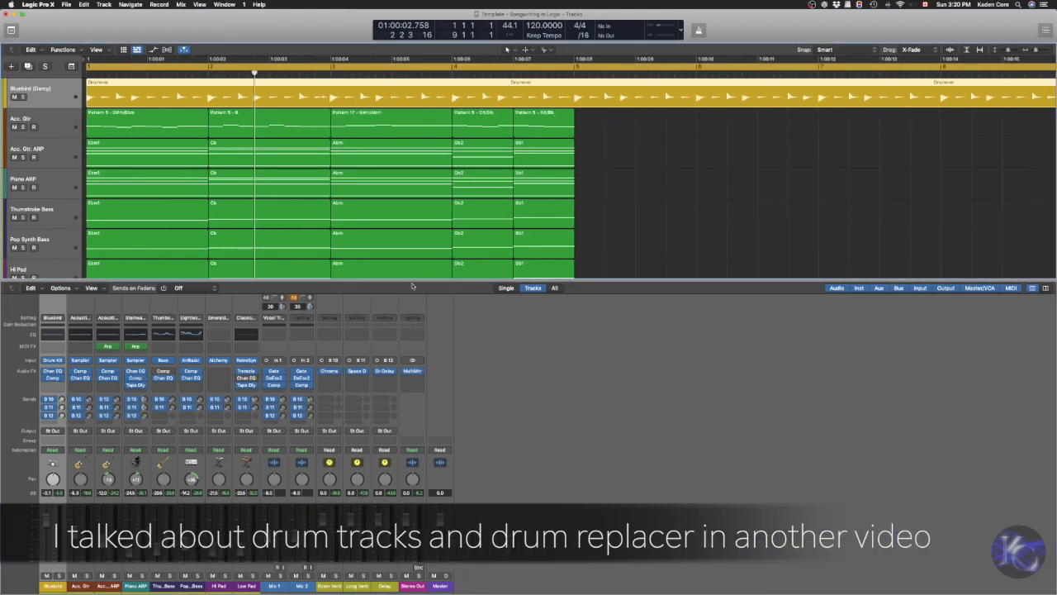
drag(427, 285, 261, 387)
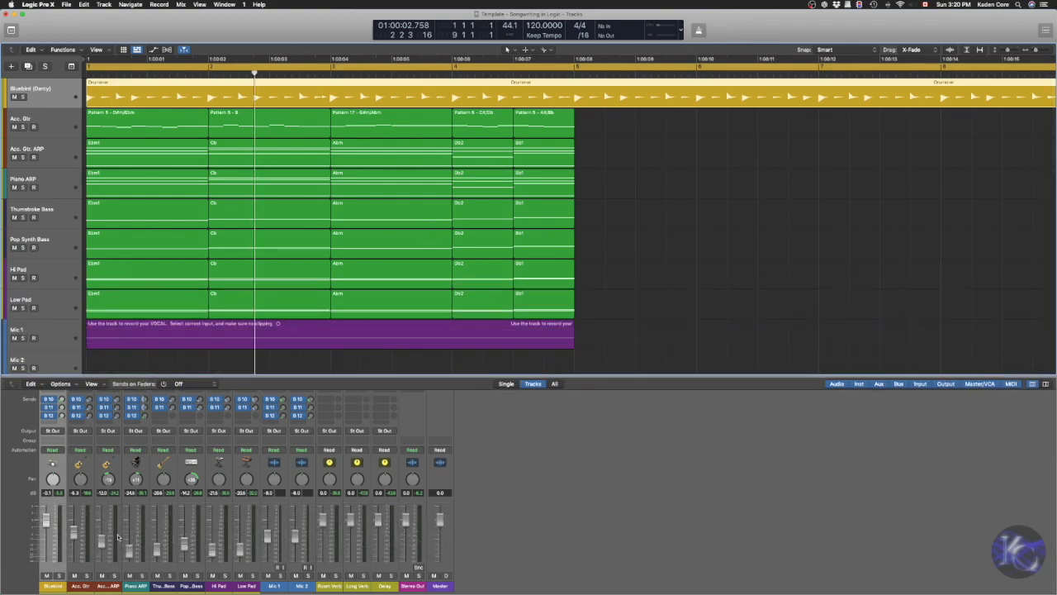
scroll(147, 439, up, 5)
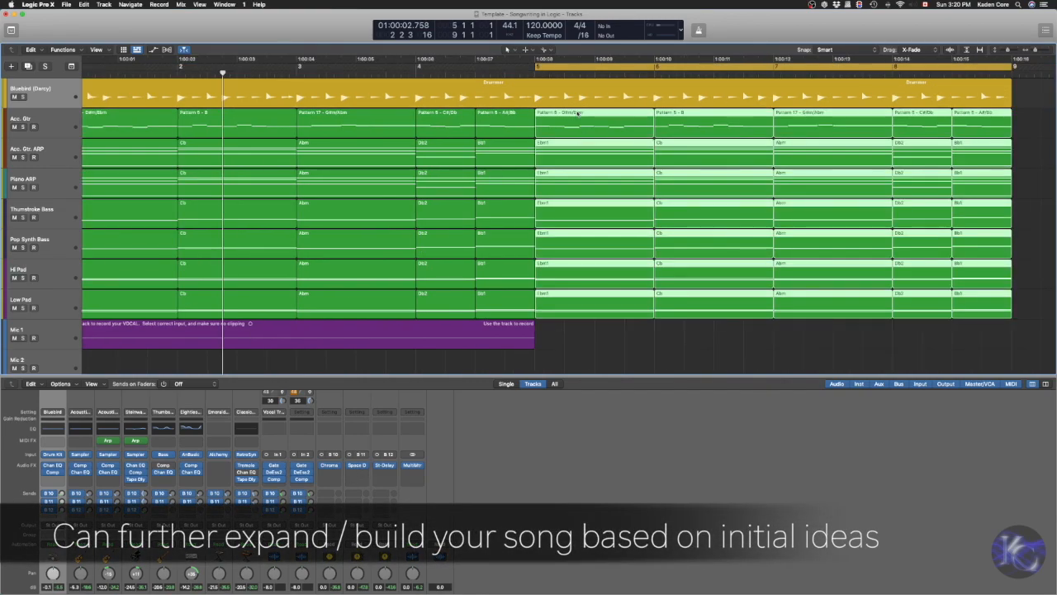
Step: Replace the Db regions at the start of bar 8 with copies of the following Bb regions
scroll(577, 113, down, 5)
drag(352, 67, 80, 67)
drag(337, 69, 588, 67)
click(592, 126)
click(539, 124)
key(u)
key(Delete)
drag(572, 124, 540, 124)
Step: Lower the third note of the Acc. Gtr Pattern 17 region at bar 7 to the first note's pitch, and play back the arrangement
key(u)
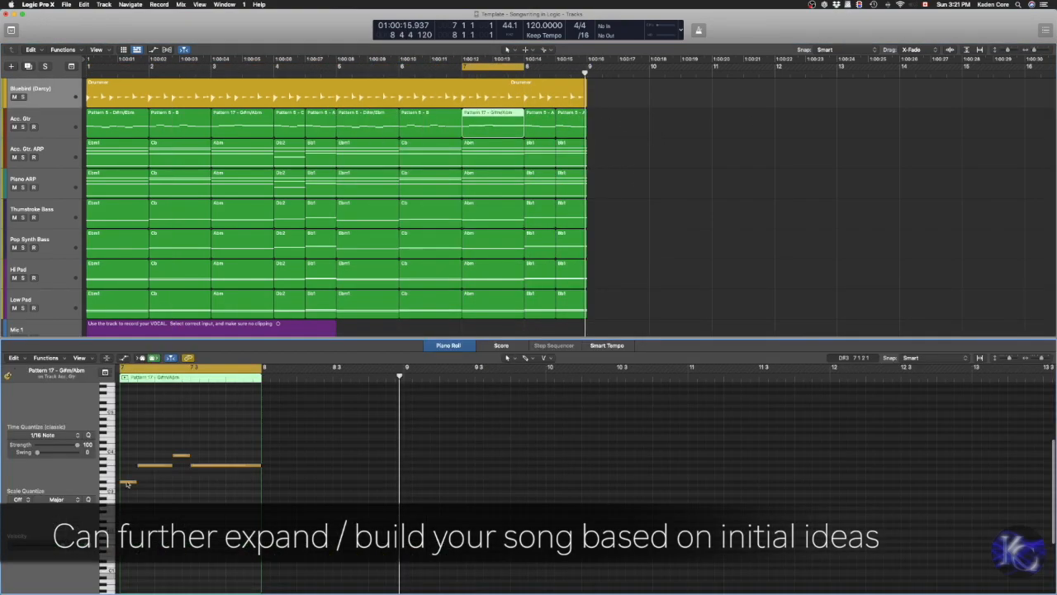
click(153, 465)
drag(182, 456, 182, 482)
click(201, 466)
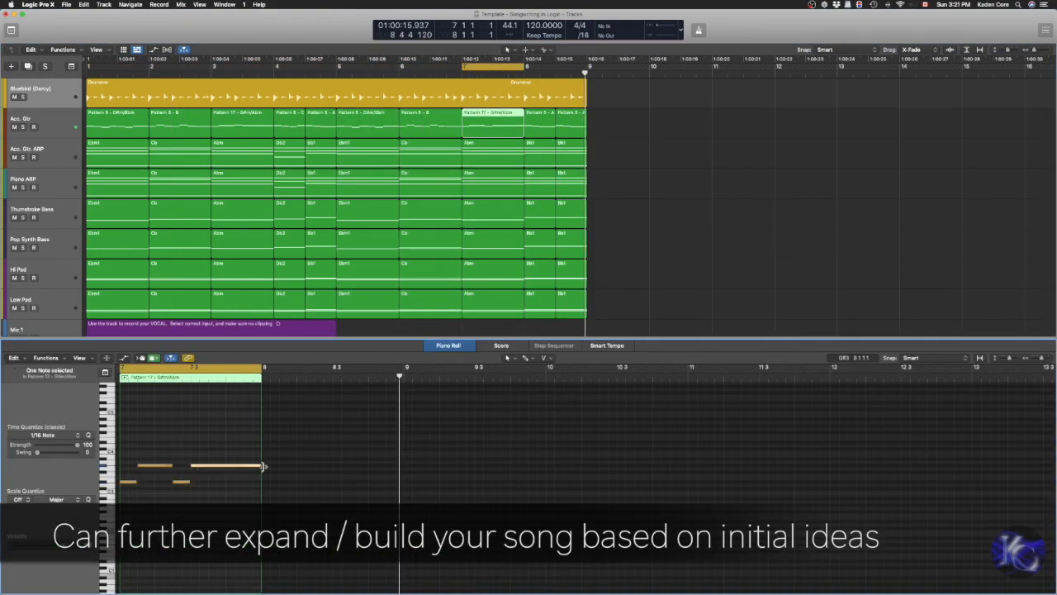
key(super+Right)
key(super+Right)
key(super+Right)
scroll(567, 425, left, 5)
scroll(547, 421, right, 4)
scroll(547, 421, right, 3)
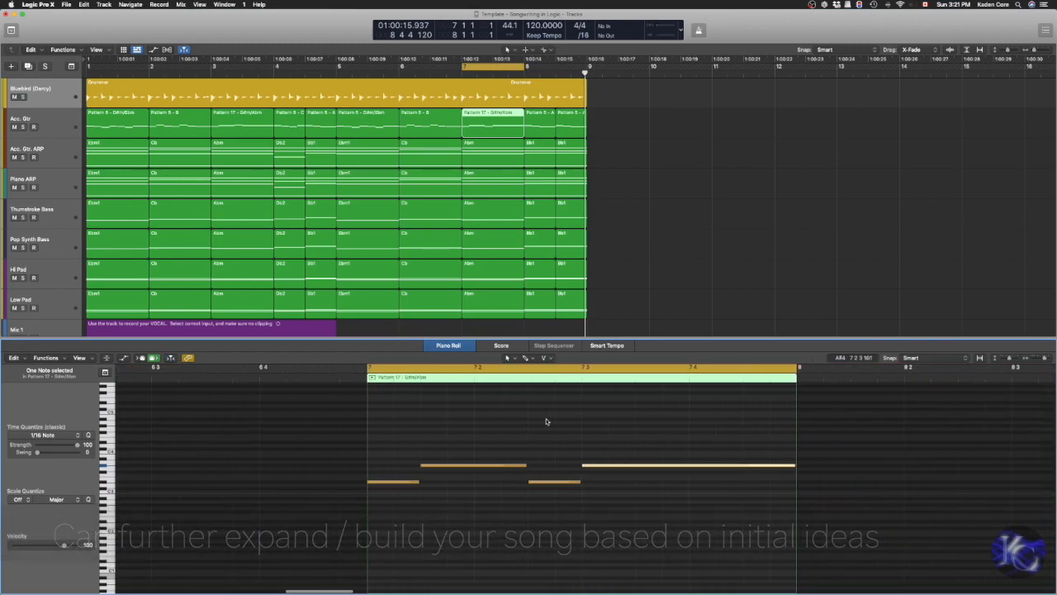
drag(482, 66, 588, 66)
key(space)
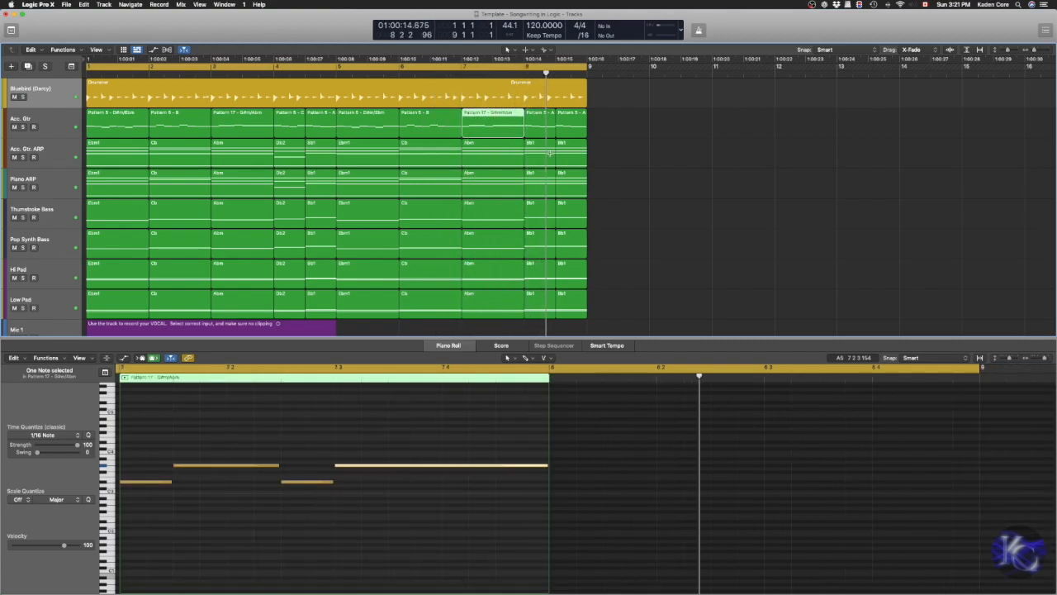
Step: Raise the last note of Acc. Gtr's final region to the first note's pitch, and play back with bars 7 and 8 cycled
click(580, 122)
scroll(767, 453, right, 5)
drag(743, 484, 744, 459)
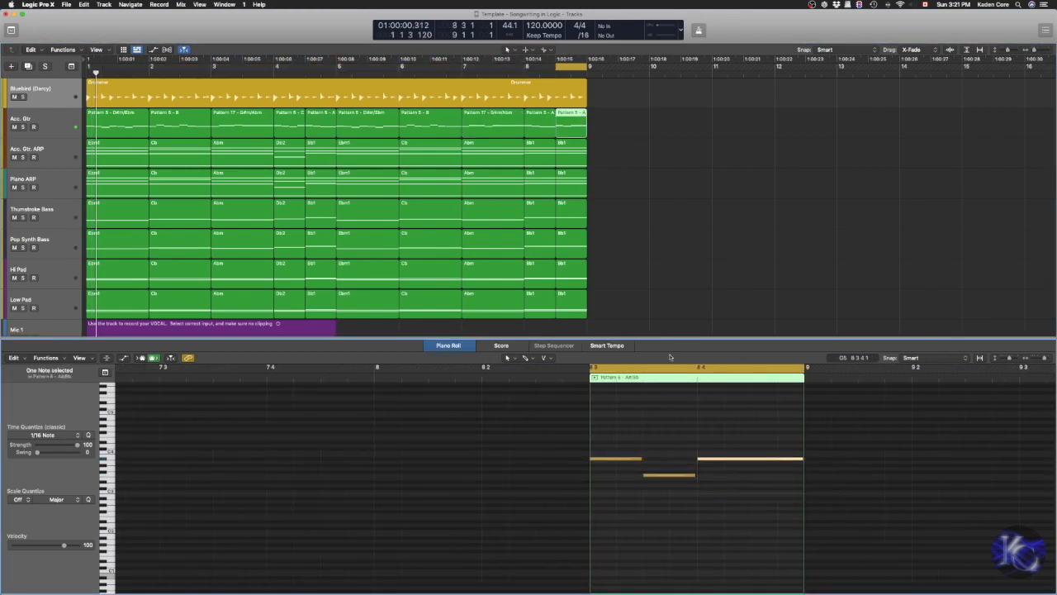
drag(557, 67, 463, 67)
key(space)
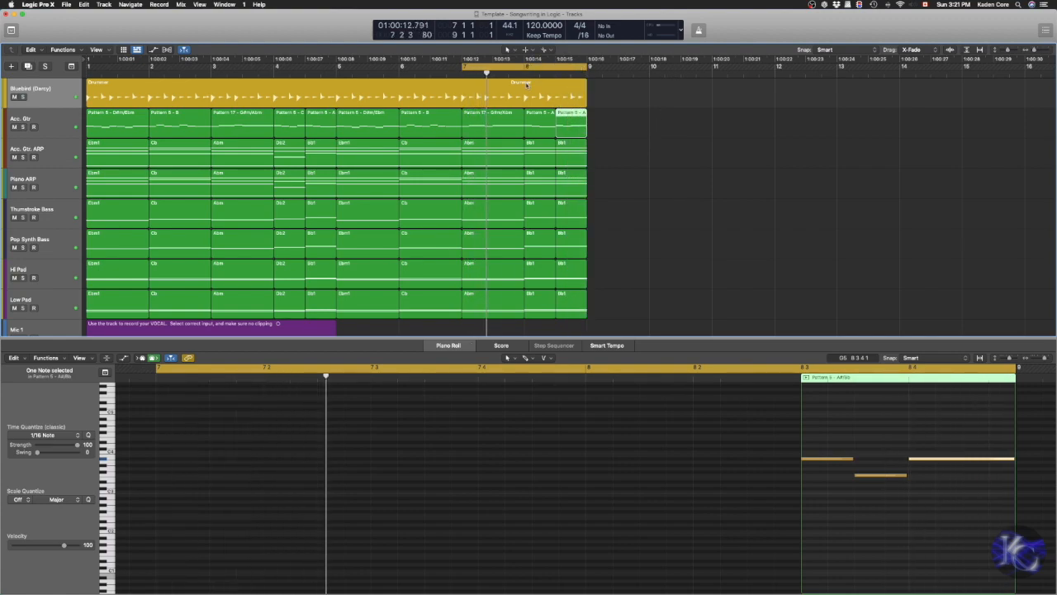
Step: Extend the cycle range over bars 1 to 8 and select the Acc. Gtr track
drag(470, 68, 95, 68)
drag(211, 66, 611, 122)
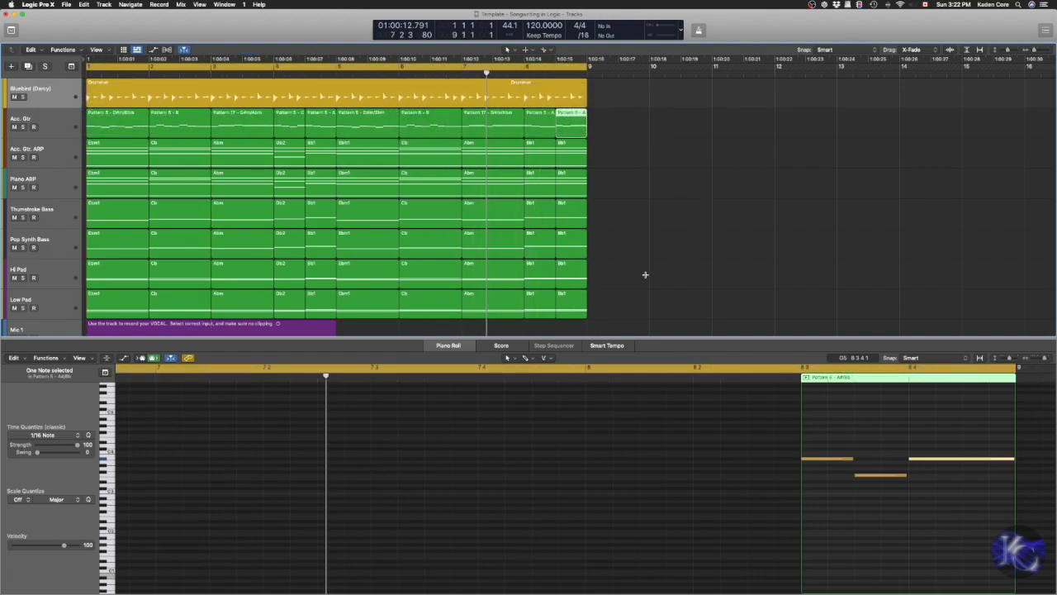
key(z)
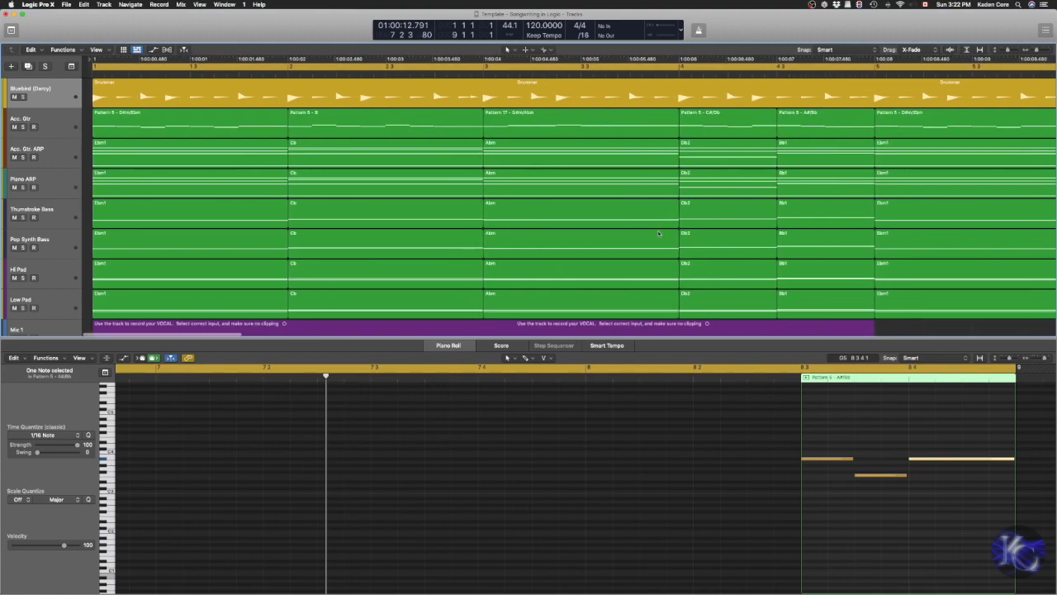
key(z)
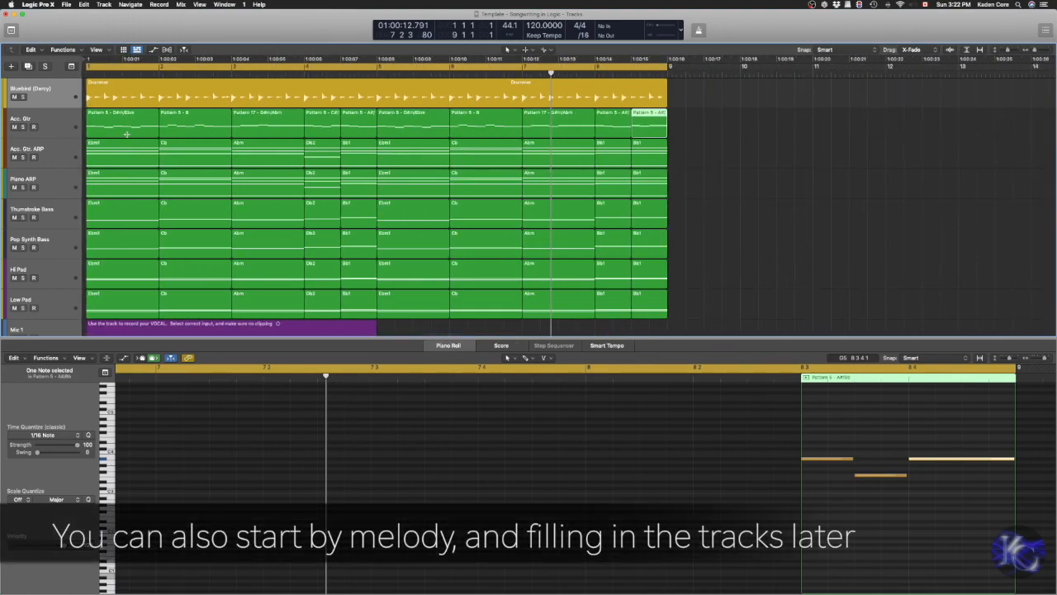
click(57, 125)
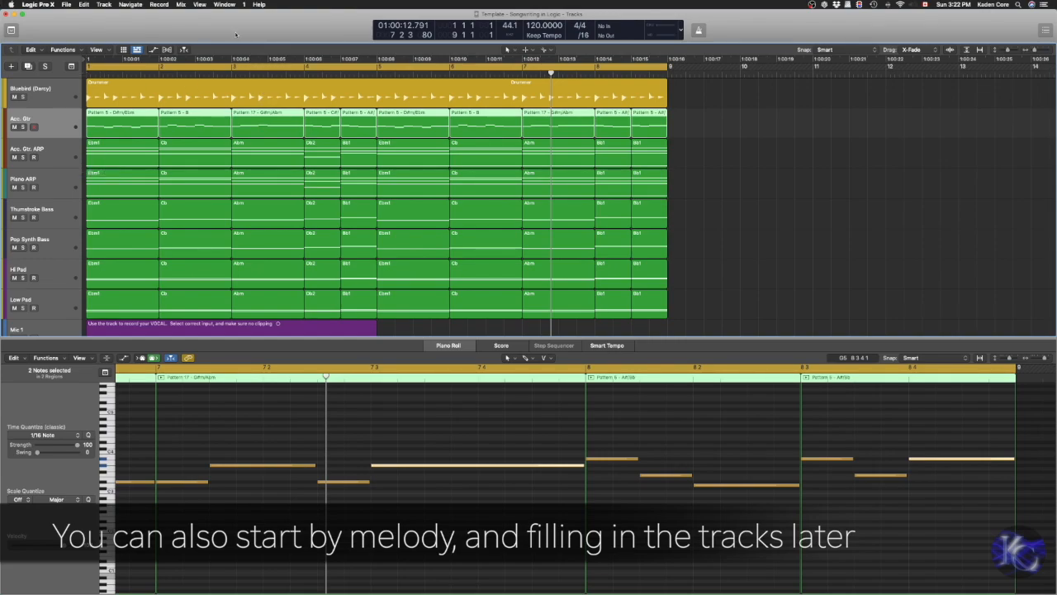
Step: Open the mixer and enlarge it to show the full channel strips
scroll(248, 174, up, 4)
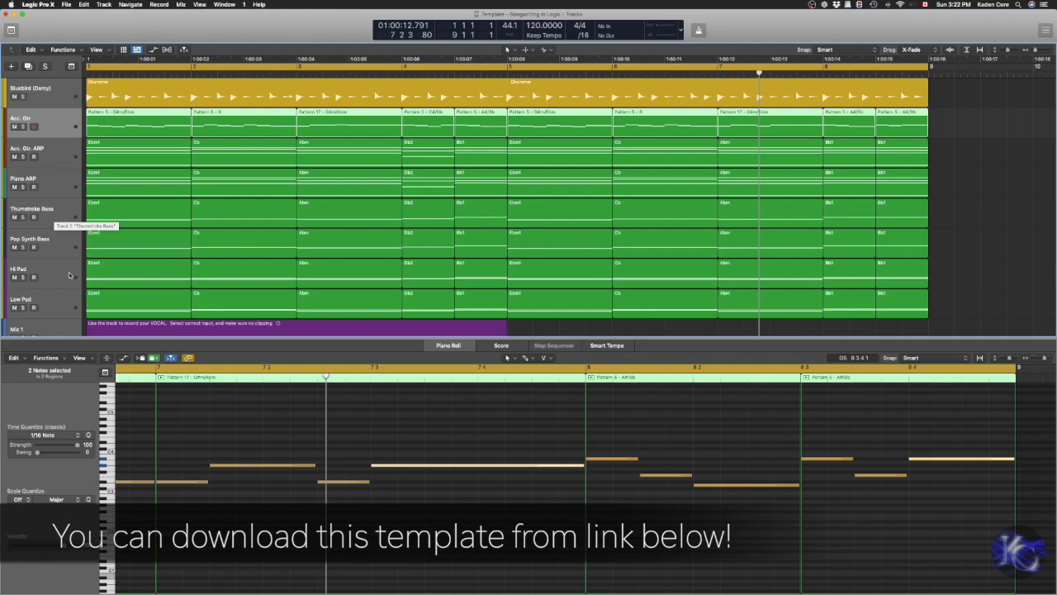
scroll(70, 275, down, 2)
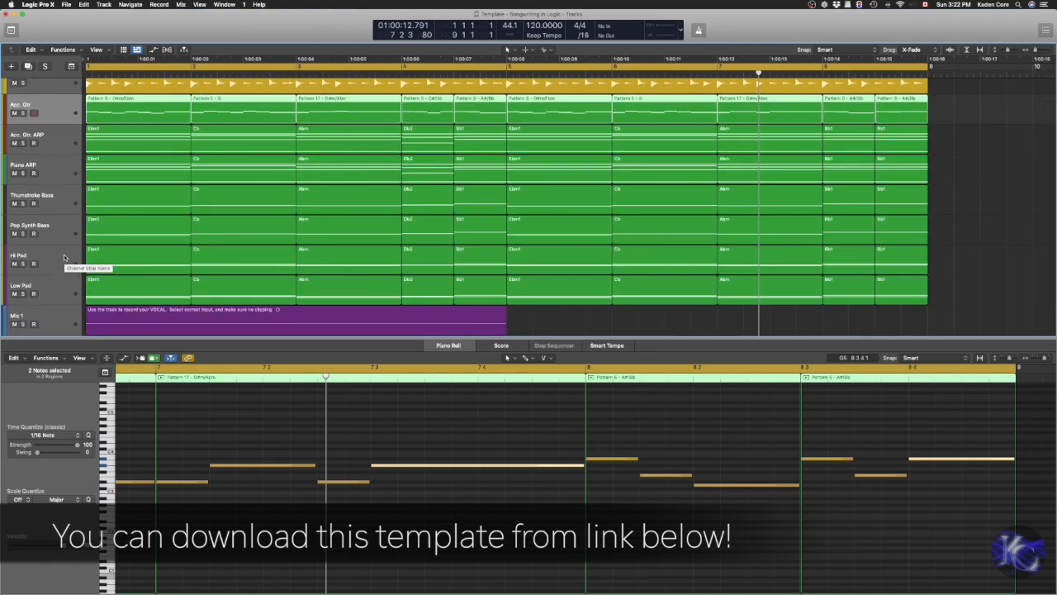
scroll(137, 194, up, 2)
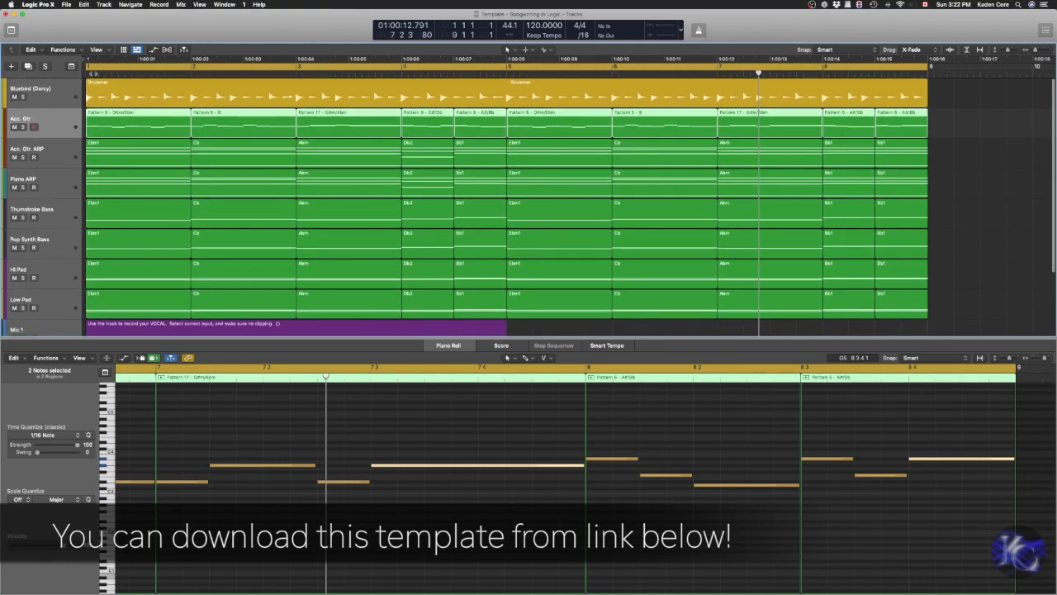
key(x)
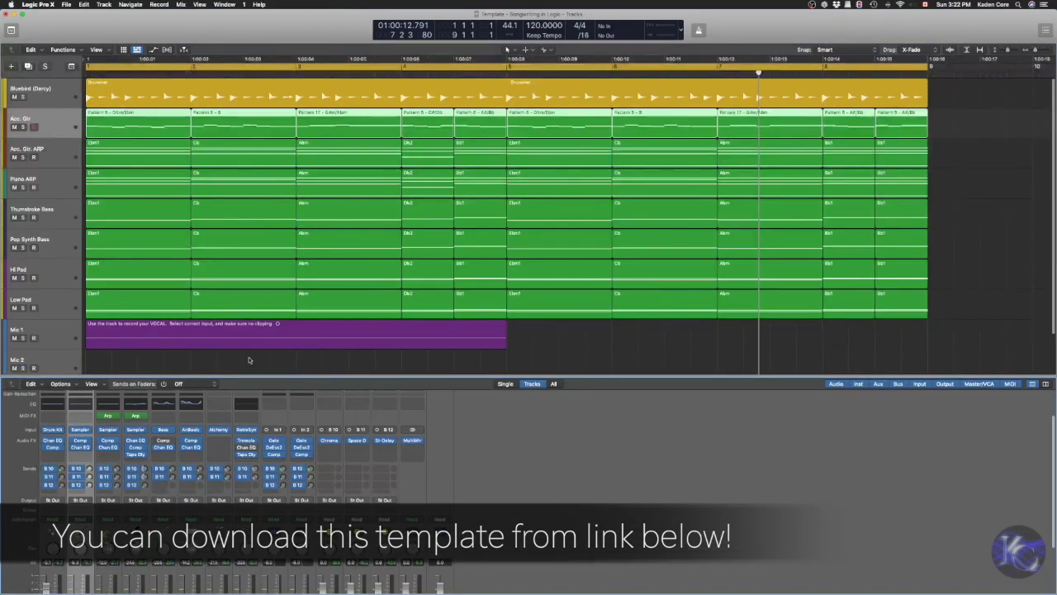
drag(248, 348, 248, 269)
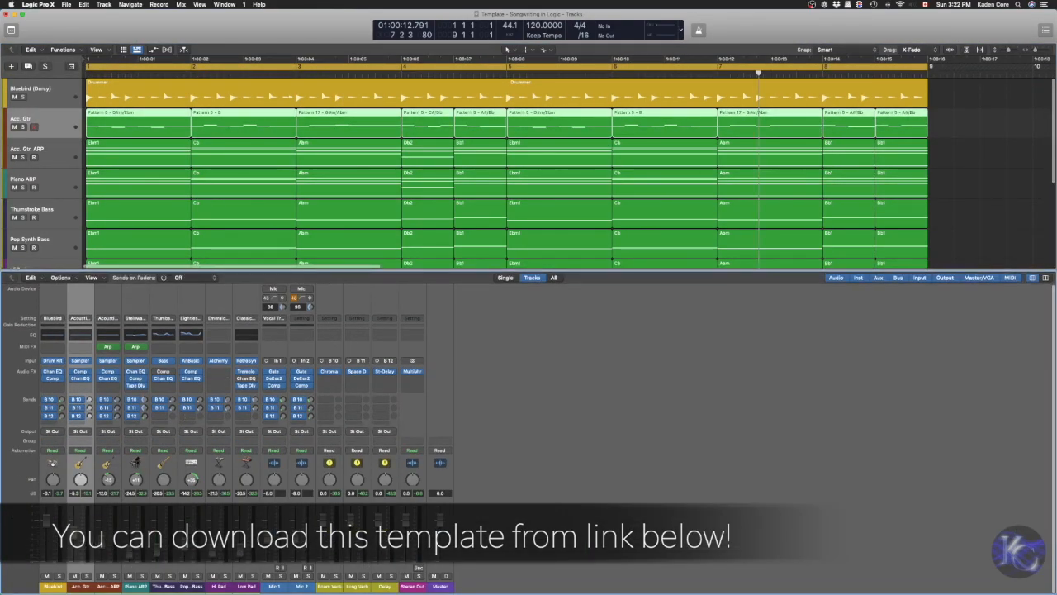
Step: Play from the beginning with the Bluebird drums soloed, and switch the solo to Acc. Gtr
click(59, 576)
key(Return)
key(space)
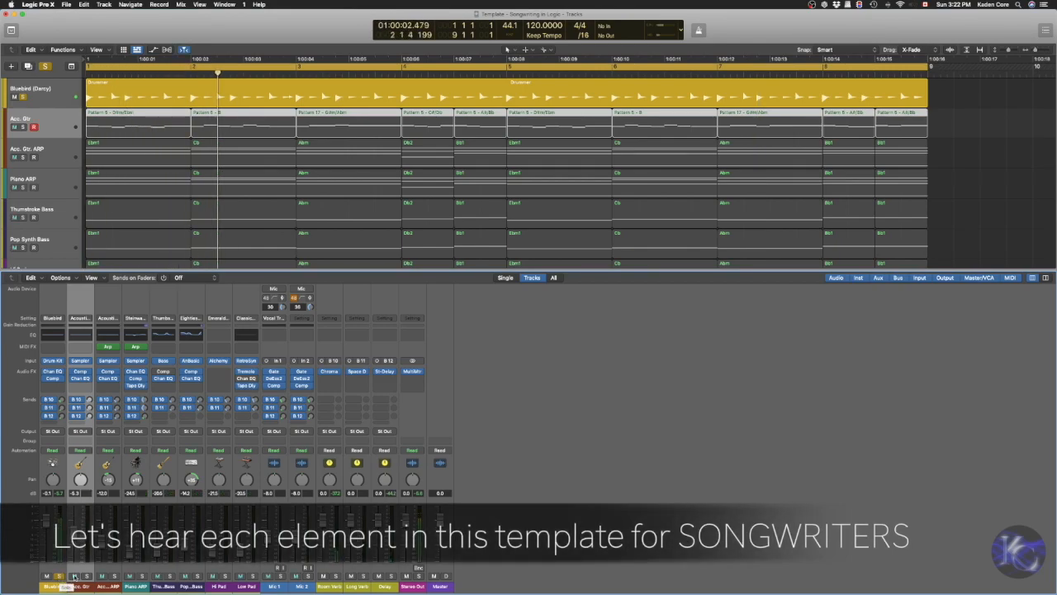
key(s)
click(59, 576)
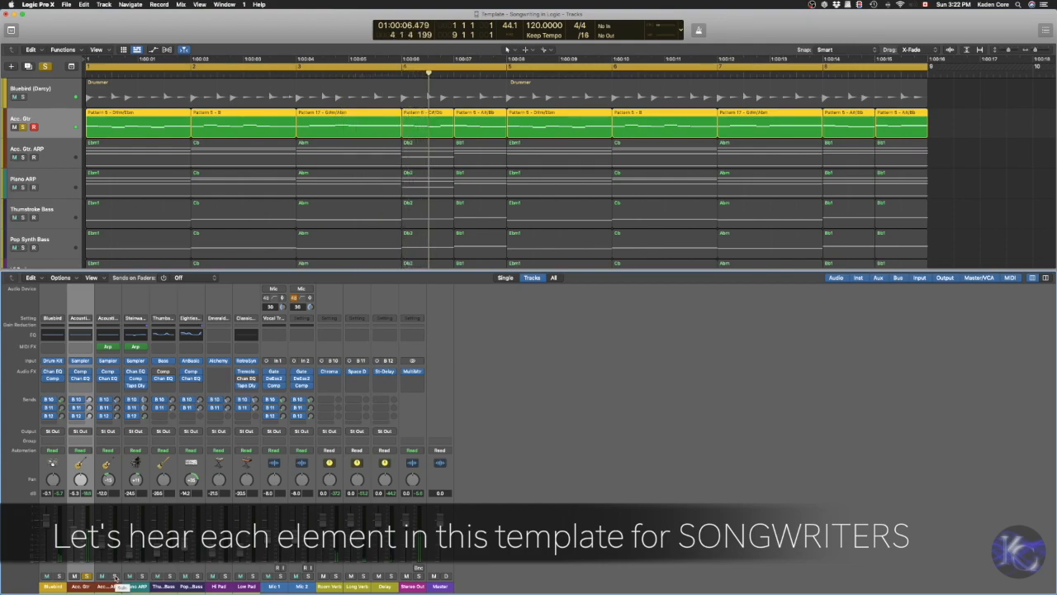
Step: Audition Acc. Gtr ARP, Piano ARP and Thumstroke Bass by soloing each in turn during playback
click(114, 575)
click(87, 575)
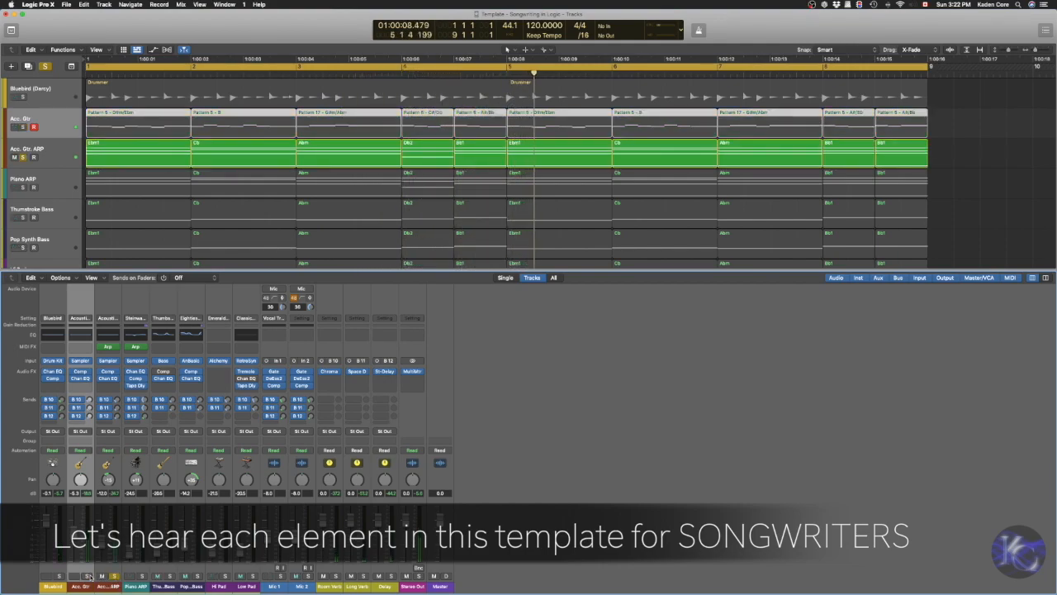
click(142, 575)
click(114, 576)
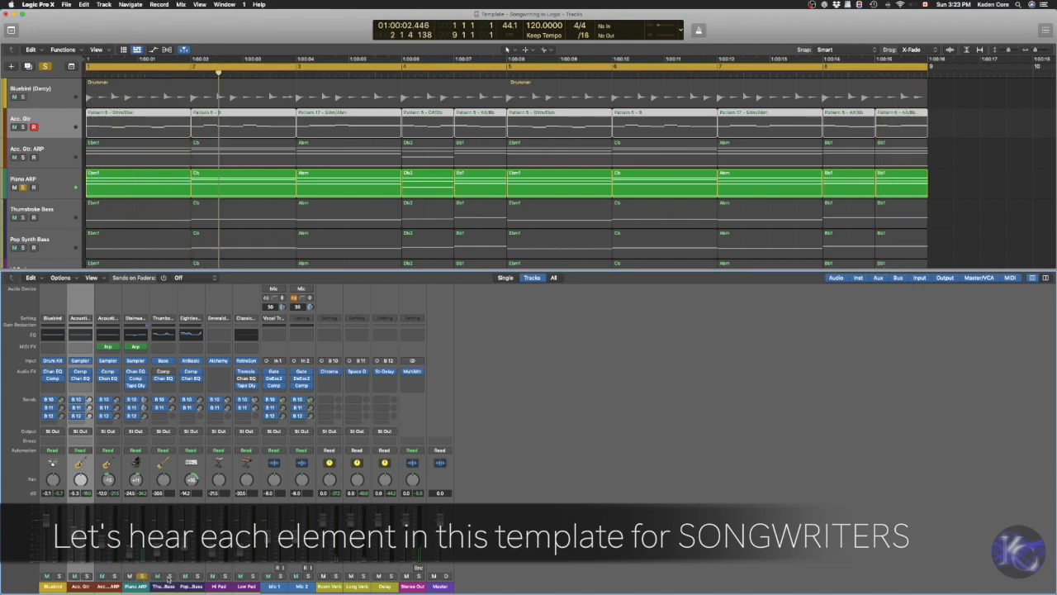
click(169, 575)
click(142, 575)
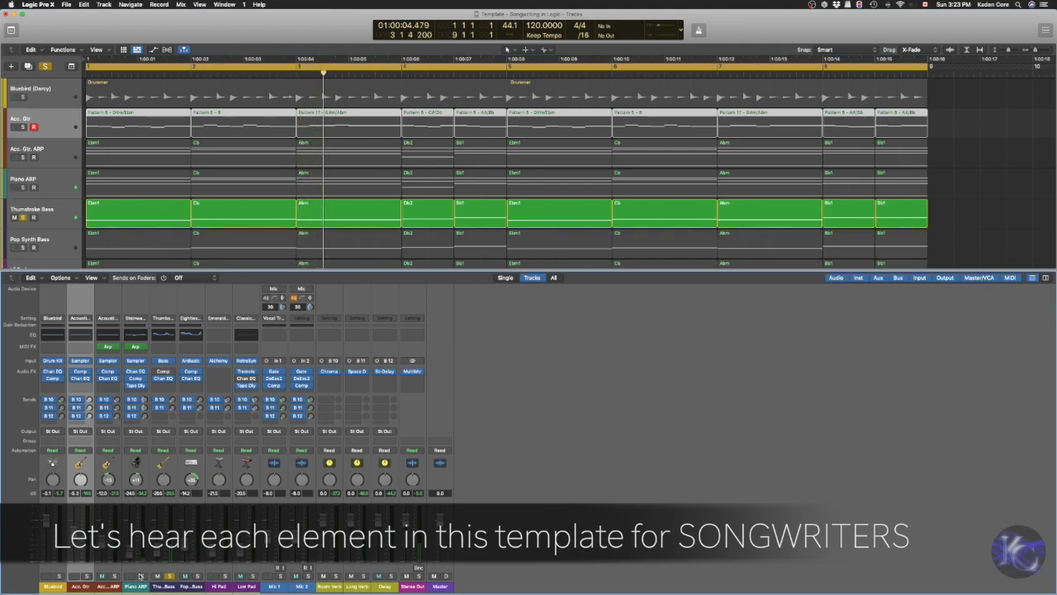
Step: Audition Pop Synth Bass, Hi Pad and Low Pad by soloing each in turn during playback, and clear the last solo
click(197, 576)
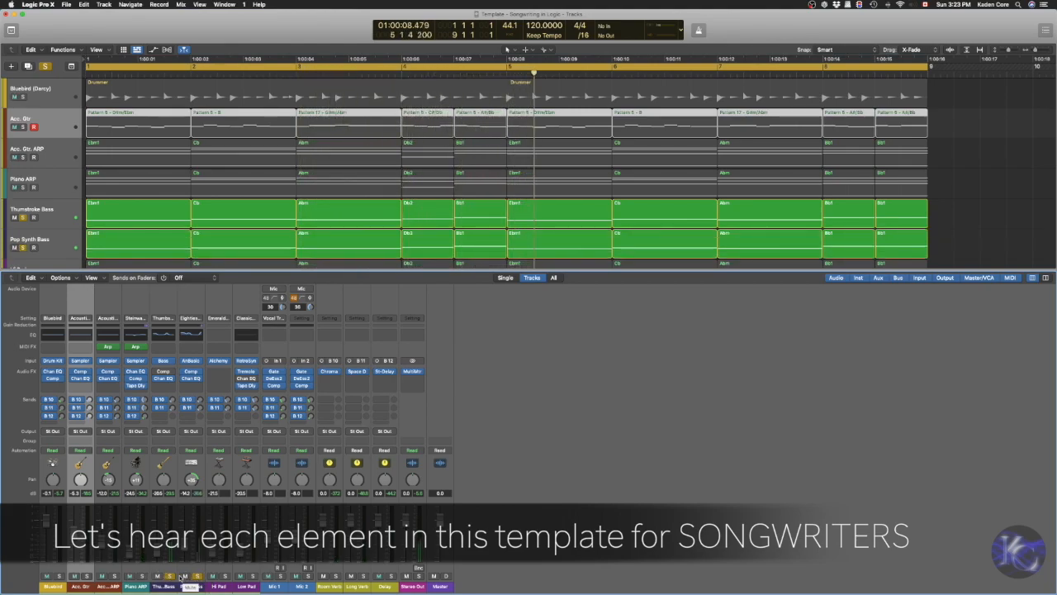
click(170, 576)
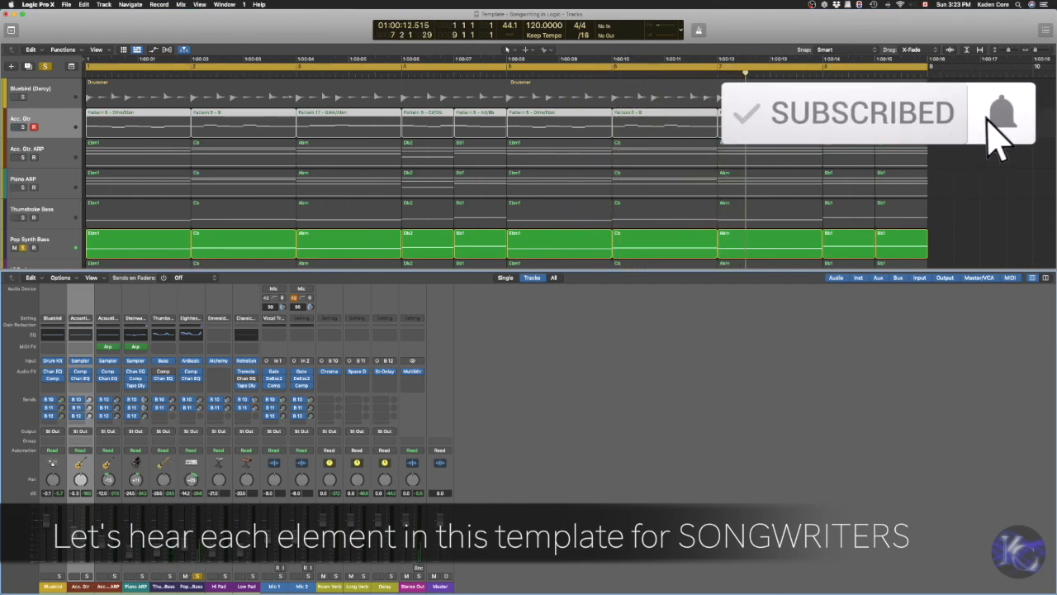
mouse_move(199, 592)
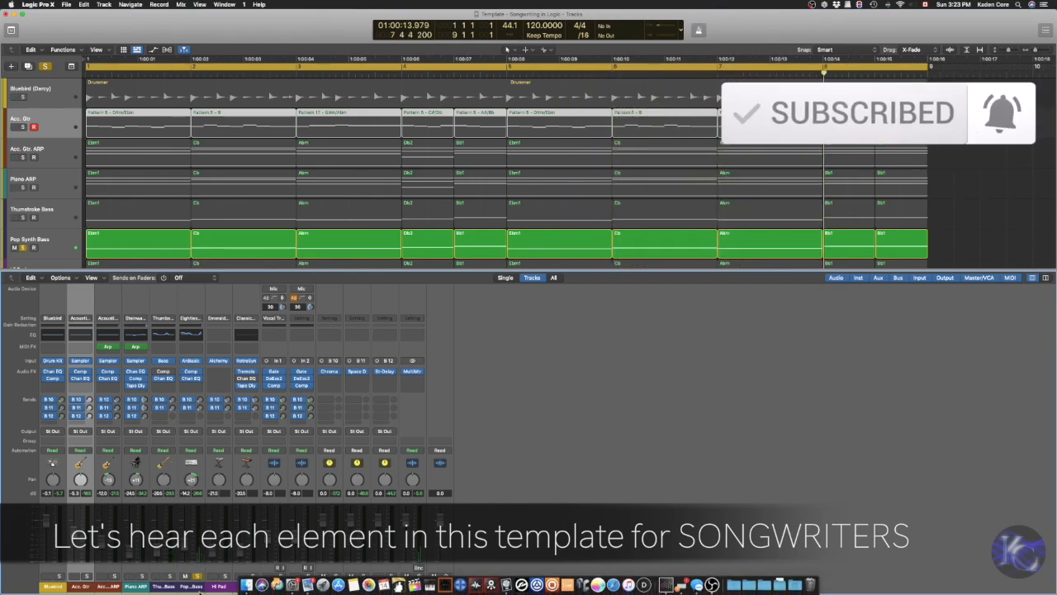
click(225, 576)
click(197, 577)
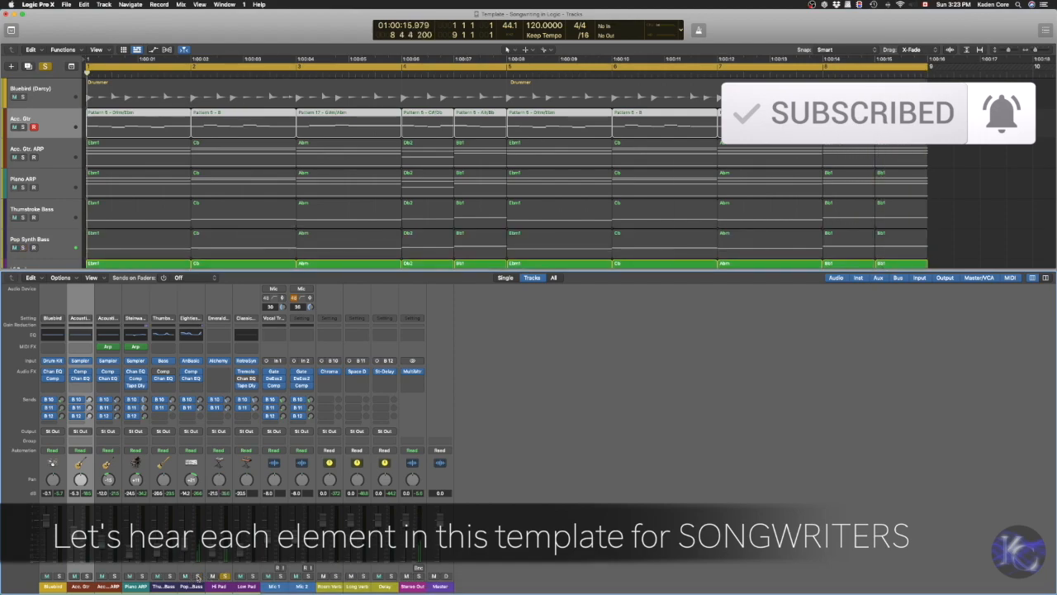
click(252, 577)
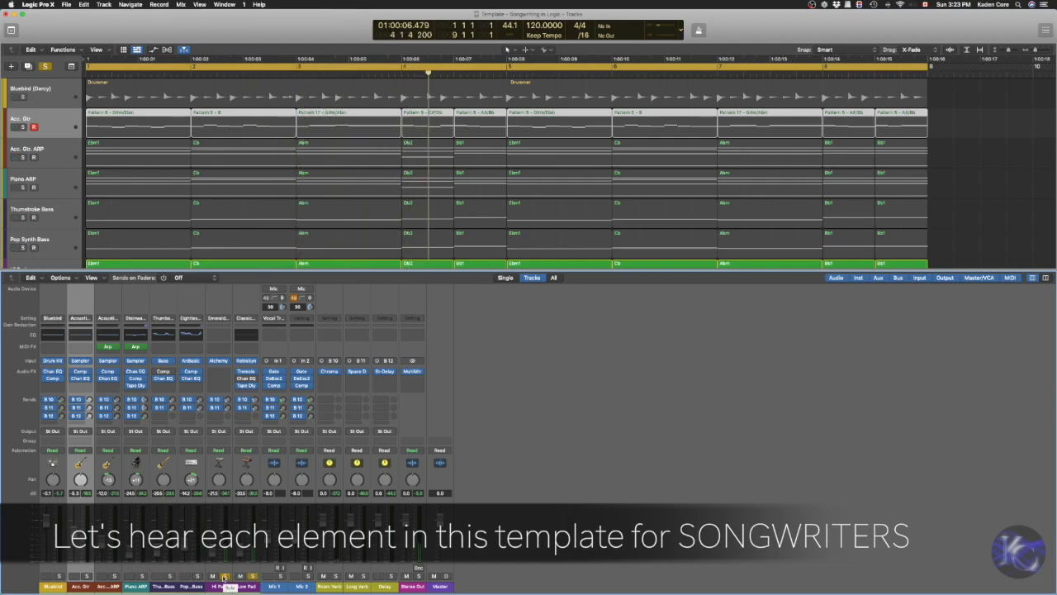
click(225, 576)
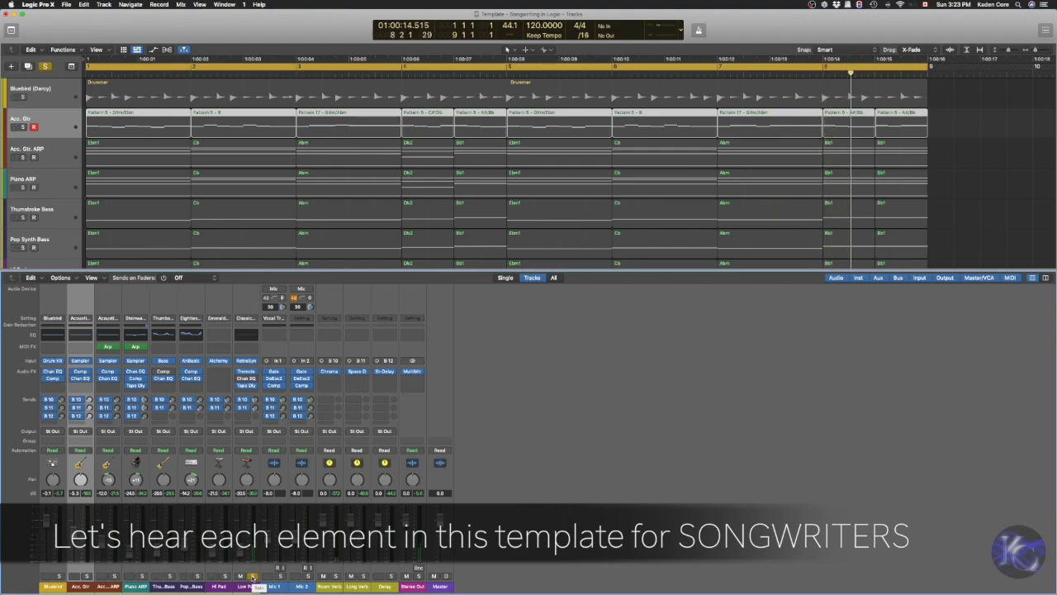
click(253, 576)
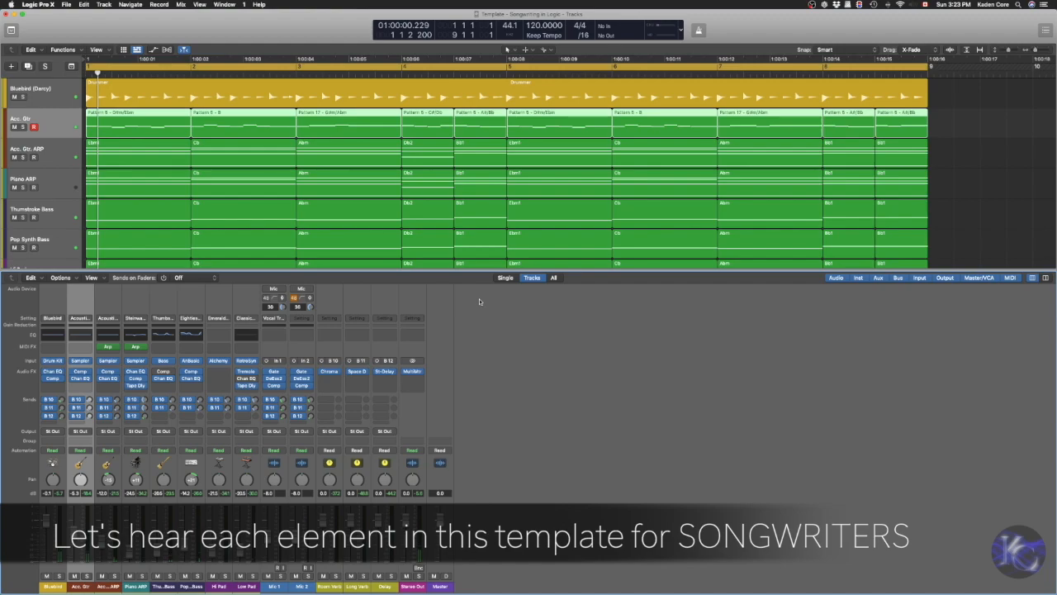
Step: Shrink the mixer to reveal the lower tracks, and play the arrangement with Acc. Gtr muted
drag(475, 271, 478, 384)
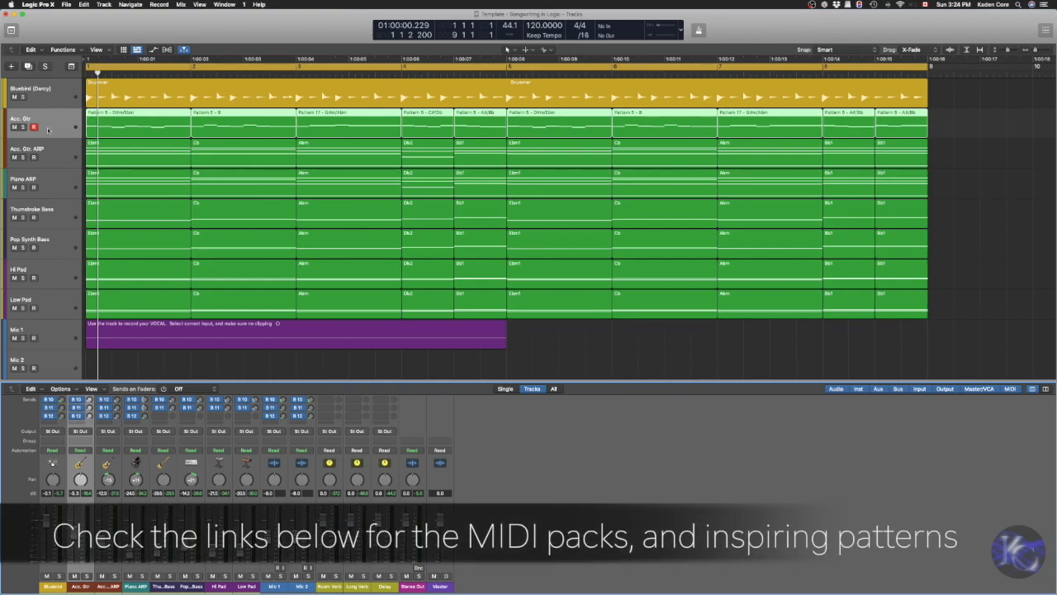
click(14, 127)
key(space)
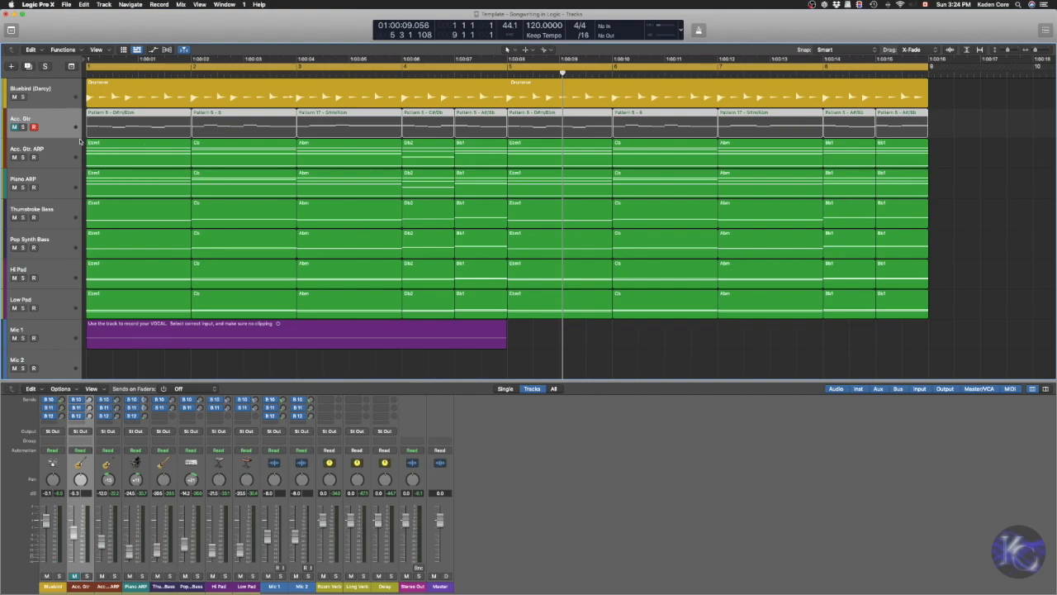
Step: Unmute Acc. Gtr, enlarge the mixer slightly, and play the full arrangement from the beginning
click(14, 127)
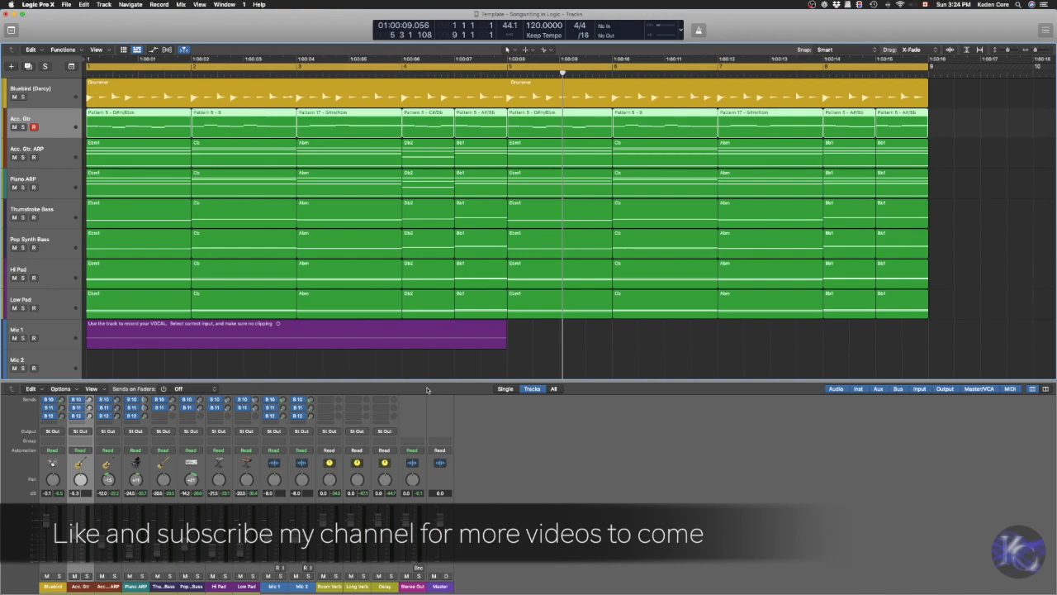
drag(429, 382, 431, 355)
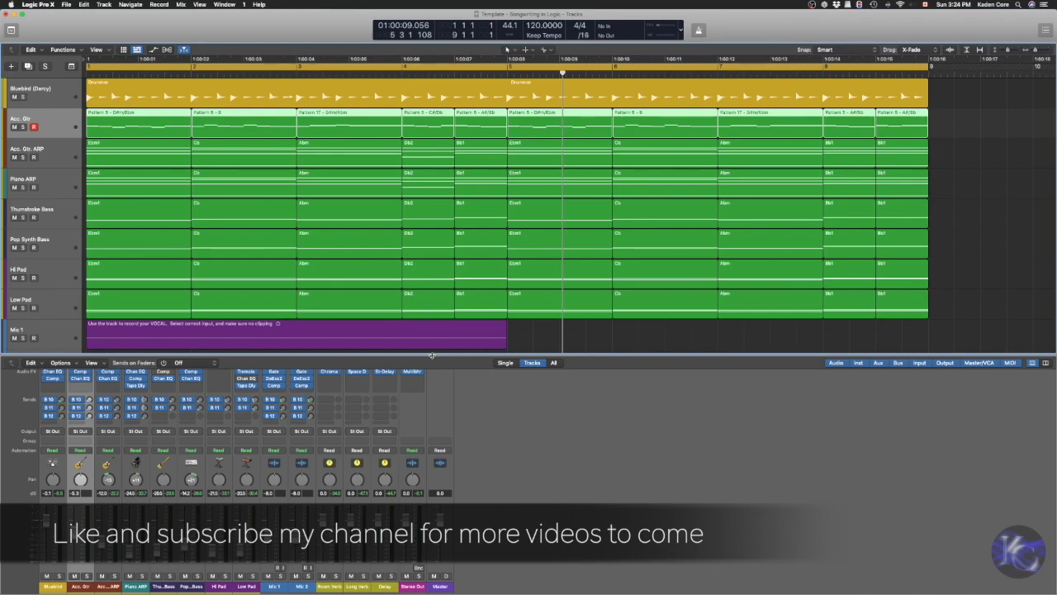
key(Return)
key(space)
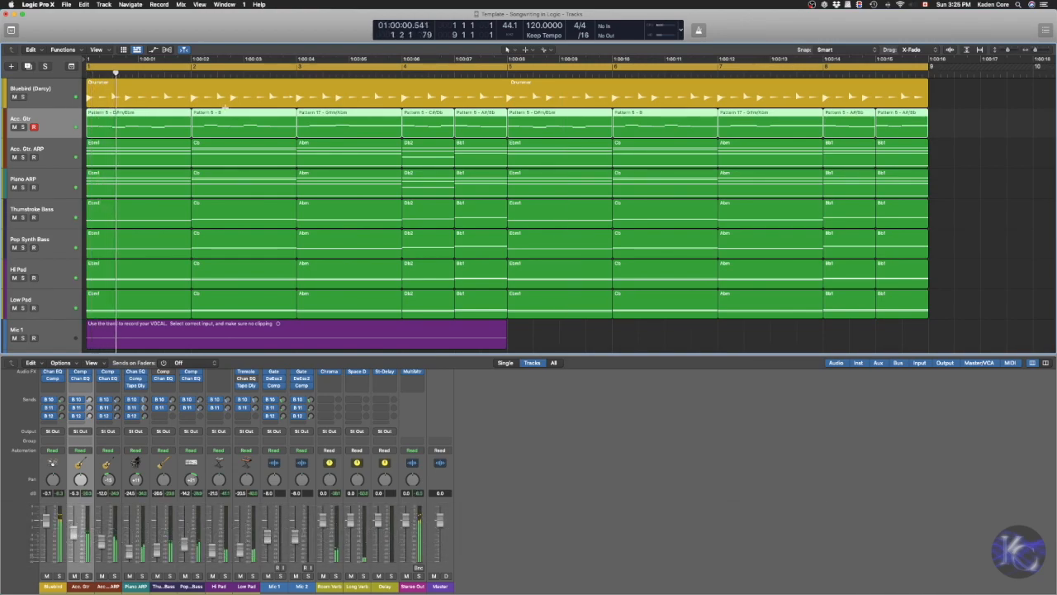